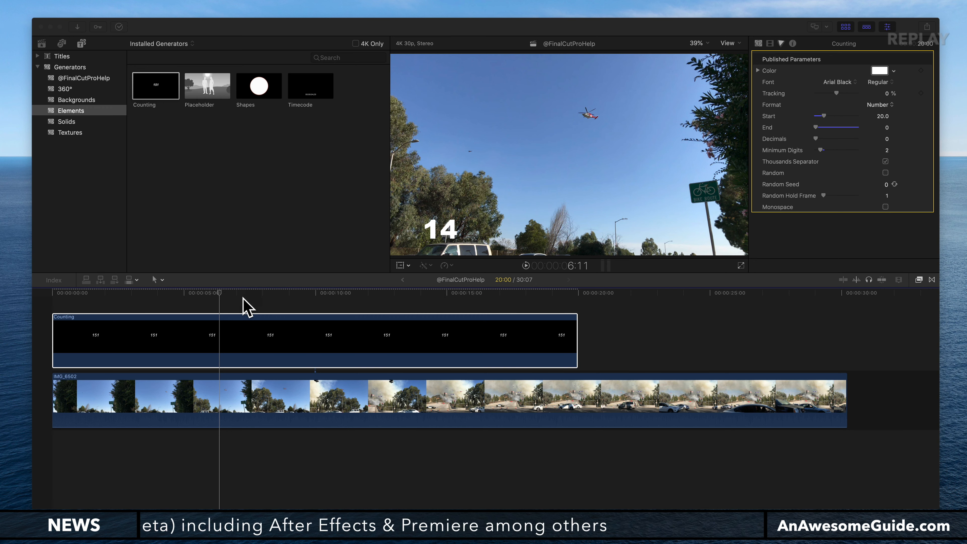
# Scrub back and forth through the timeline to review the countdown number over the helicopter footage
pyautogui.moveTo(243, 299); pyautogui.dragTo(154, 293)
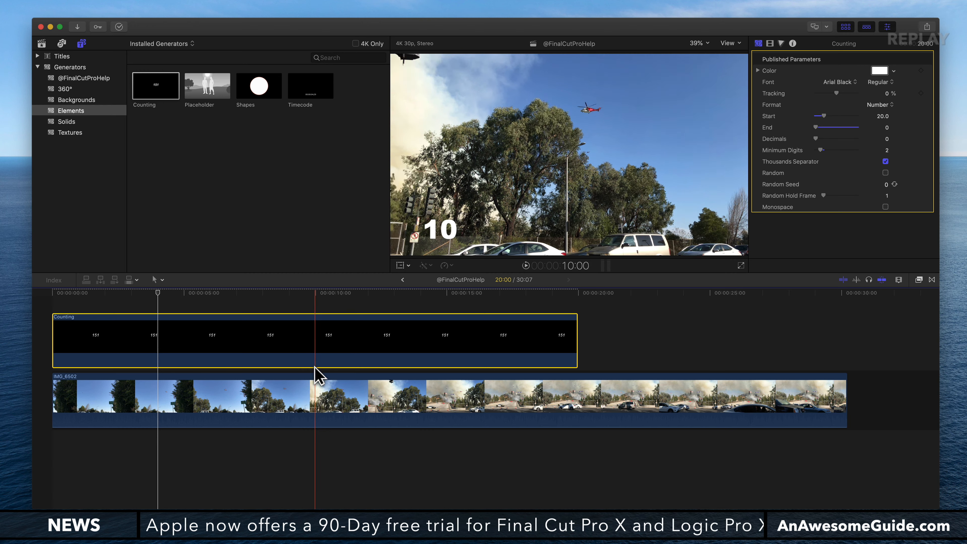
pyautogui.moveTo(222, 292); pyautogui.dragTo(132, 301)
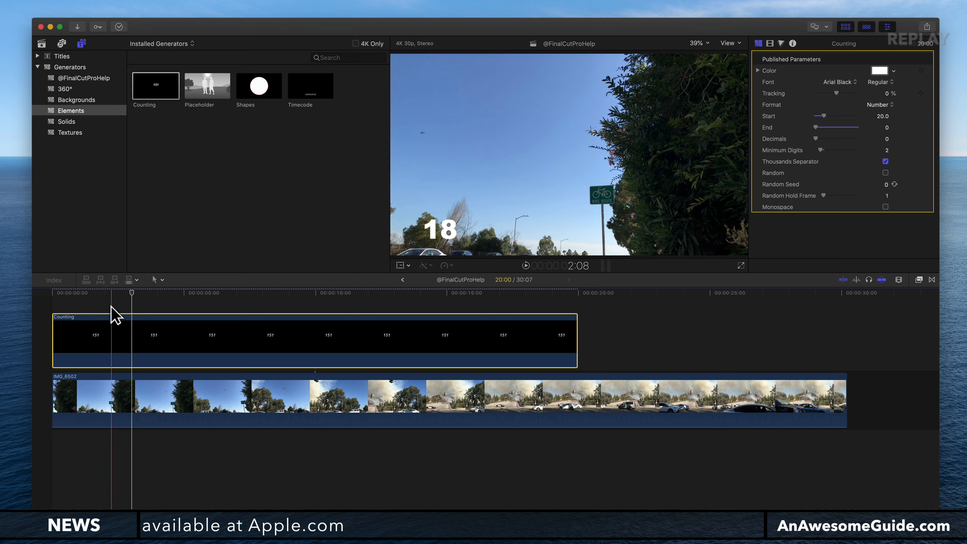
pyautogui.moveTo(127, 292); pyautogui.dragTo(559, 292)
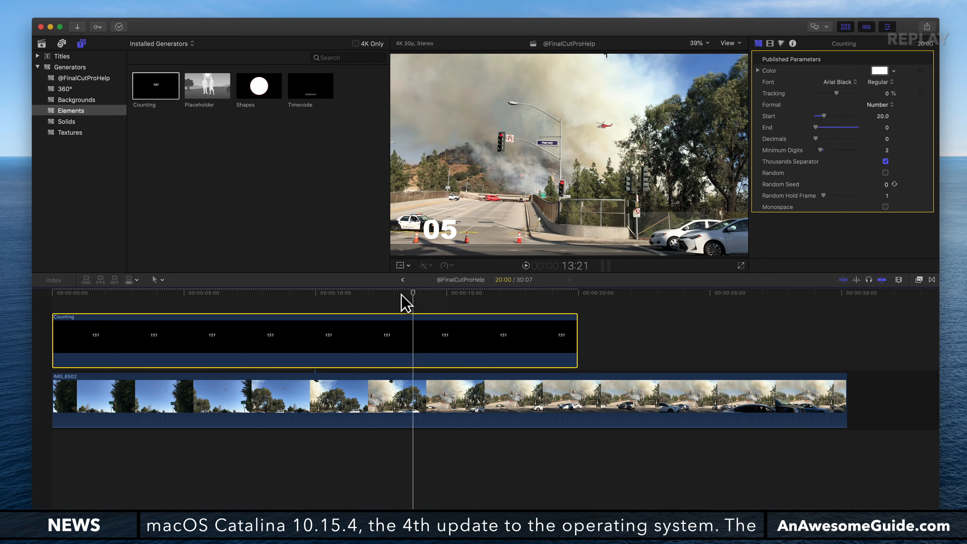
pyautogui.click(119, 301)
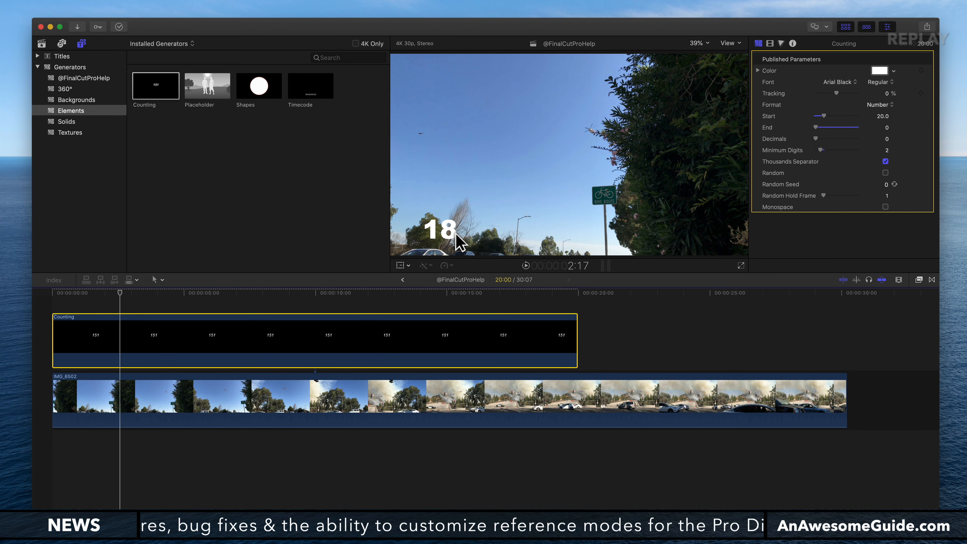
pyautogui.click(439, 301)
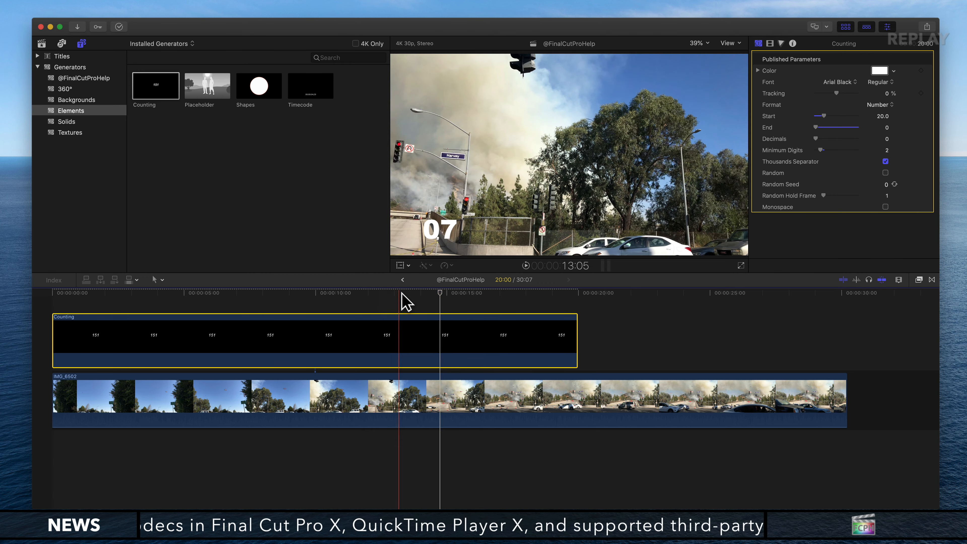
pyautogui.click(249, 294)
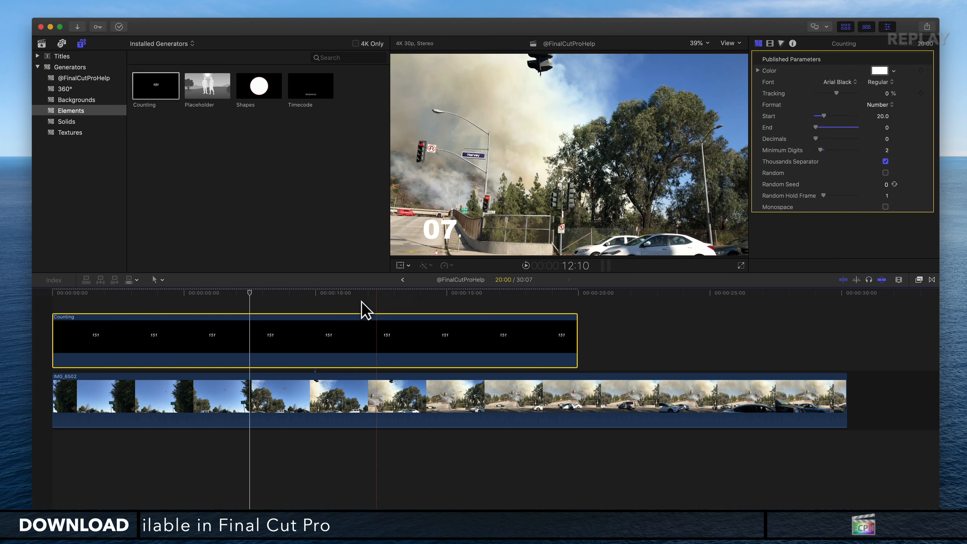
pyautogui.click(561, 307)
pyautogui.moveTo(560, 307); pyautogui.dragTo(435, 307)
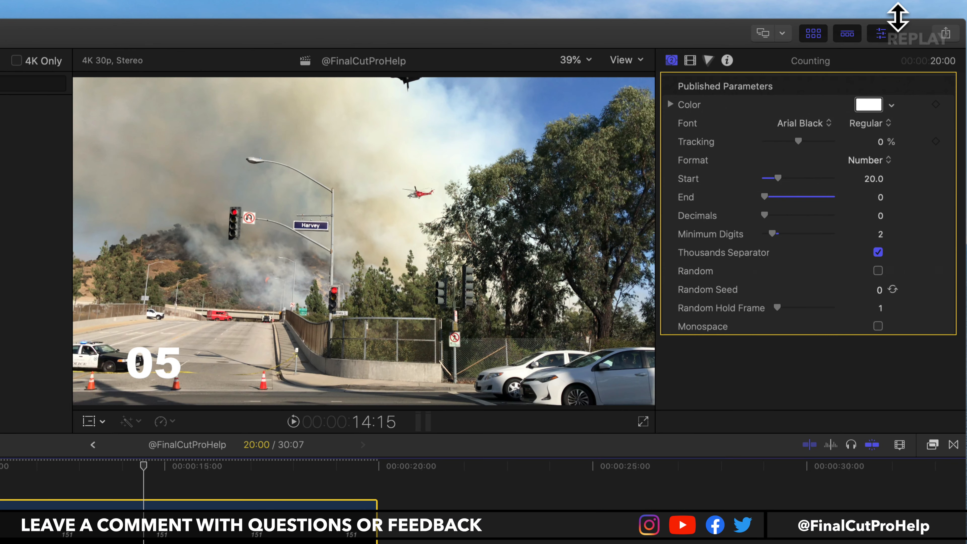
# Show the video properties of the Counting generator clip
pyautogui.click(691, 65)
pyautogui.click(691, 62)
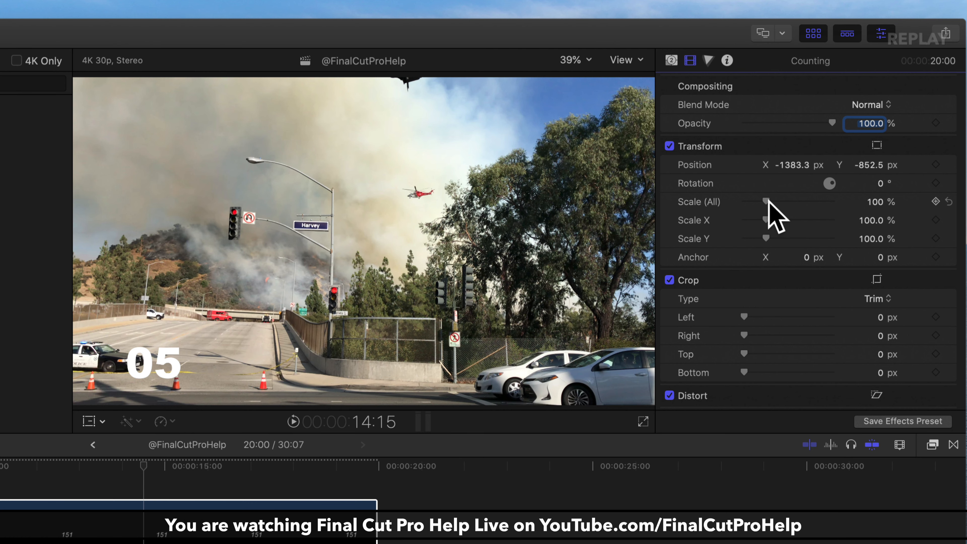
# Try scaling the counter to 358% without keyframes, check another frame, and undo the scale change
pyautogui.moveTo(766, 201); pyautogui.dragTo(824, 201)
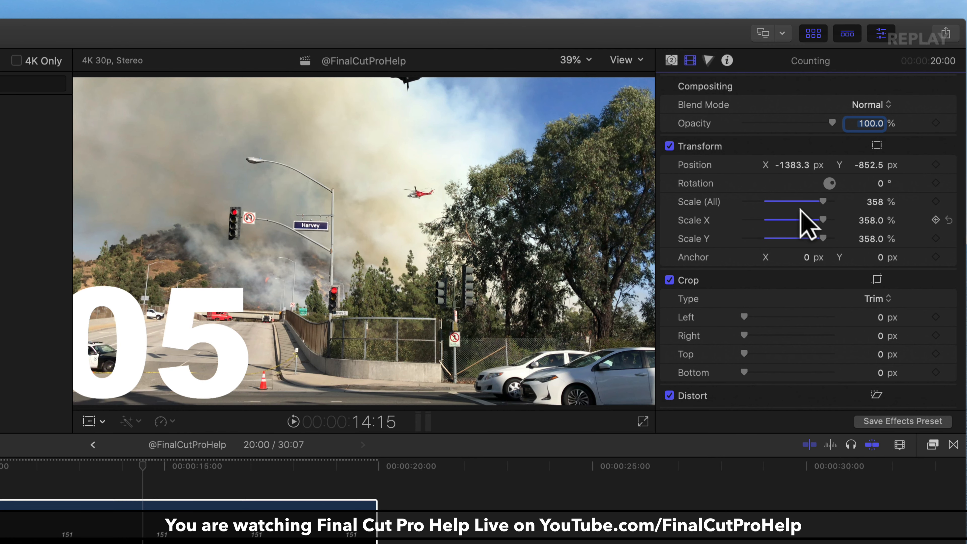
pyautogui.moveTo(148, 477); pyautogui.dragTo(209, 480)
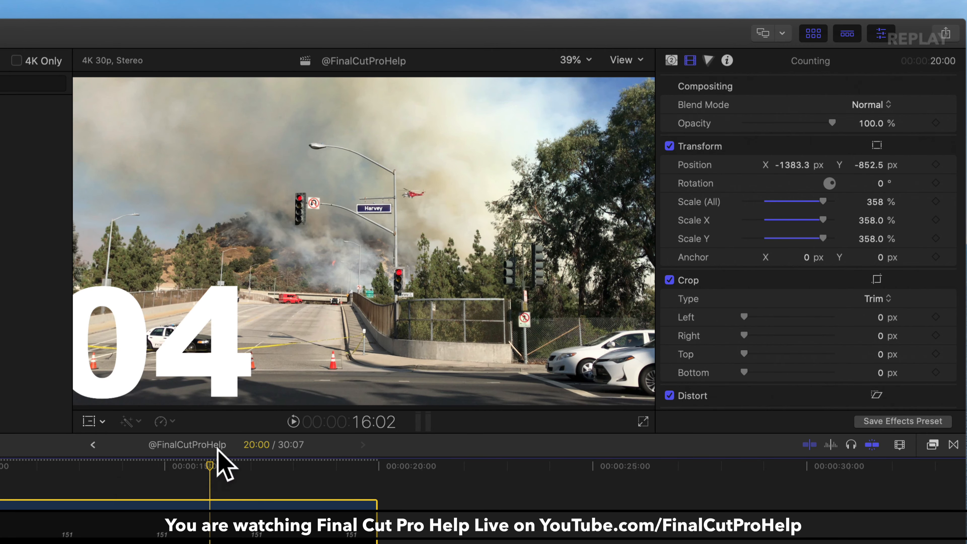
pyautogui.press('super+z')
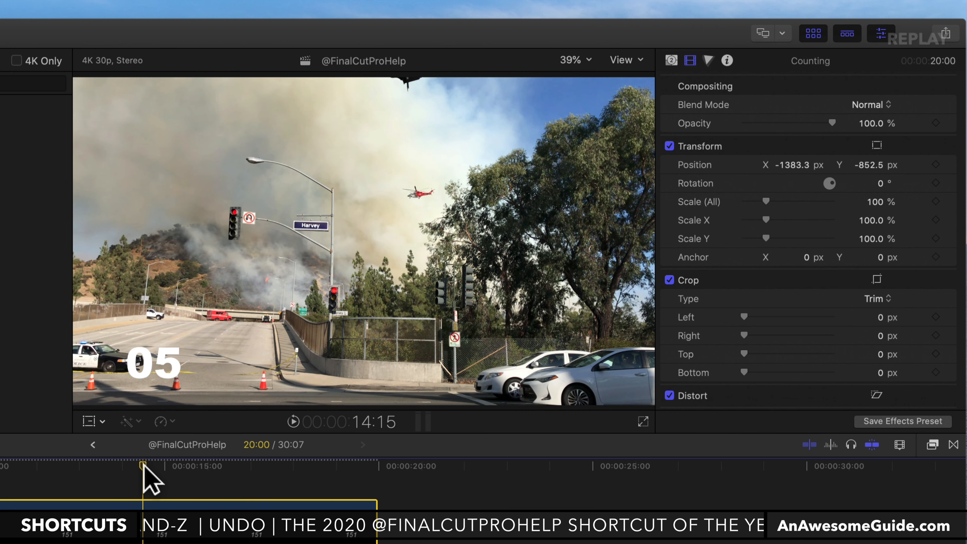
# Keyframe the counter's Scale (All) from 100% at 14:09 to 400% at 16:09
pyautogui.moveTo(144, 475)
pyautogui.mouseDown()
pyautogui.moveTo(266, 476)
pyautogui.moveTo(57, 479)
pyautogui.moveTo(134, 482)
pyautogui.mouseUp()
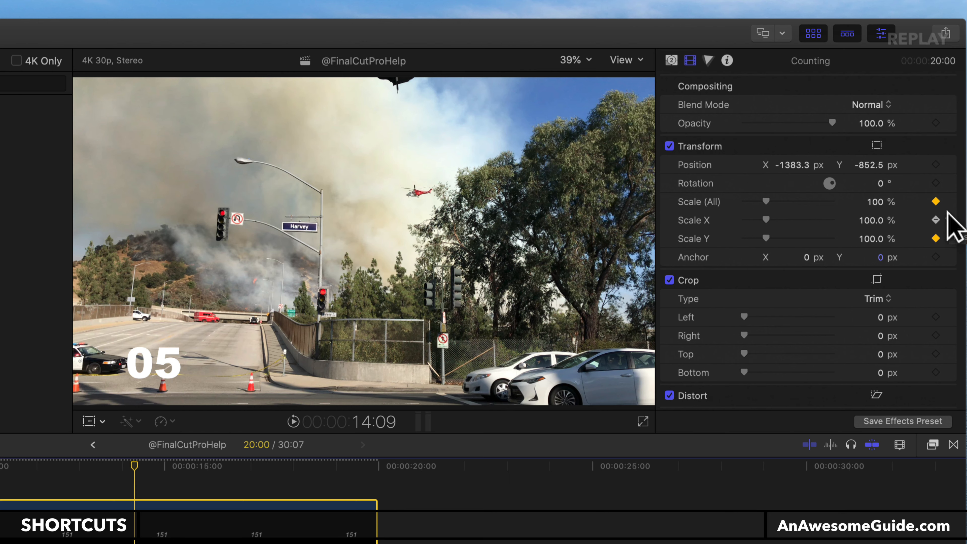
pyautogui.click(937, 220)
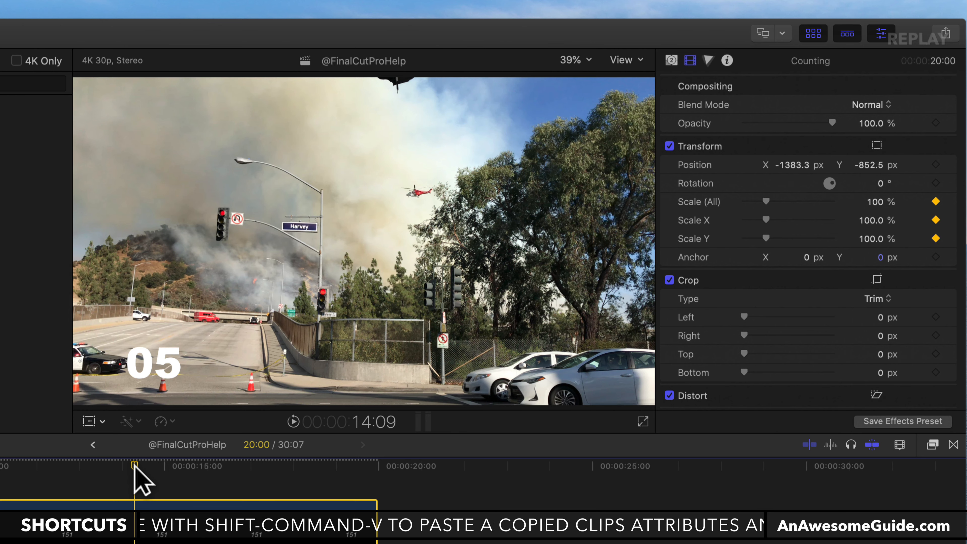
pyautogui.moveTo(134, 464); pyautogui.dragTo(220, 466)
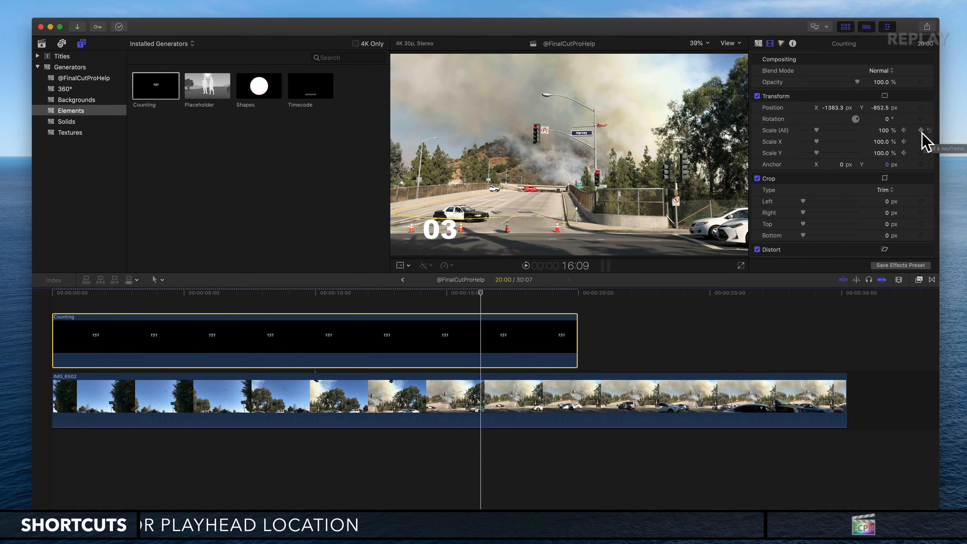
pyautogui.moveTo(816, 130); pyautogui.dragTo(861, 129)
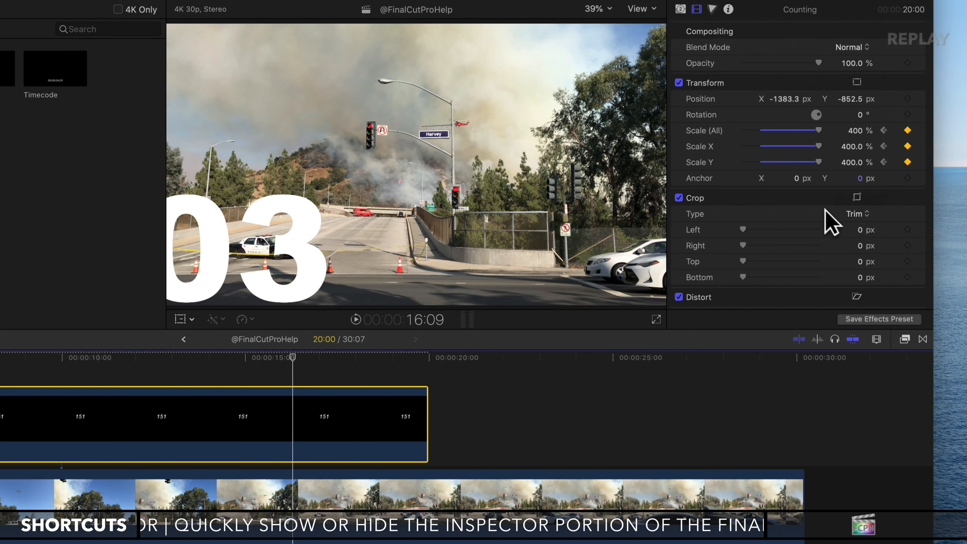
# Play the timeline from about 10:06 to review the counter's scale animation
pyautogui.moveTo(282, 359); pyautogui.dragTo(68, 362)
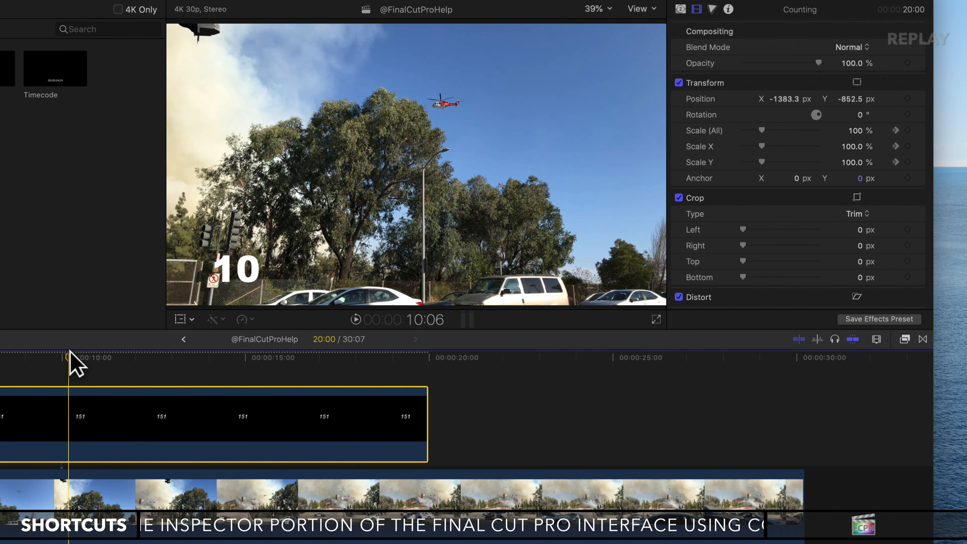
pyautogui.press('space')
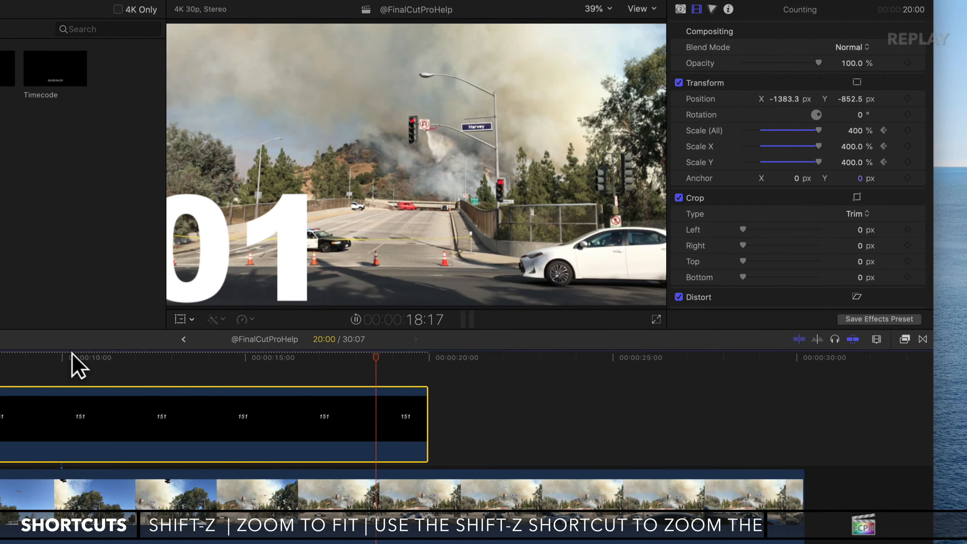
pyautogui.press('space')
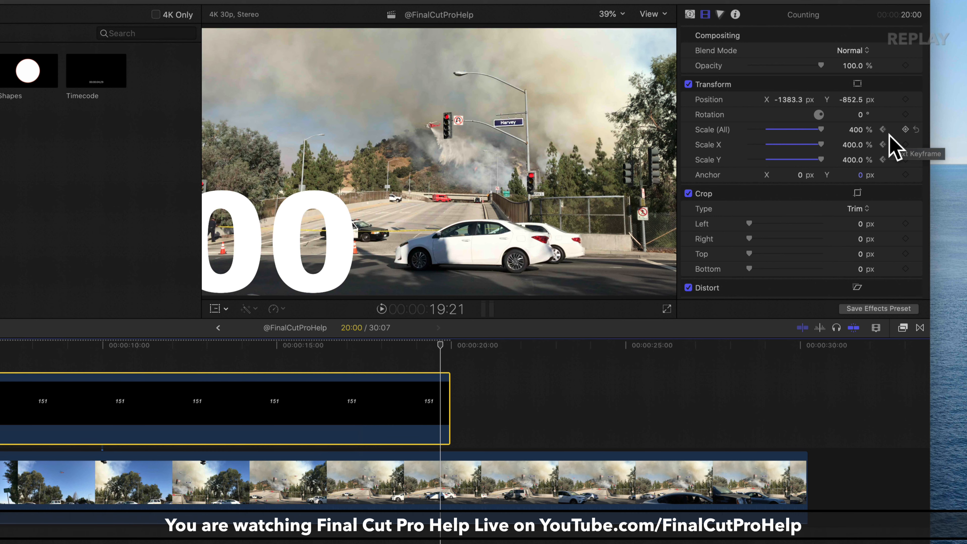
# Add a position keyframe for the counter at 14:09, and set its position to X -151.3, Y -266.5 px at 16:09
pyautogui.click(883, 129)
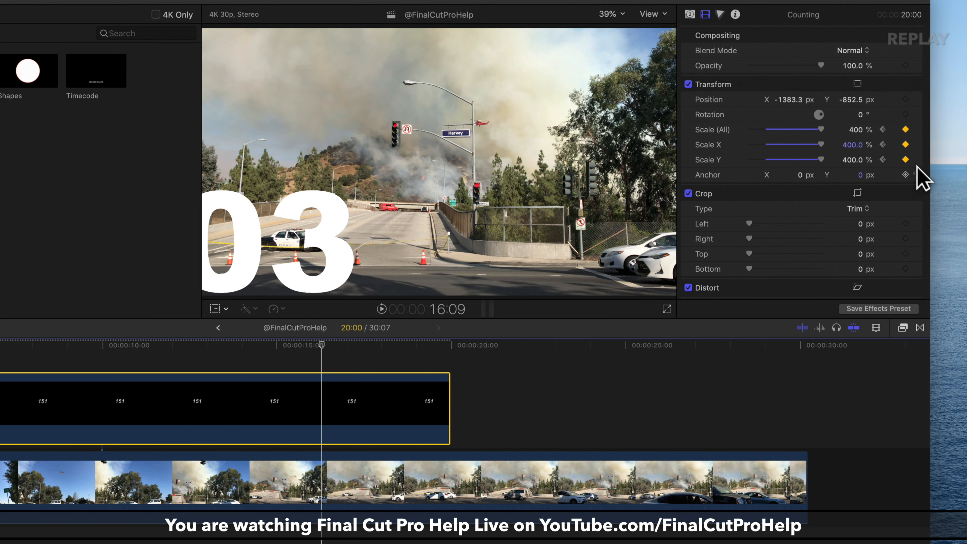
pyautogui.click(882, 130)
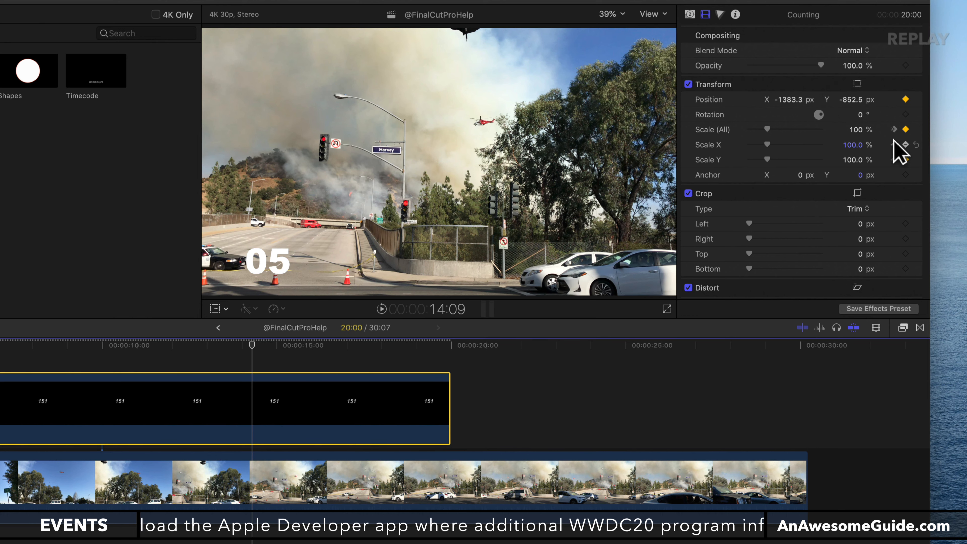
pyautogui.click(893, 130)
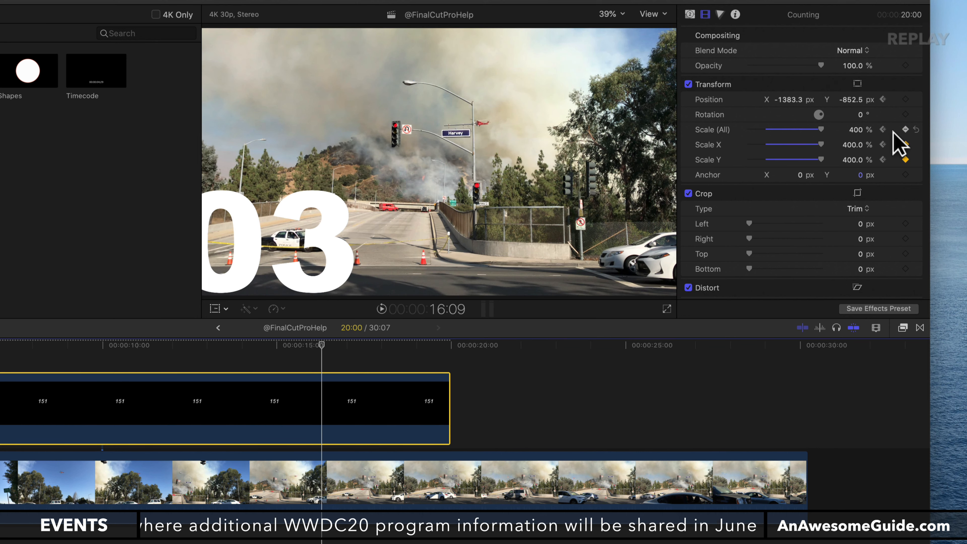
pyautogui.moveTo(788, 100)
pyautogui.mouseDown()
pyautogui.moveTo(822, 99)
pyautogui.moveTo(791, 101)
pyautogui.mouseUp()
pyautogui.moveTo(853, 99); pyautogui.dragTo(855, 98)
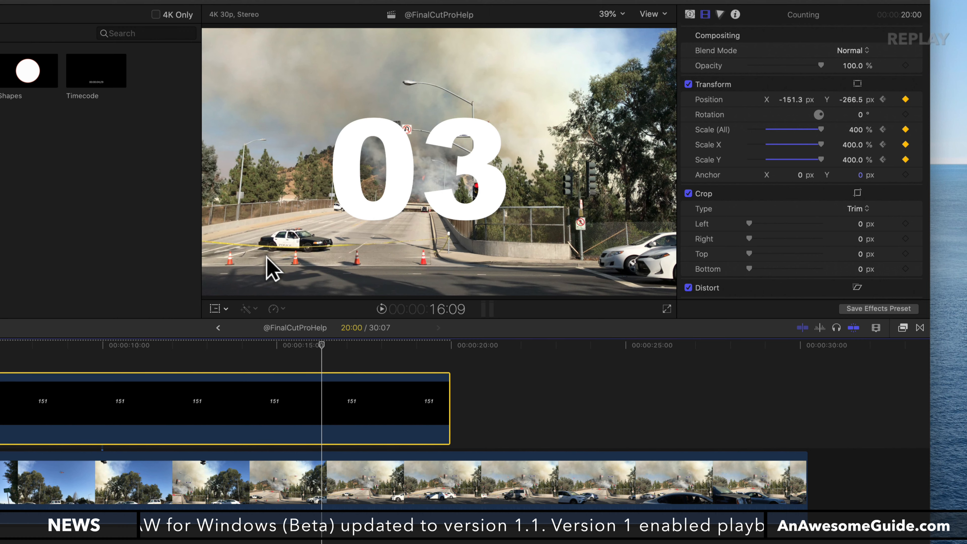
# Use the on-screen Transform control to move the counter to about X 91.2, Y -1.5 px at 16:09, and delete the Anchor keyframe
pyautogui.click(215, 309)
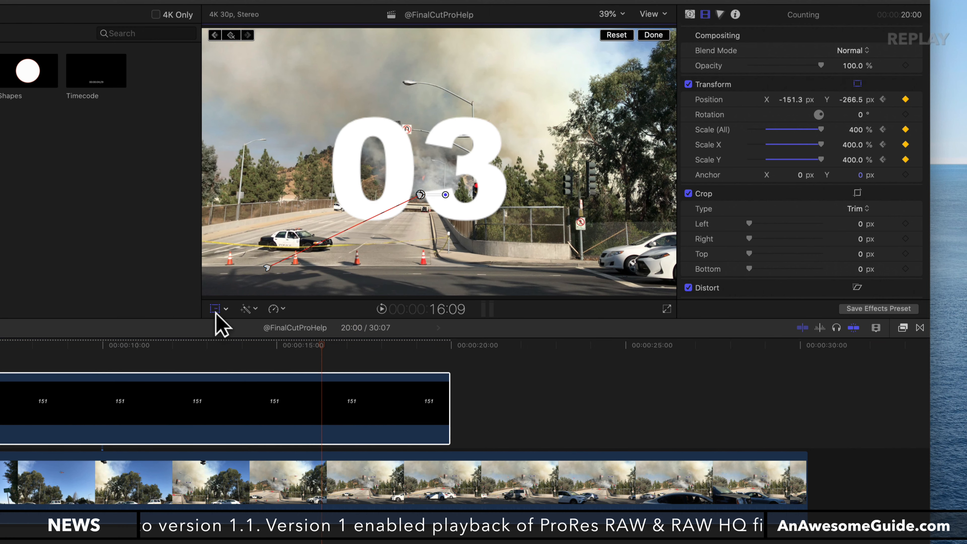
pyautogui.moveTo(489, 214); pyautogui.dragTo(510, 177)
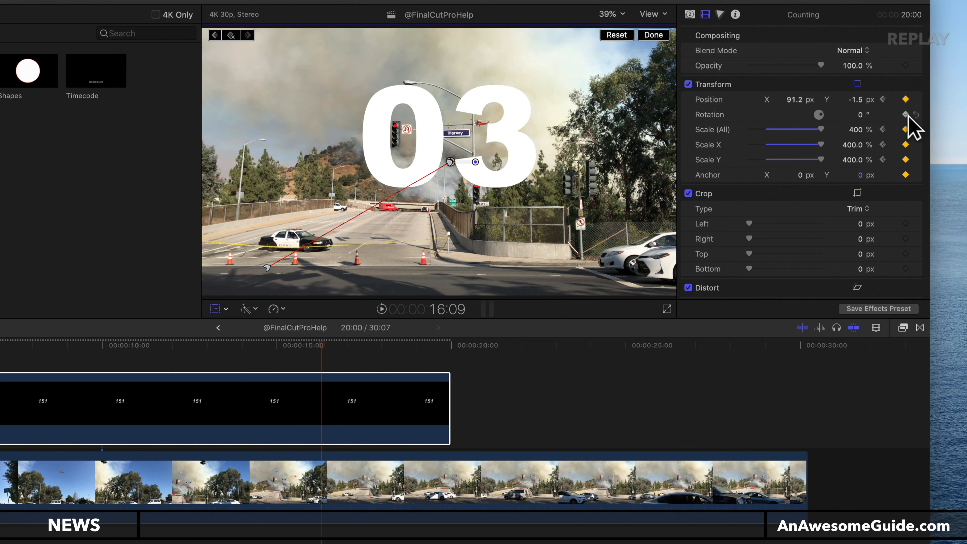
pyautogui.click(906, 175)
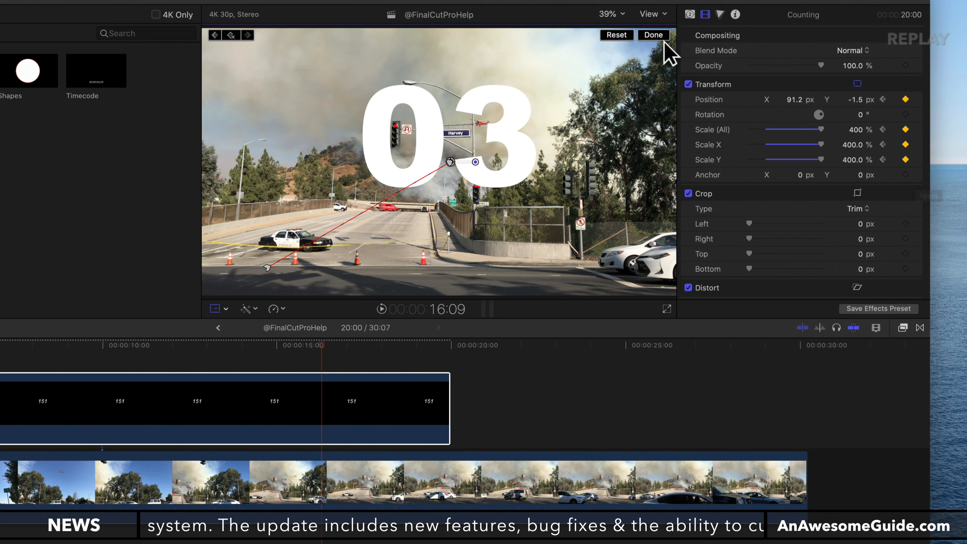
pyautogui.click(653, 35)
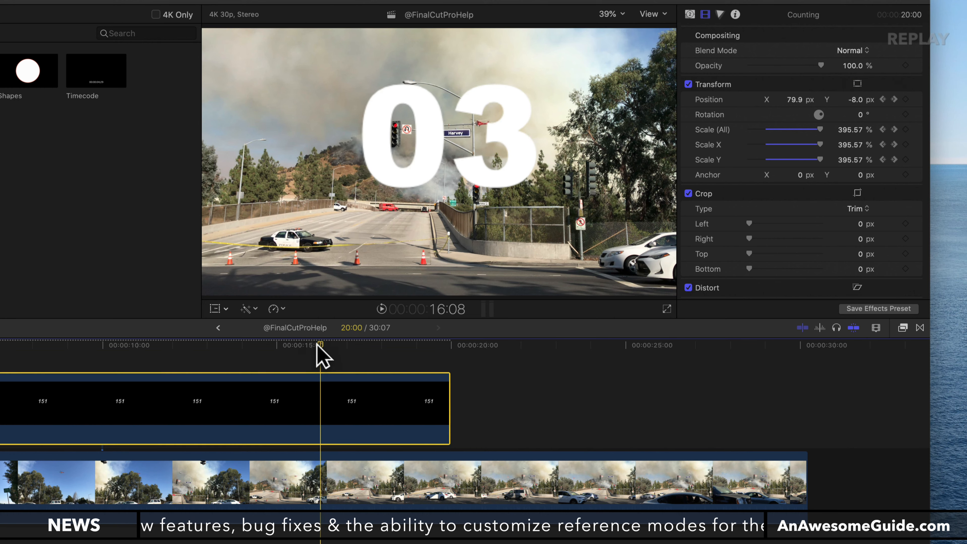
# Play the timeline from about 8:27 to review the counter's combined position and scale animation
pyautogui.click(62, 361)
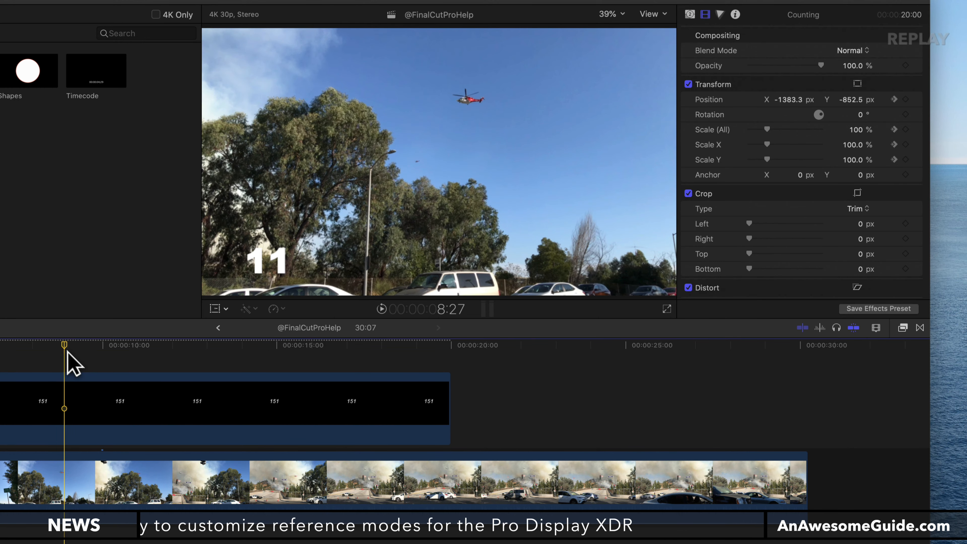
pyautogui.press('space')
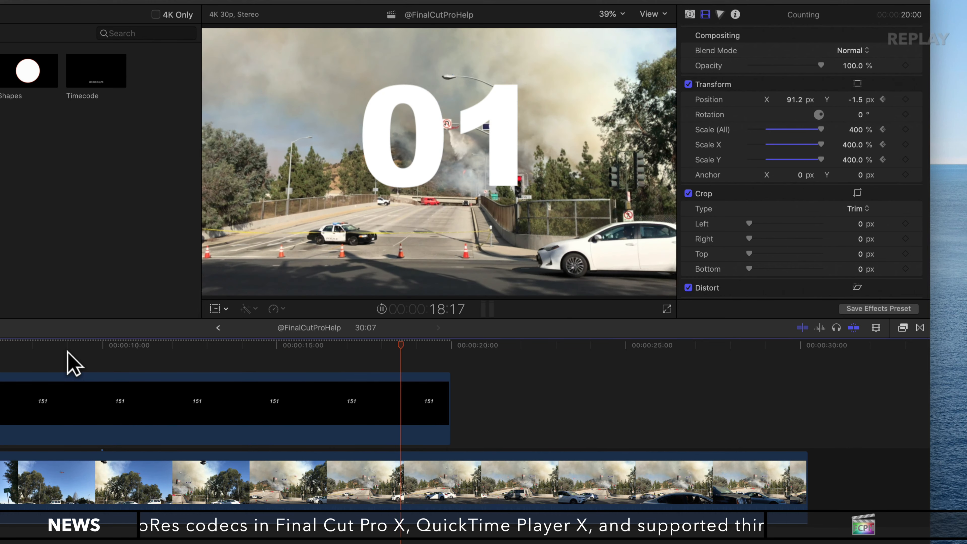
pyautogui.press('space')
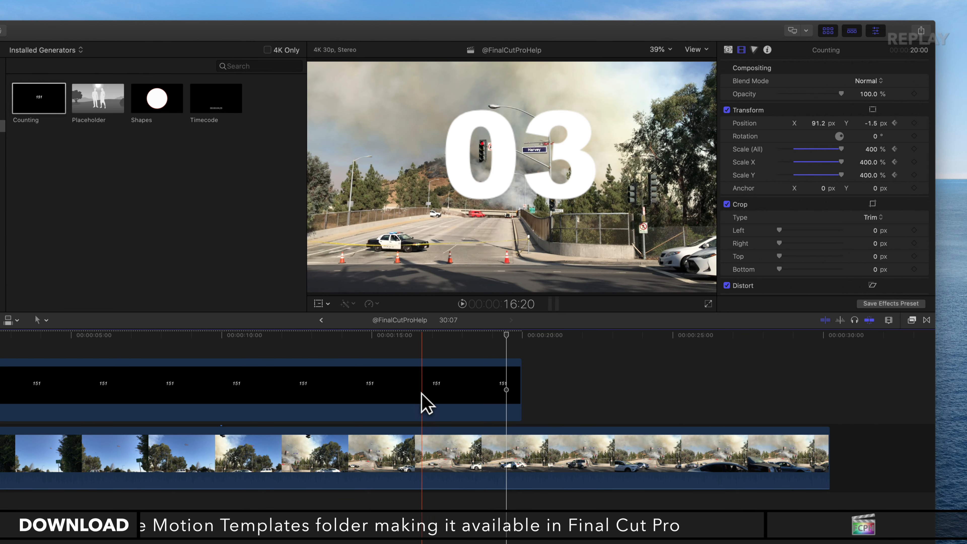
# Show the video animation of the Counting clip in the timeline
pyautogui.click(421, 393)
pyautogui.rightClick(434, 368)
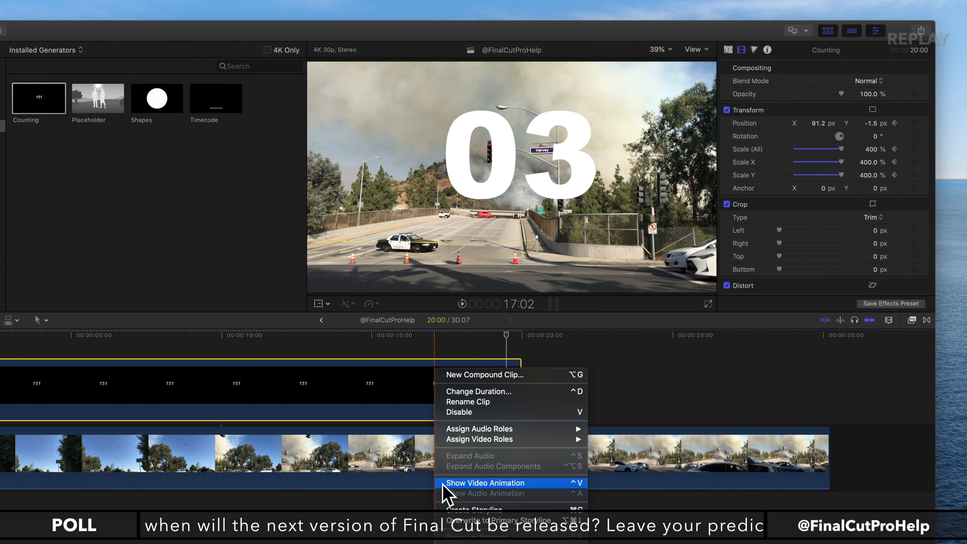
pyautogui.click(575, 484)
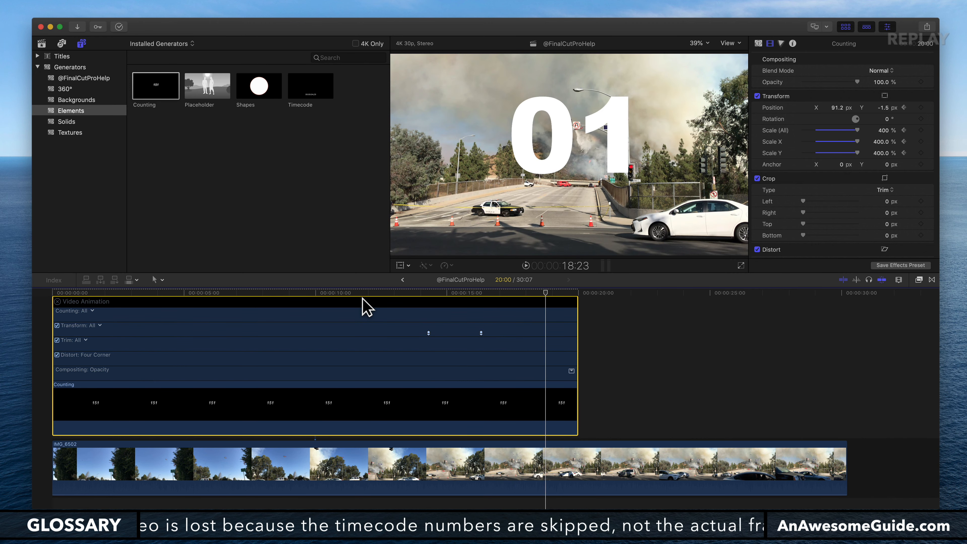
# Move the ending Transform keyframe to 19:10 and the starting one to about 7 seconds, and play back the slower animation
pyautogui.moveTo(481, 334); pyautogui.dragTo(497, 335)
pyautogui.moveTo(560, 334); pyautogui.dragTo(561, 335)
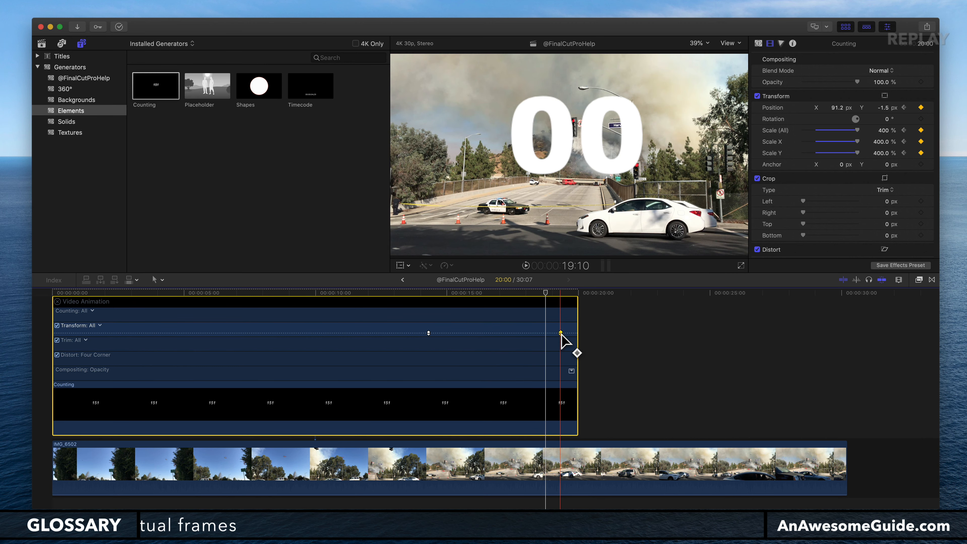
pyautogui.click(428, 334)
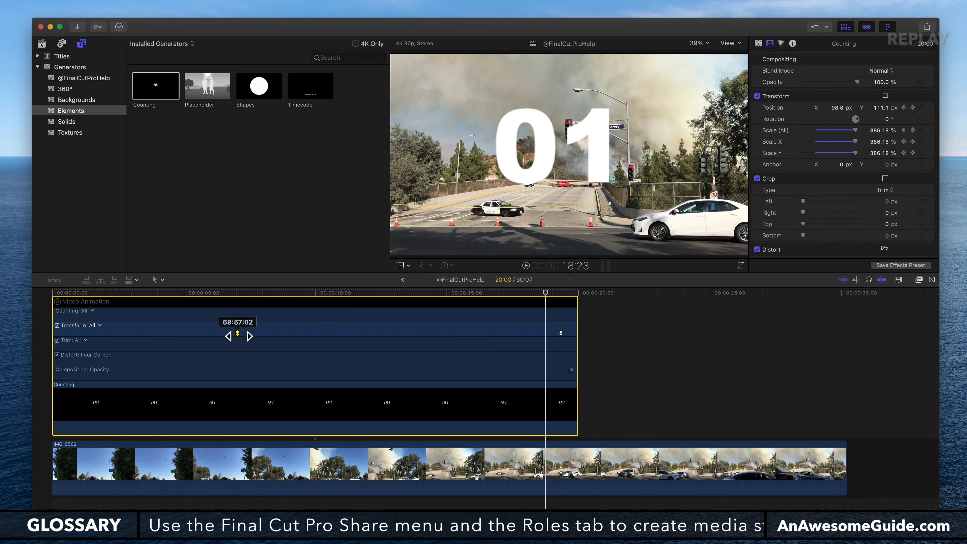
pyautogui.moveTo(237, 333); pyautogui.dragTo(235, 333)
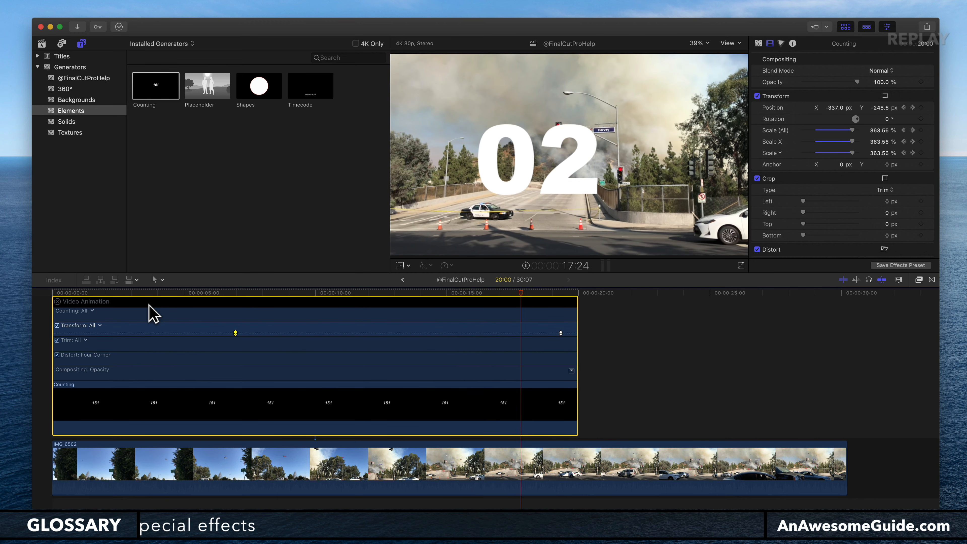
pyautogui.press('space')
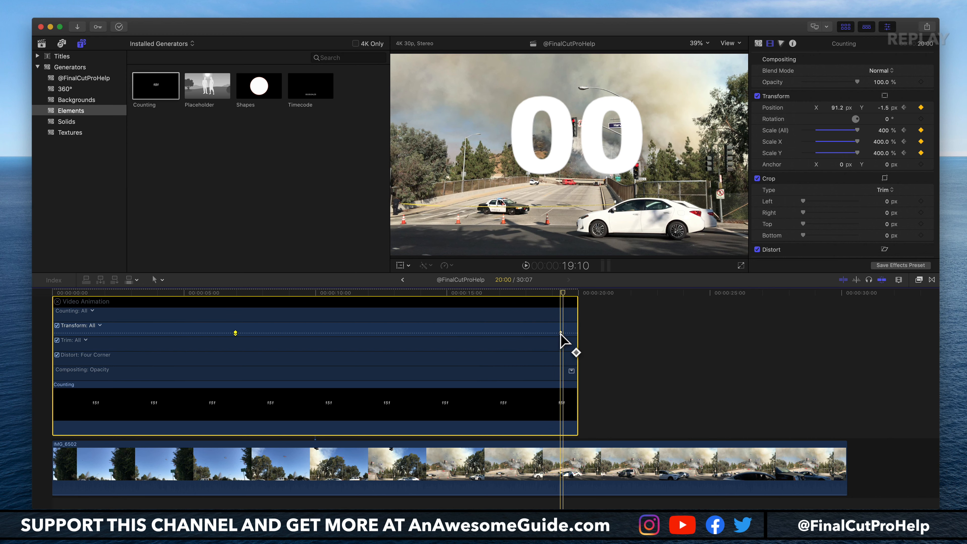
# Move the starting Transform keyframe to about 18:13 and the ending one to about 19:13, and play back the faster animation
pyautogui.moveTo(525, 332); pyautogui.dragTo(452, 333)
pyautogui.moveTo(235, 332); pyautogui.dragTo(541, 333)
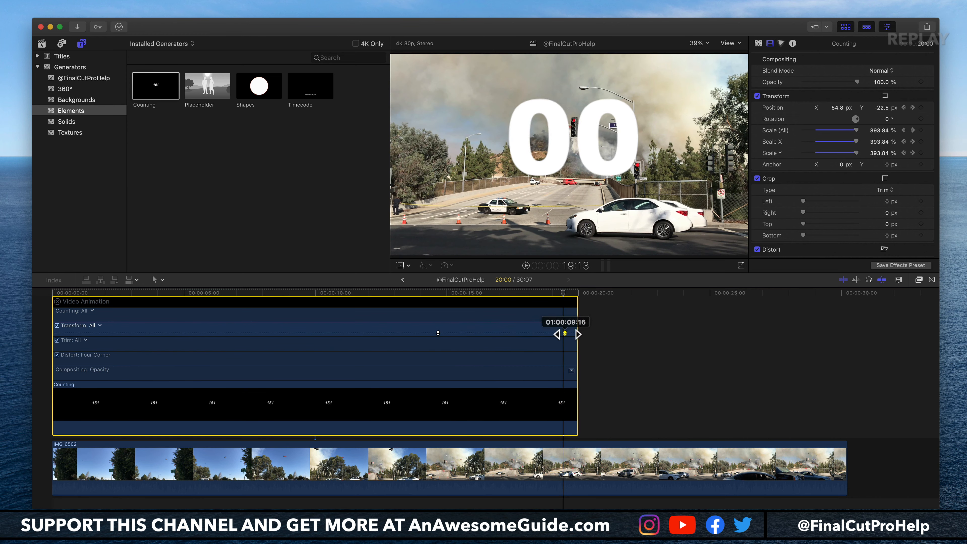
pyautogui.moveTo(438, 333); pyautogui.dragTo(537, 334)
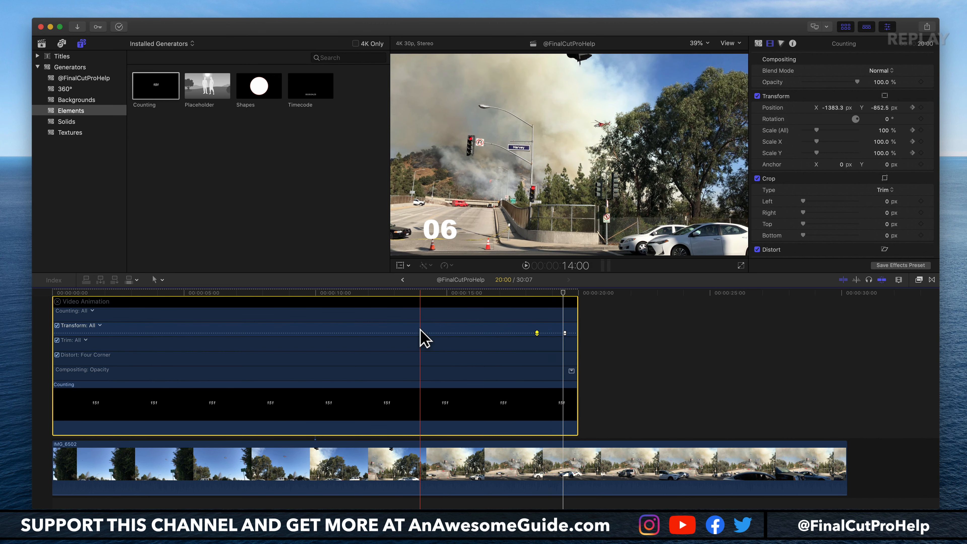
pyautogui.press('space')
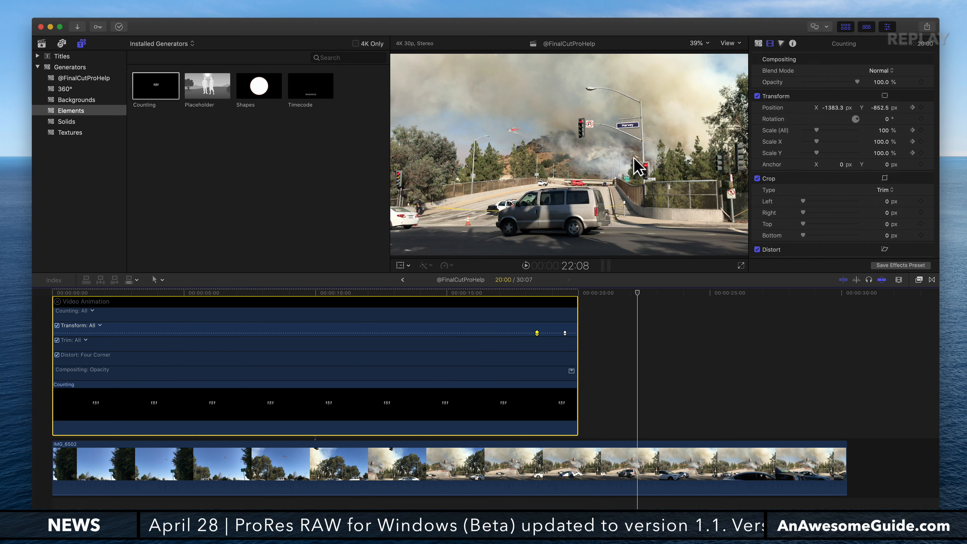
# Keyframe the Counting generator's Color from white at about 12:12 to red at 20:00, and play back the color change
pyautogui.moveTo(570, 293); pyautogui.dragTo(464, 296)
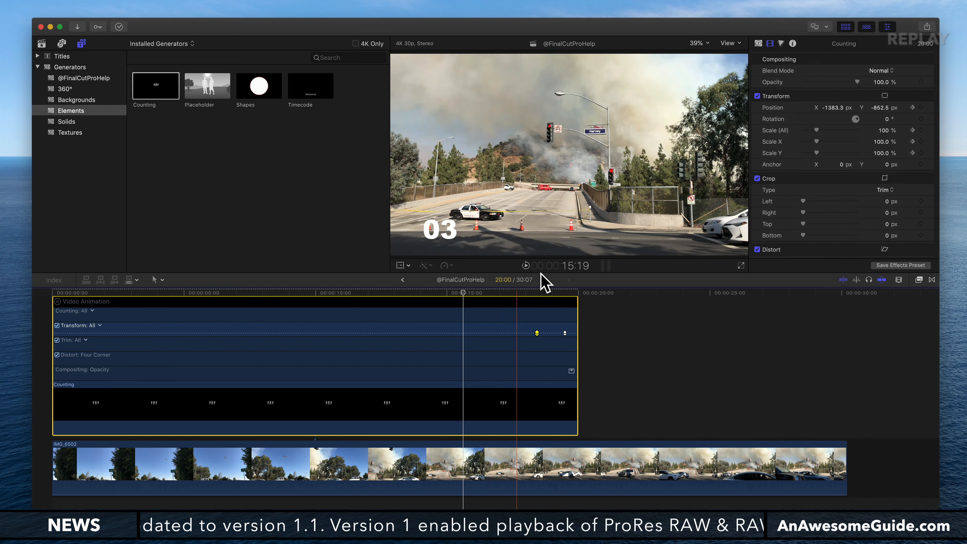
pyautogui.click(759, 43)
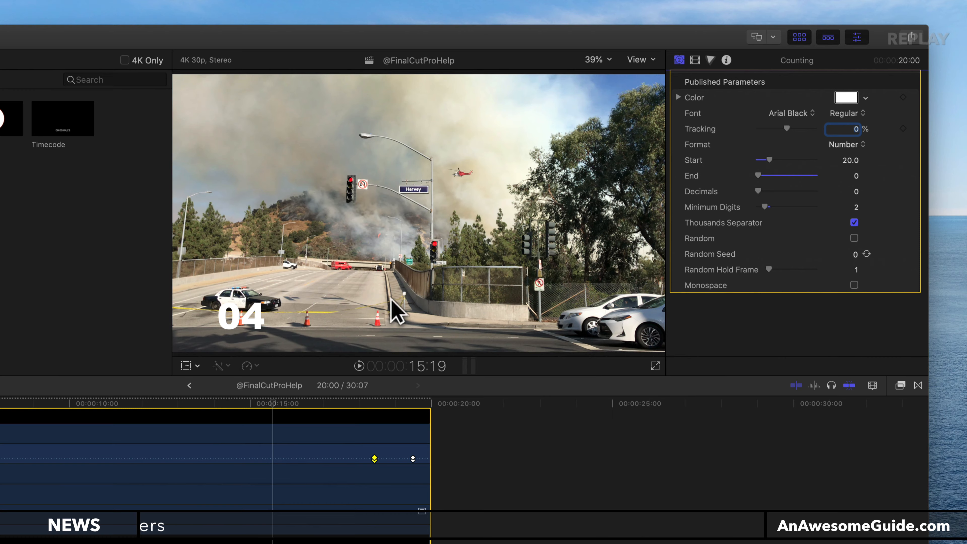
pyautogui.moveTo(253, 404); pyautogui.dragTo(168, 406)
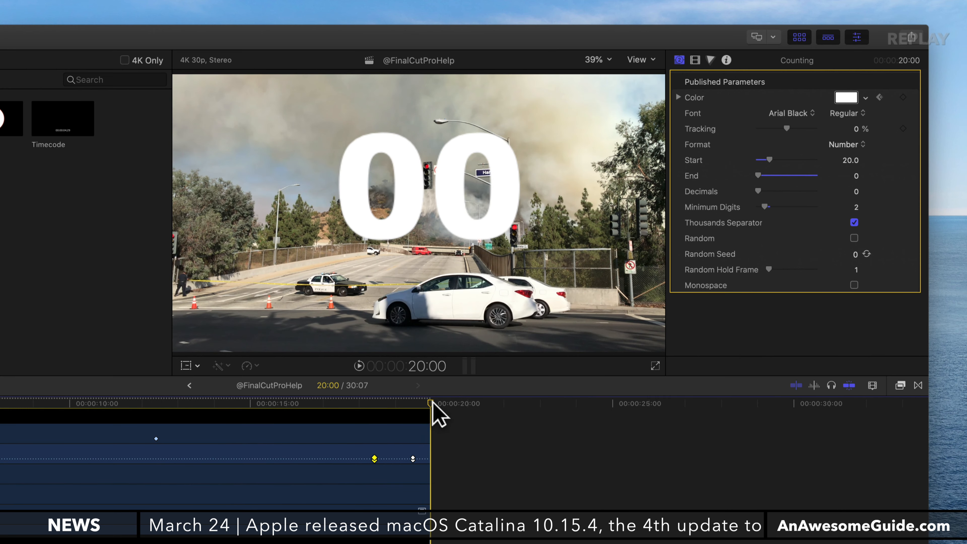
pyautogui.click(846, 99)
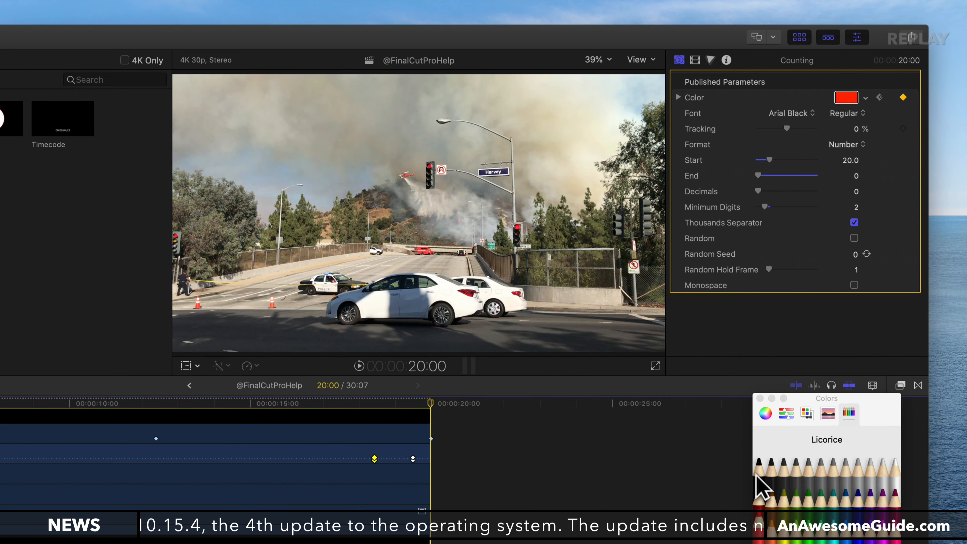
pyautogui.click(760, 398)
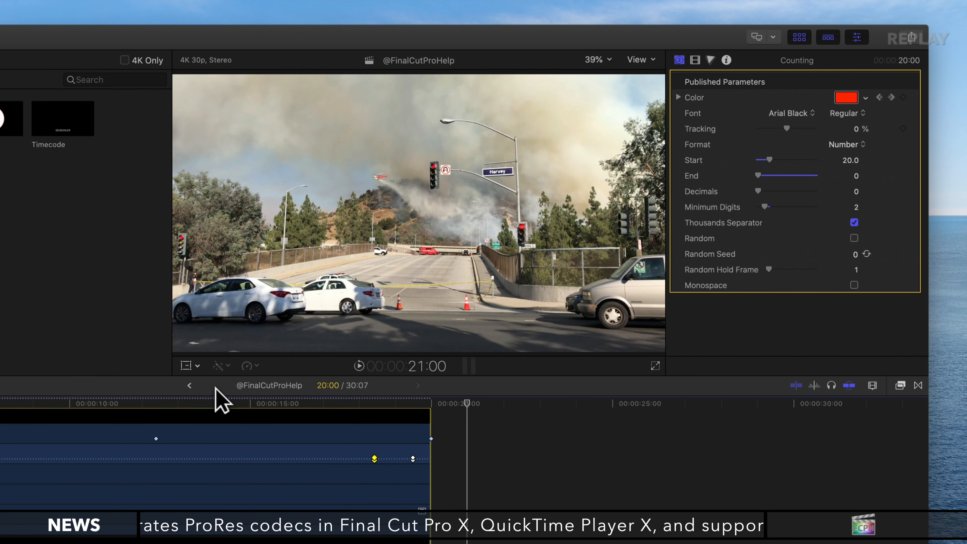
pyautogui.press('space')
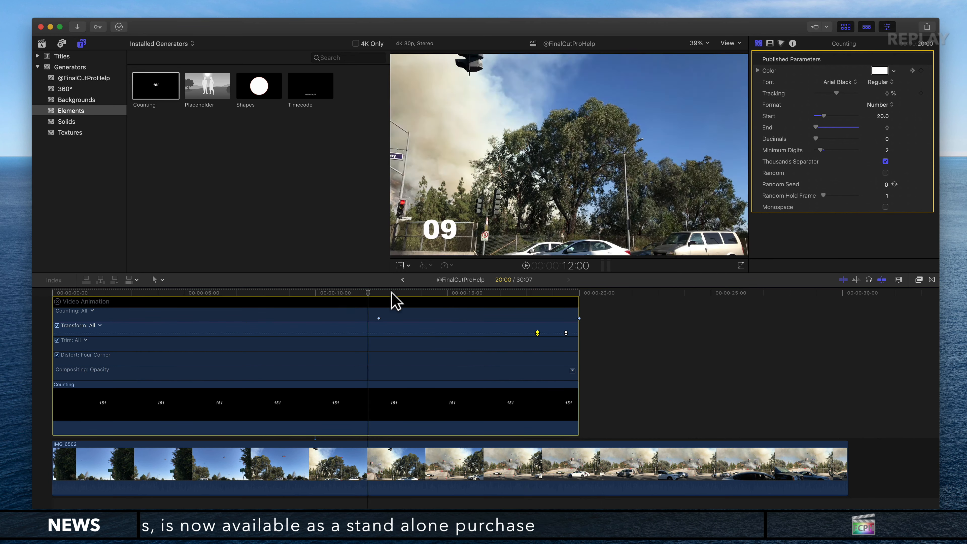
# Move the first Color keyframe to about 16:26 and add another white Color keyframe at 10:04
pyautogui.click(144, 300)
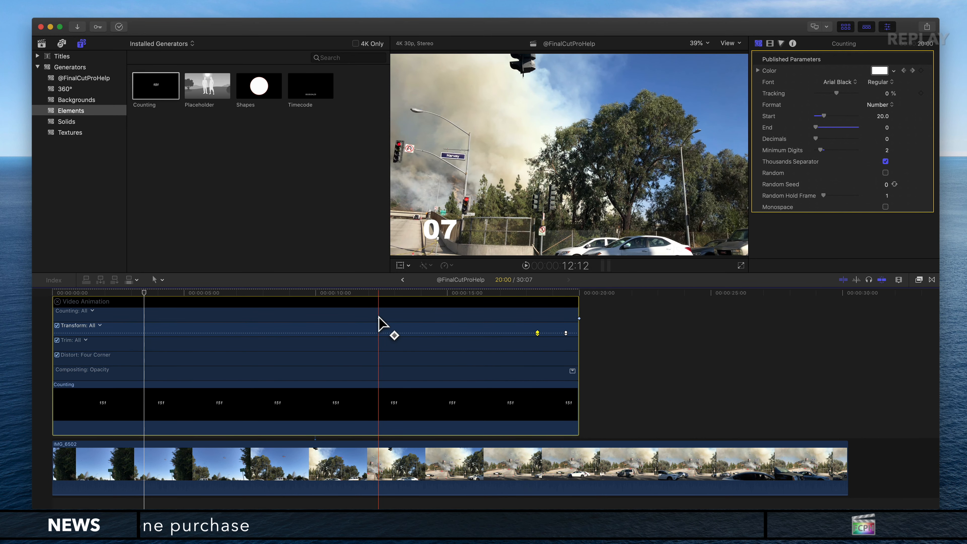
pyautogui.click(379, 318)
pyautogui.moveTo(484, 320); pyautogui.dragTo(501, 321)
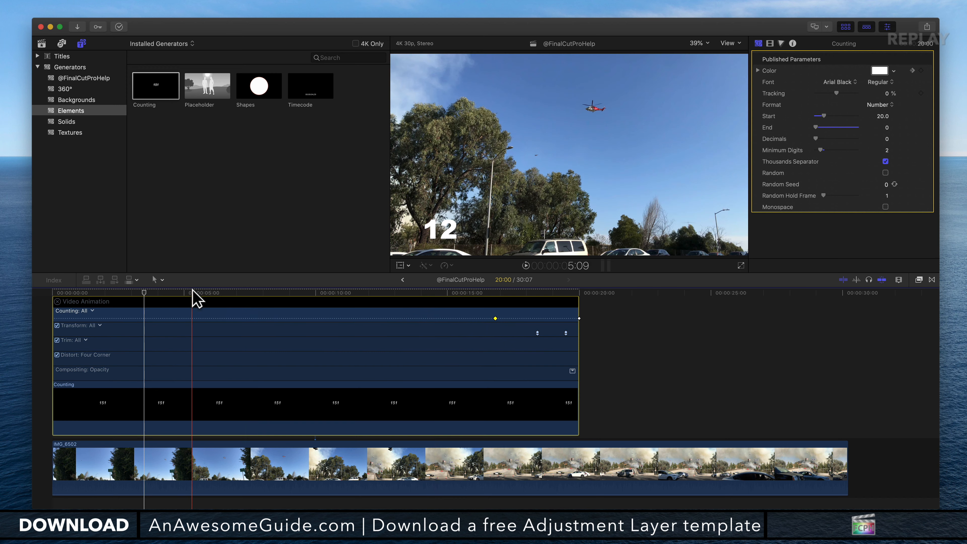
pyautogui.moveTo(193, 292); pyautogui.dragTo(319, 292)
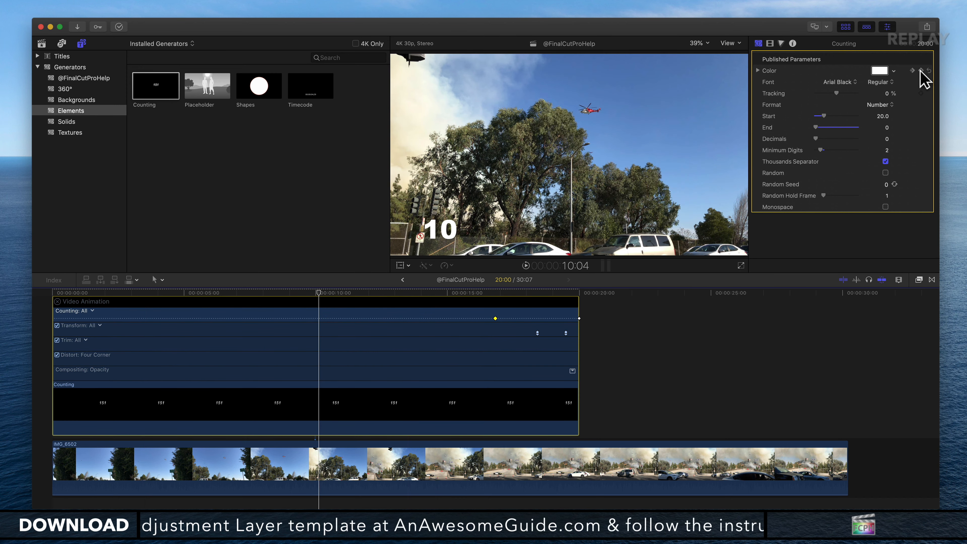
pyautogui.moveTo(358, 296); pyautogui.dragTo(388, 297)
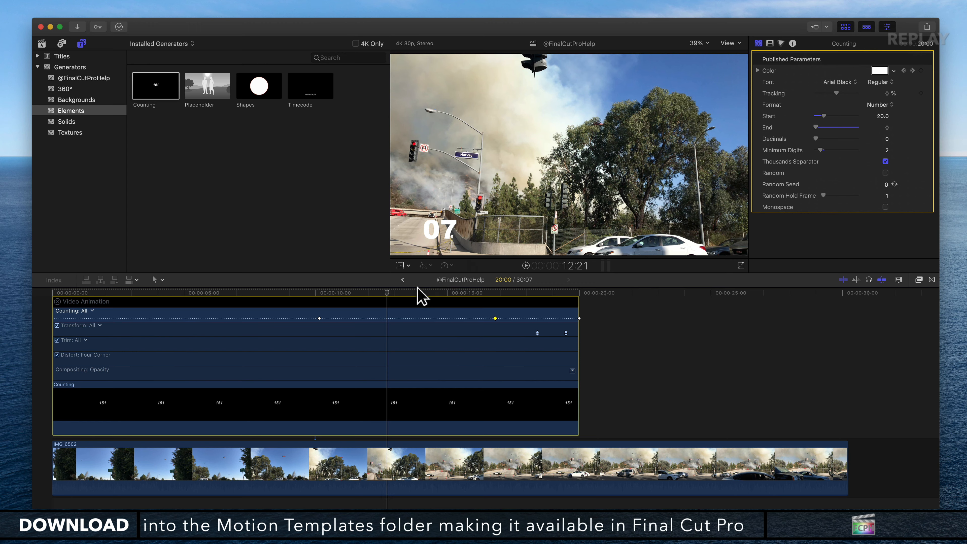
# Set the counter's Color to yellow at 14:26 as an intermediate keyframe, and play back the result
pyautogui.press('space')
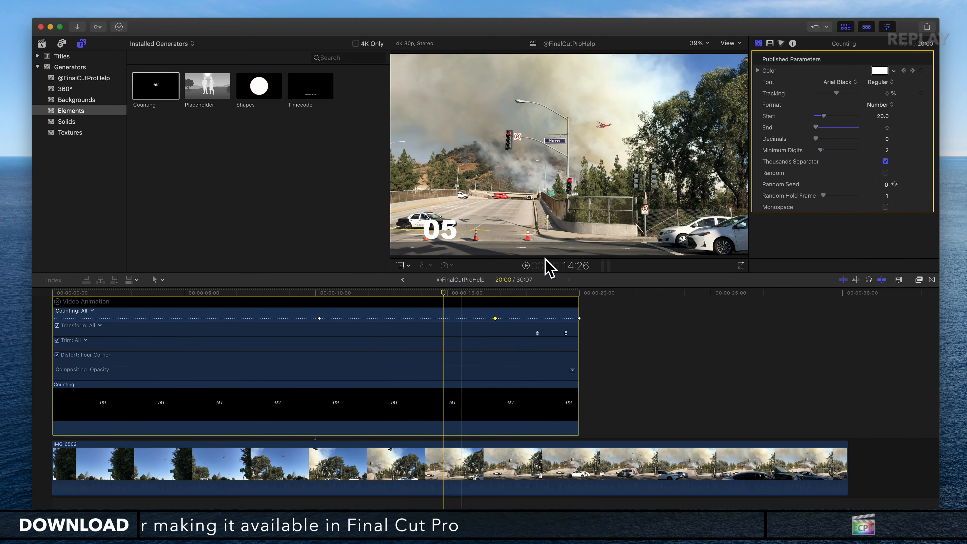
pyautogui.click(878, 70)
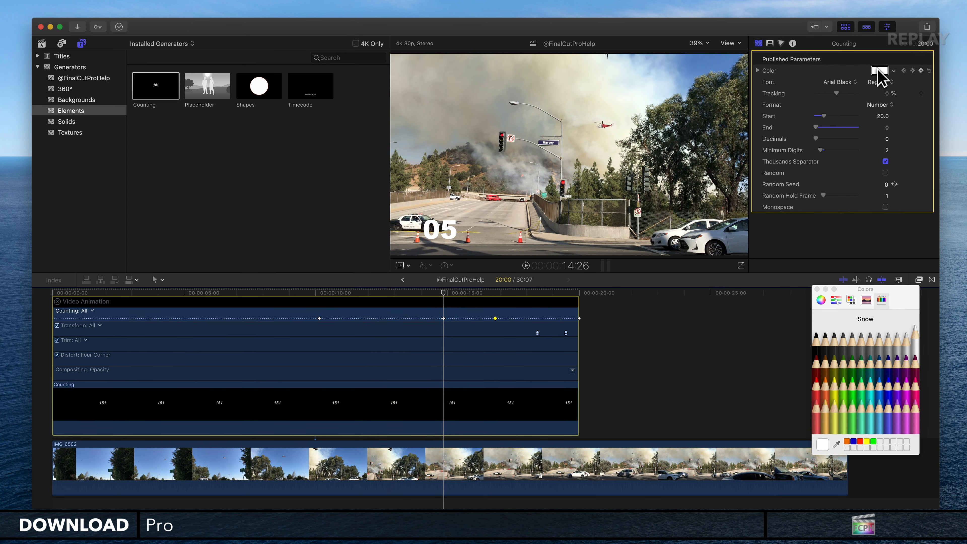
pyautogui.click(817, 289)
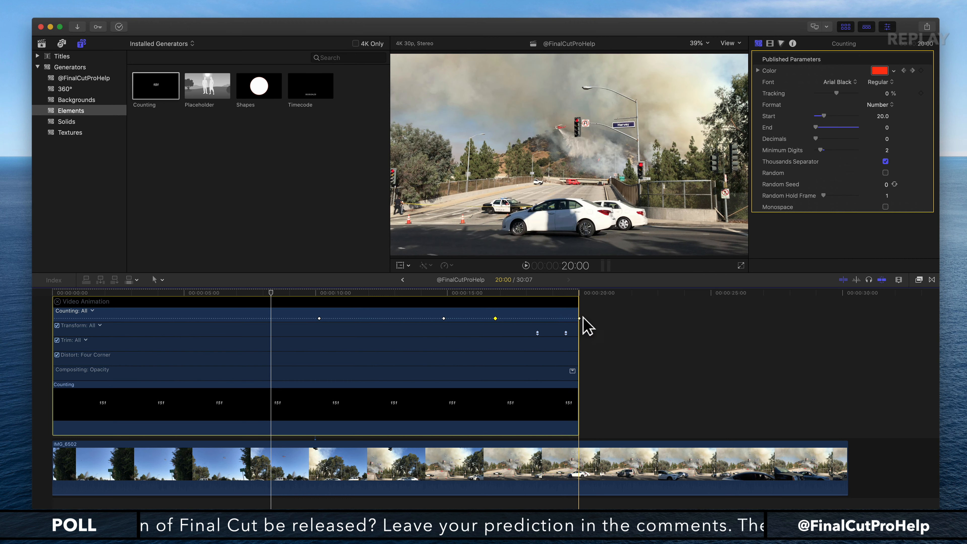
pyautogui.press('space')
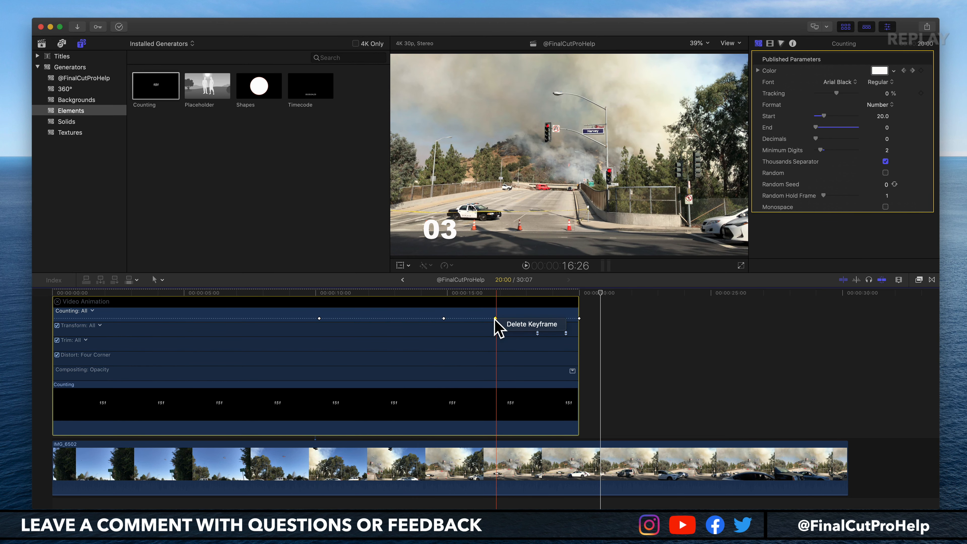
# Delete the Color keyframe at about 16:26, and hide the Counting clip's video animation after playing back the color change
pyautogui.click(529, 324)
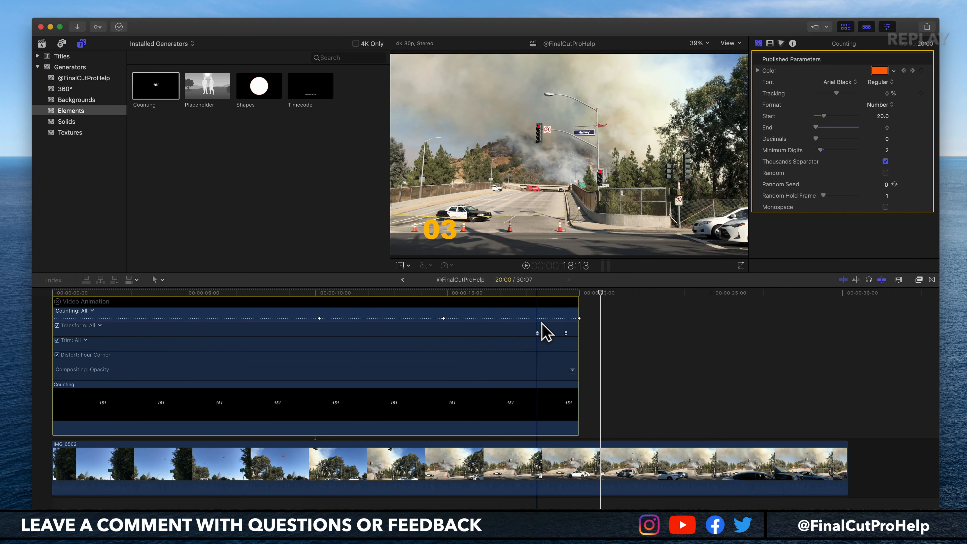
pyautogui.press('space')
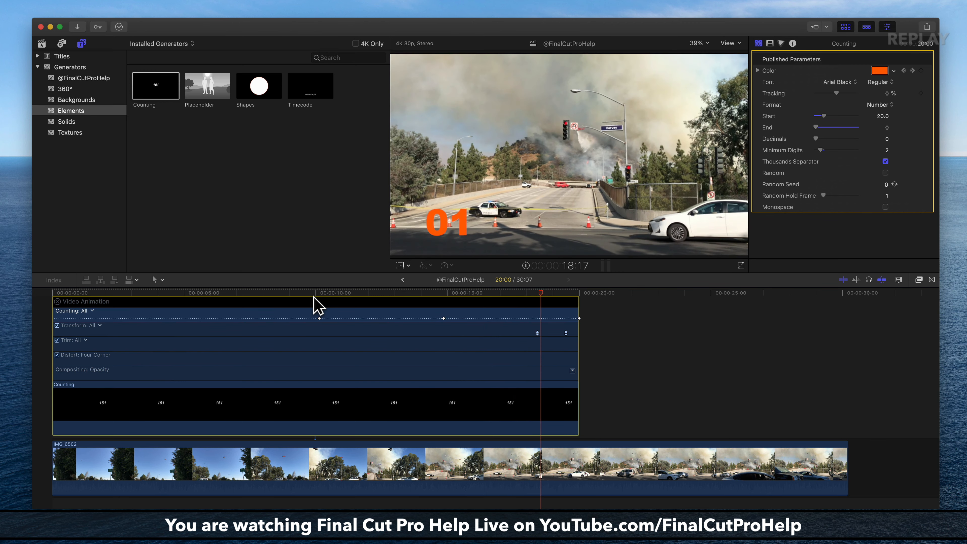
pyautogui.press('space')
pyautogui.click(57, 301)
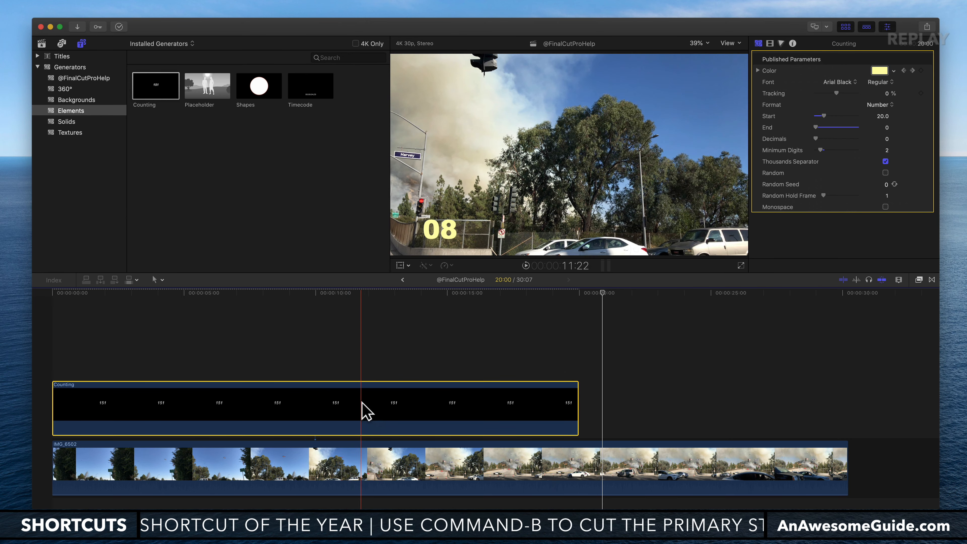
# Try placing a duplicate of the Counting clip above the original, and delete the duplicate
pyautogui.moveTo(359, 400); pyautogui.dragTo(360, 330)
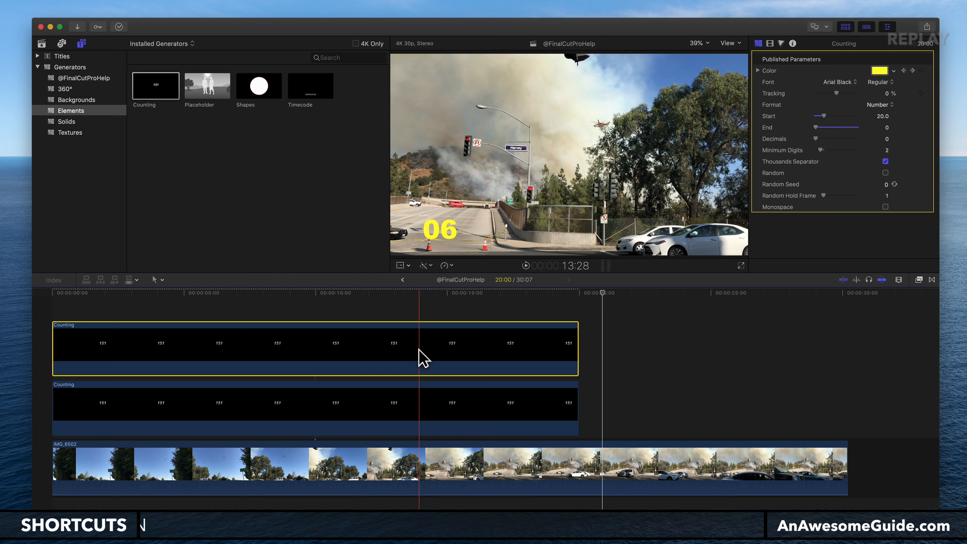
pyautogui.press('Delete')
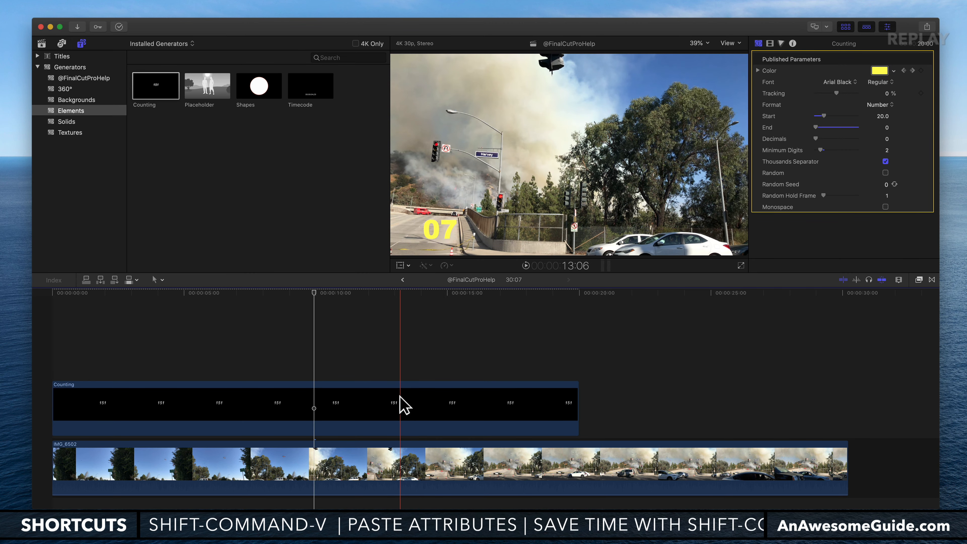
# Duplicate the Counting clip as an audition, keeping its current settings and keyframes
pyautogui.rightClick(409, 393)
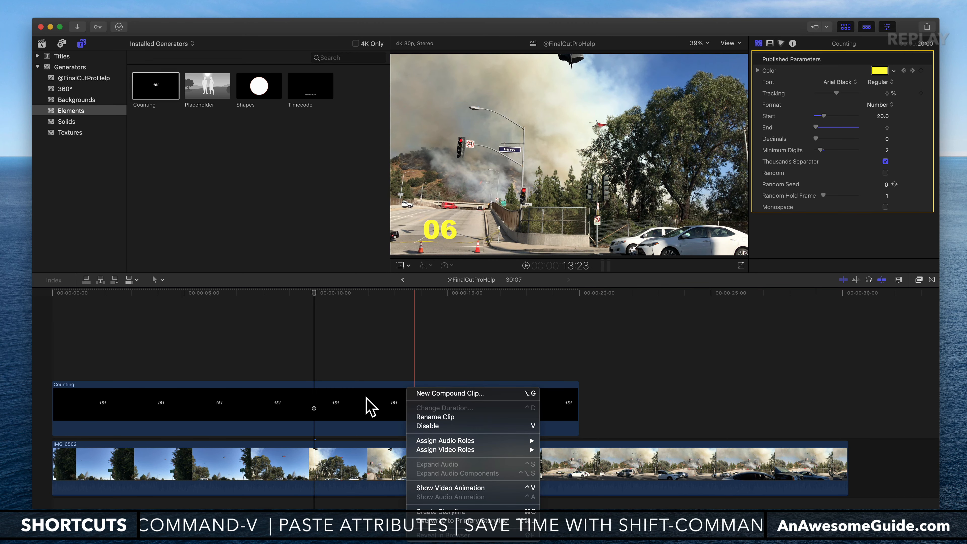
pyautogui.click(381, 406)
pyautogui.click(410, 406)
pyautogui.rightClick(393, 404)
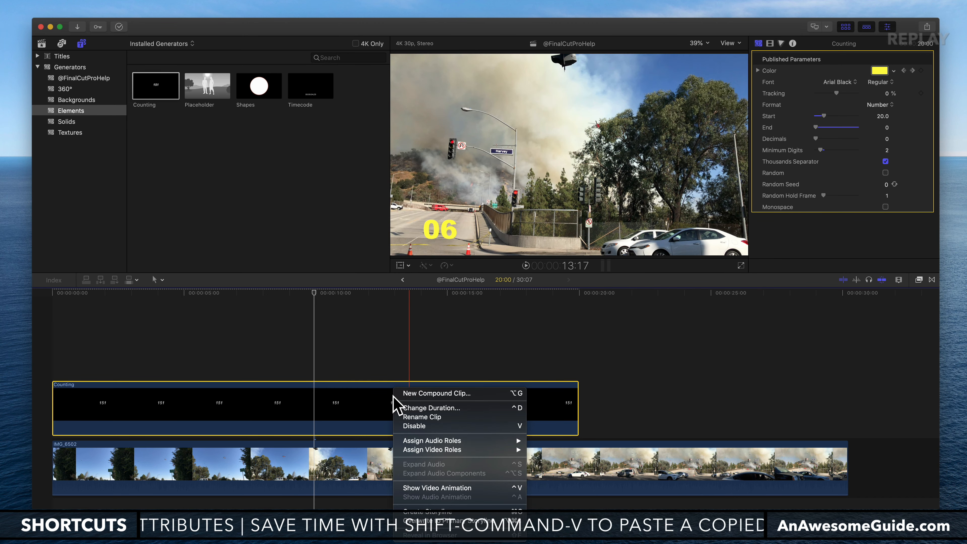
pyautogui.click(379, 398)
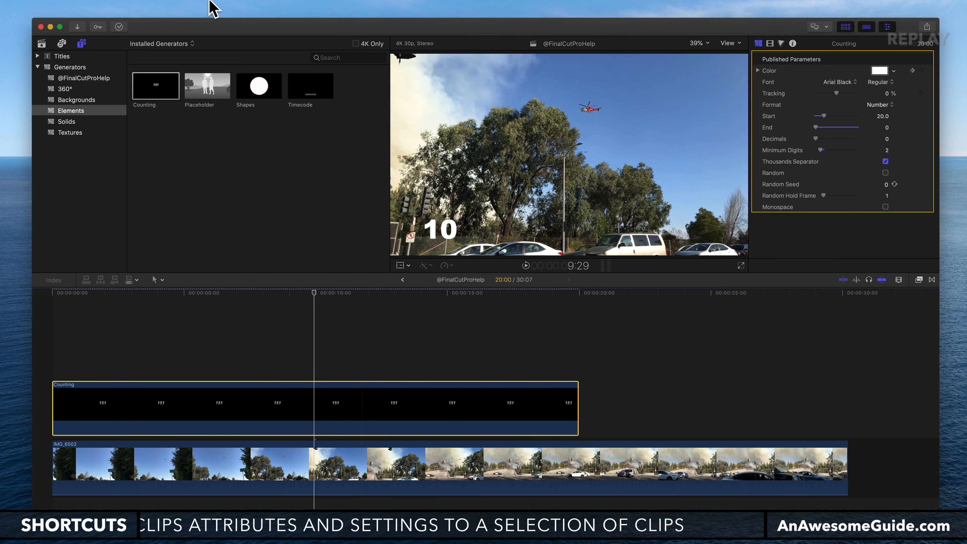
pyautogui.moveTo(211, 1)
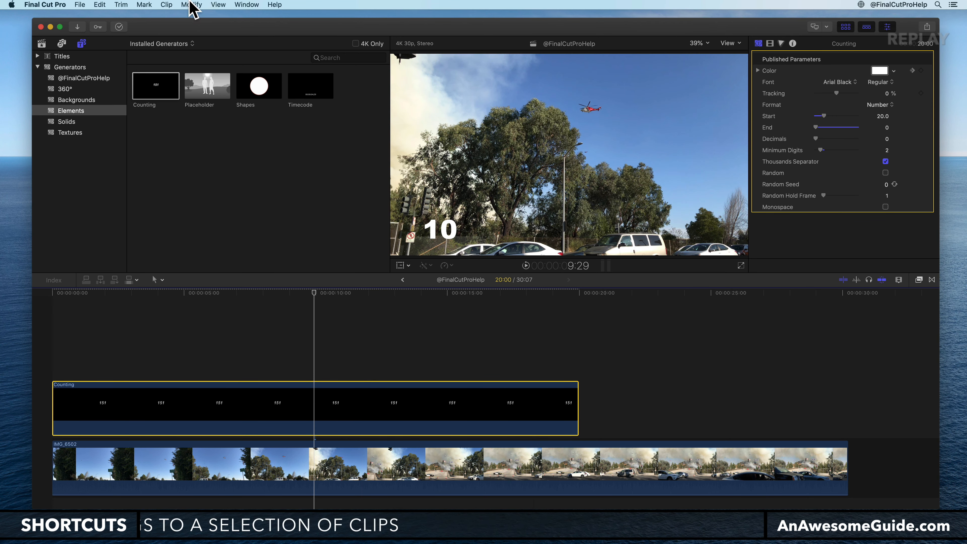
pyautogui.click(167, 5)
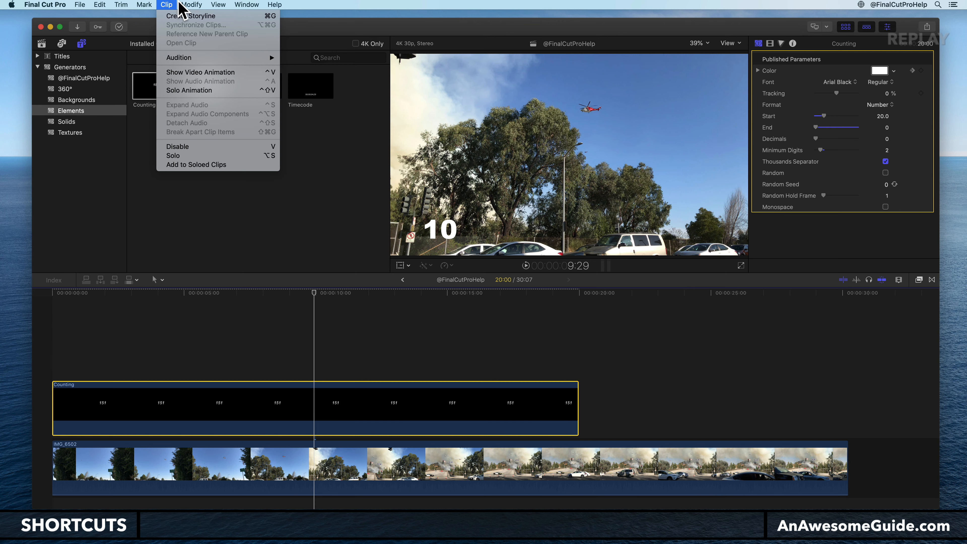
pyautogui.moveTo(184, 9)
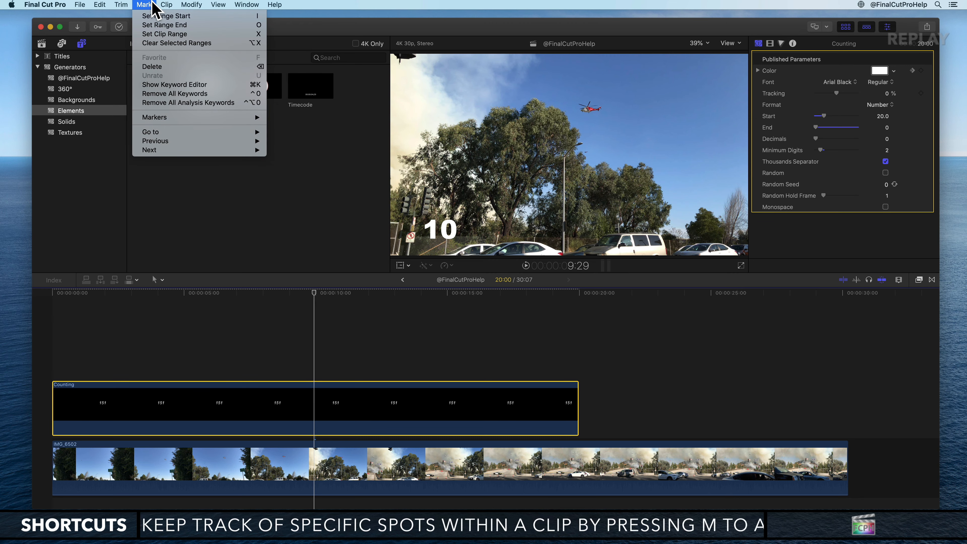
pyautogui.moveTo(97, 6)
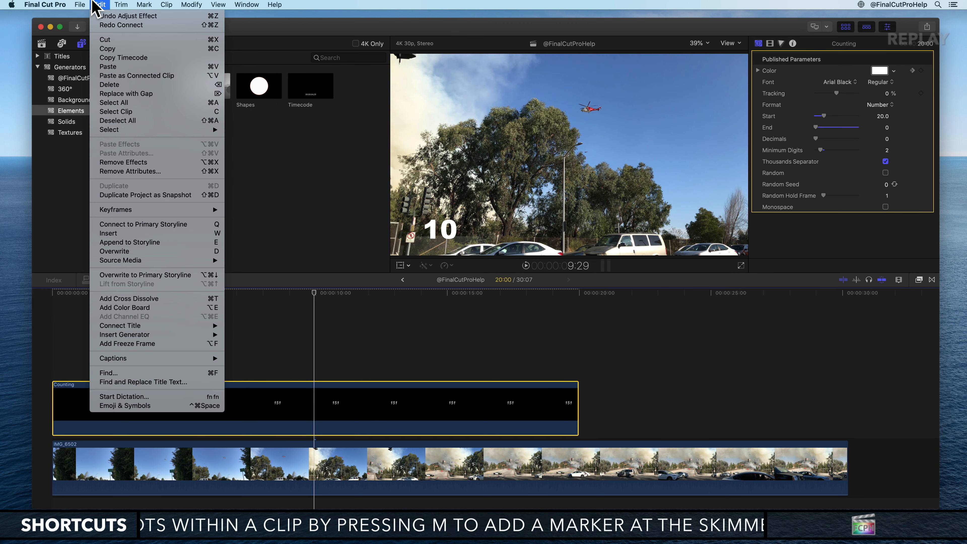
pyautogui.moveTo(275, 5)
pyautogui.write('aud')
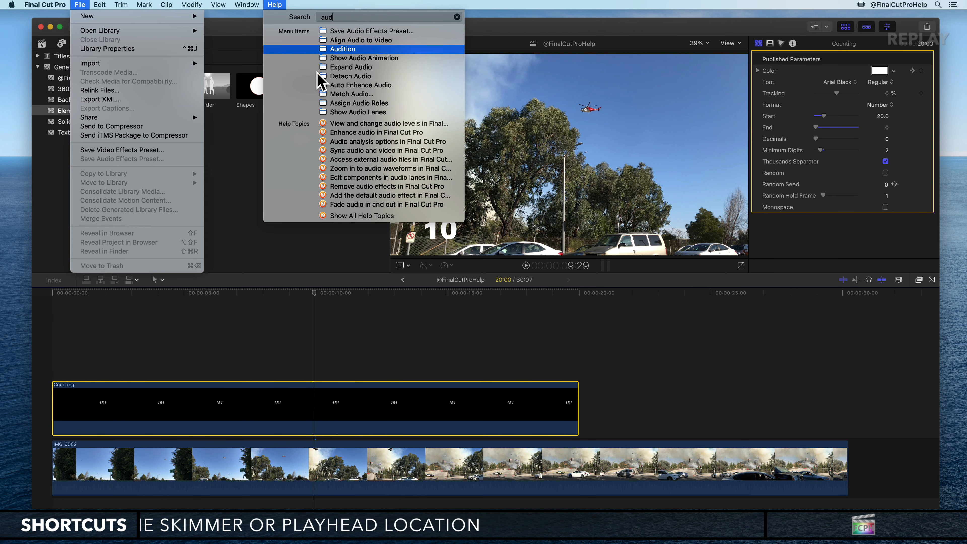
pyautogui.moveTo(323, 78)
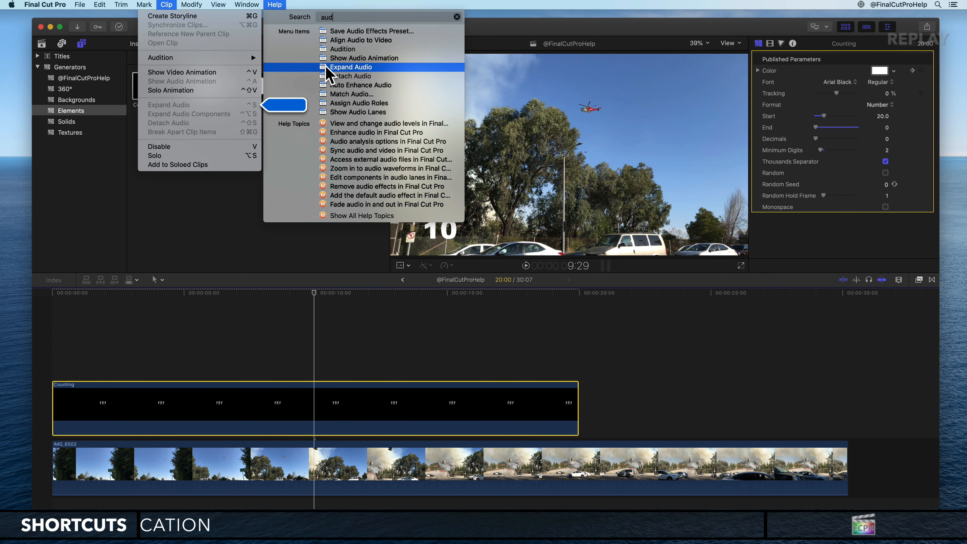
pyautogui.moveTo(189, 58)
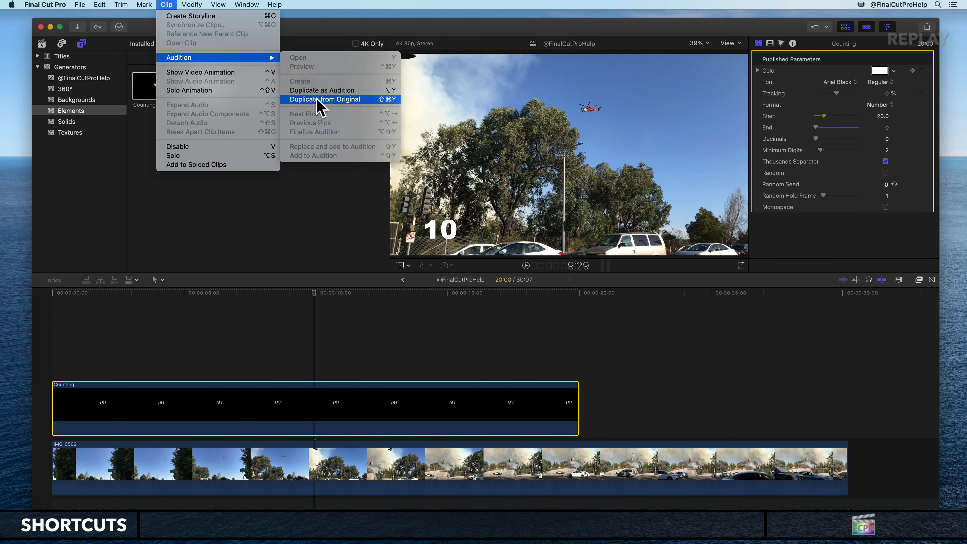
pyautogui.click(343, 92)
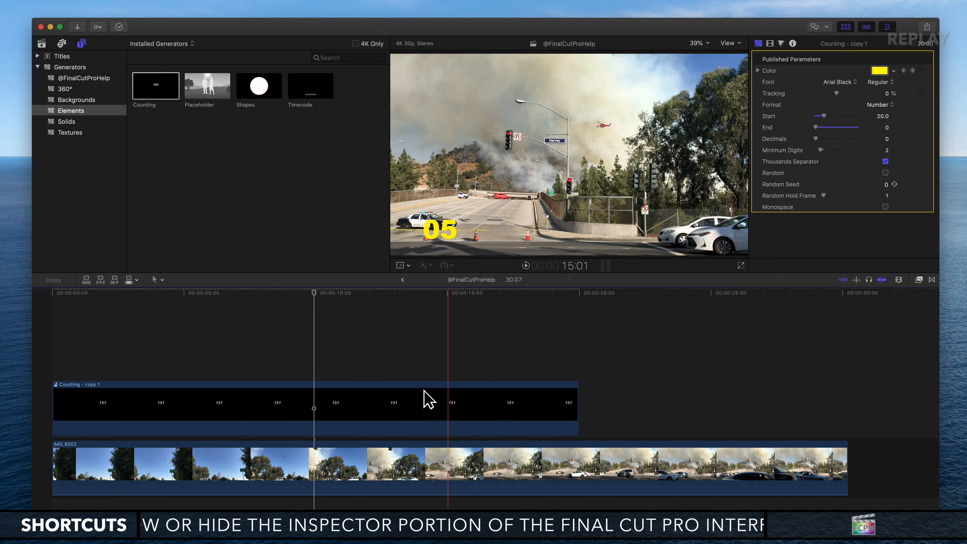
# Show the video animation of the Counting audition clip's active copy
pyautogui.click(350, 400)
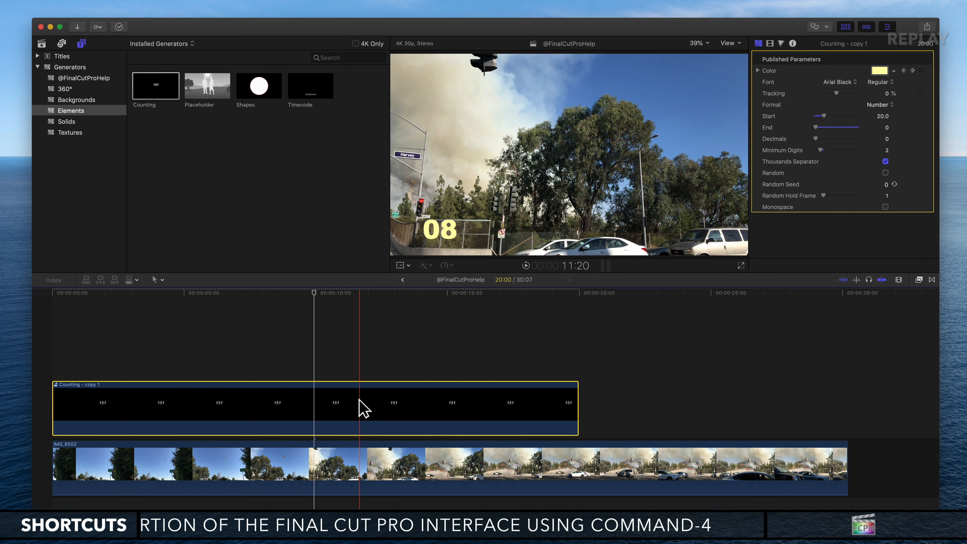
pyautogui.hotkey('ctrl', 'v')
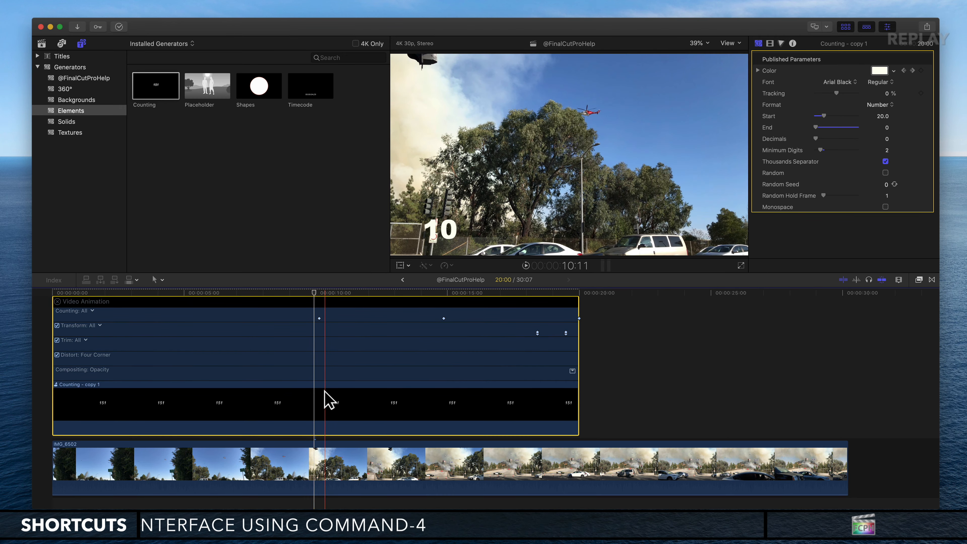
# Delete the Counting color keyframes and the Transform keyframes from the audition copy
pyautogui.click(319, 319)
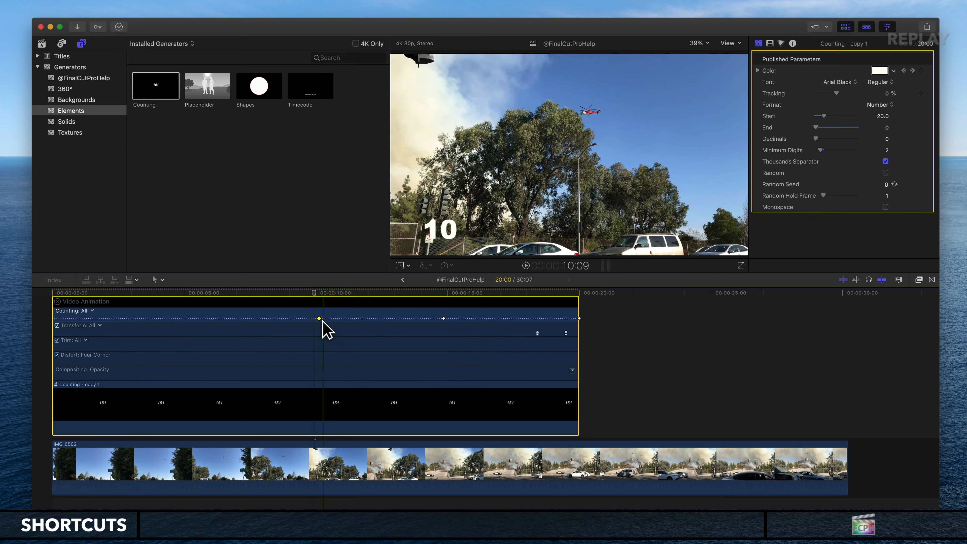
pyautogui.press('Delete')
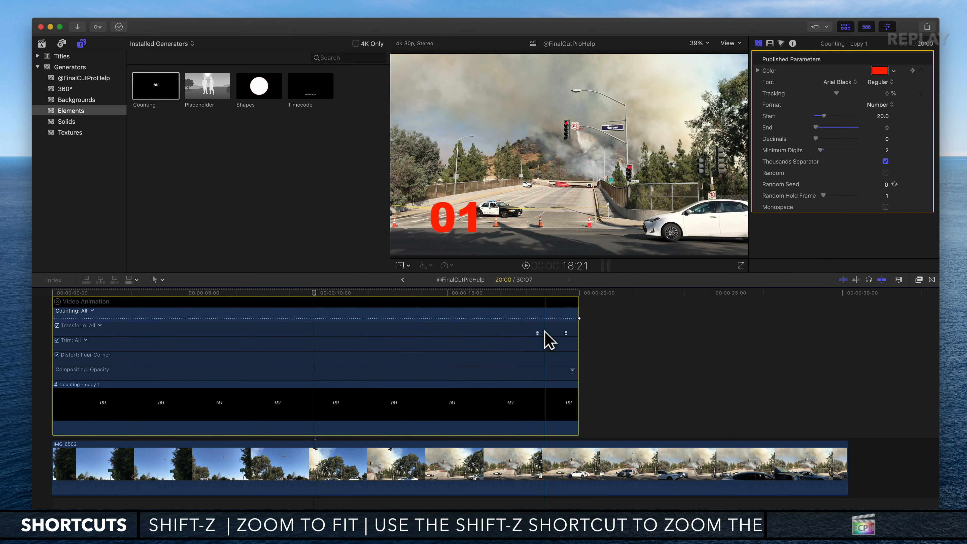
pyautogui.click(537, 332)
pyautogui.press('Delete')
pyautogui.click(566, 333)
pyautogui.press('Delete')
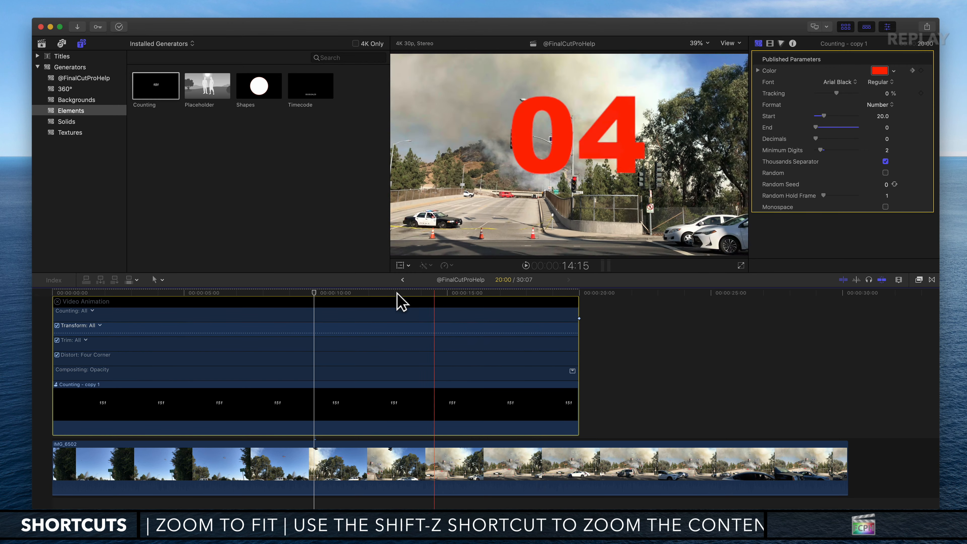
# Move the playhead to about 16:04 and hide the audition copy's video animation
pyautogui.moveTo(317, 294); pyautogui.dragTo(336, 297)
pyautogui.click(477, 317)
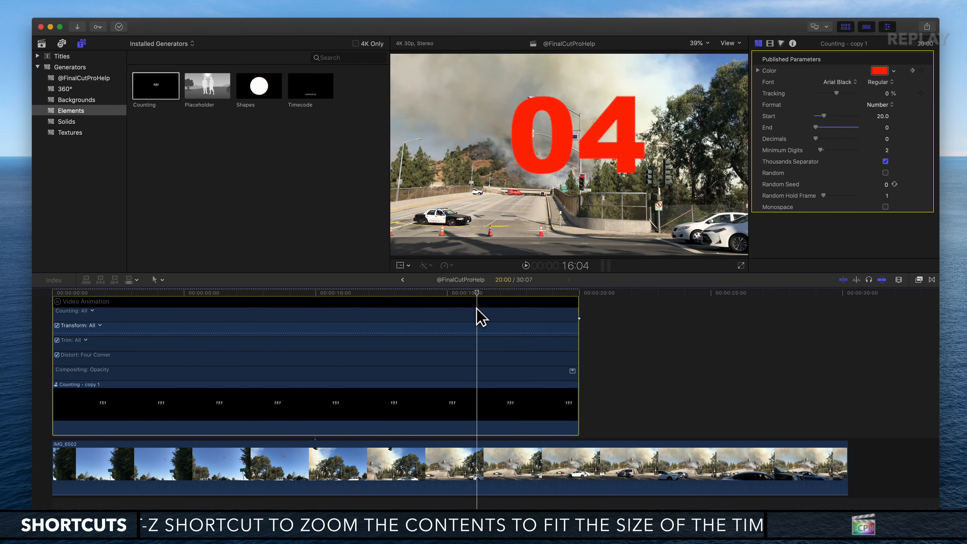
pyautogui.click(58, 301)
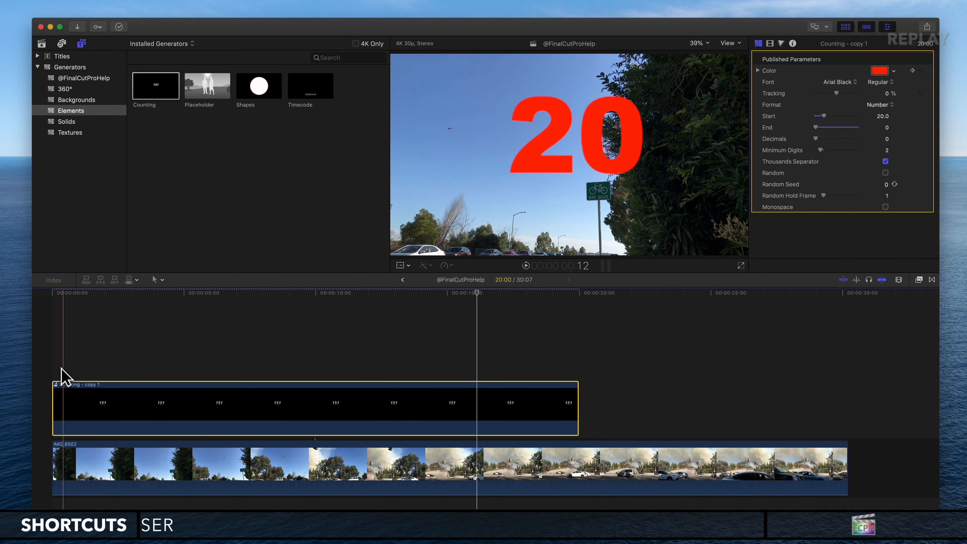
# Pick the original Counting version in the clip's audition and close the audition window
pyautogui.press('y')
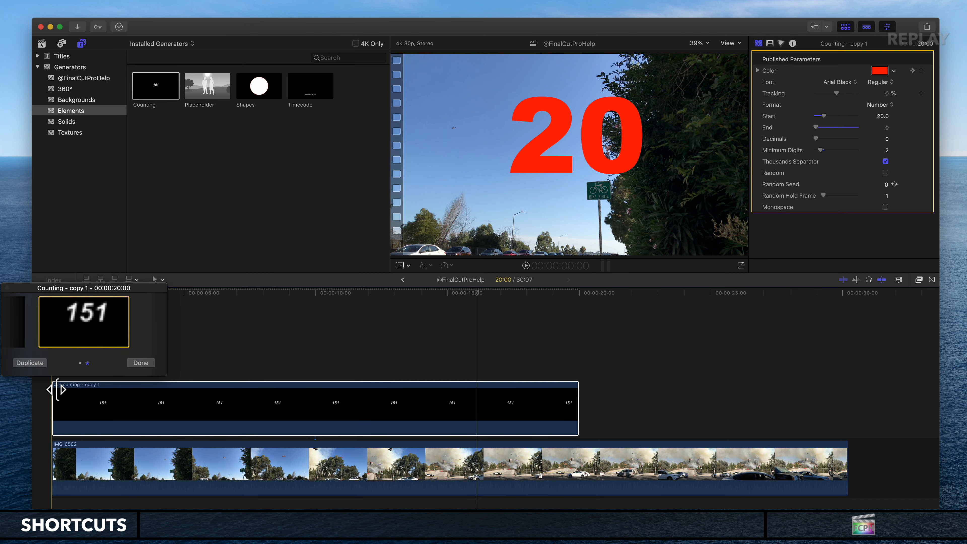
pyautogui.click(19, 324)
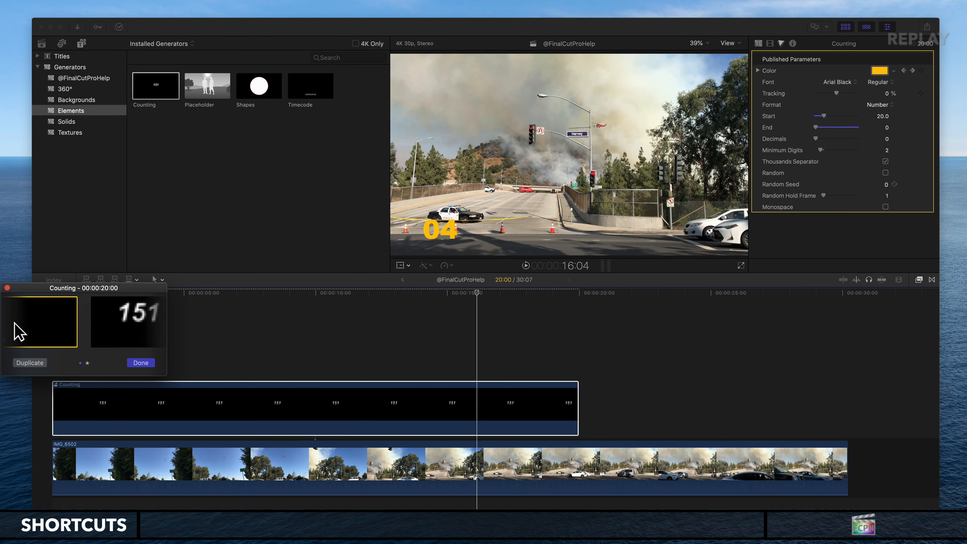
pyautogui.click(141, 363)
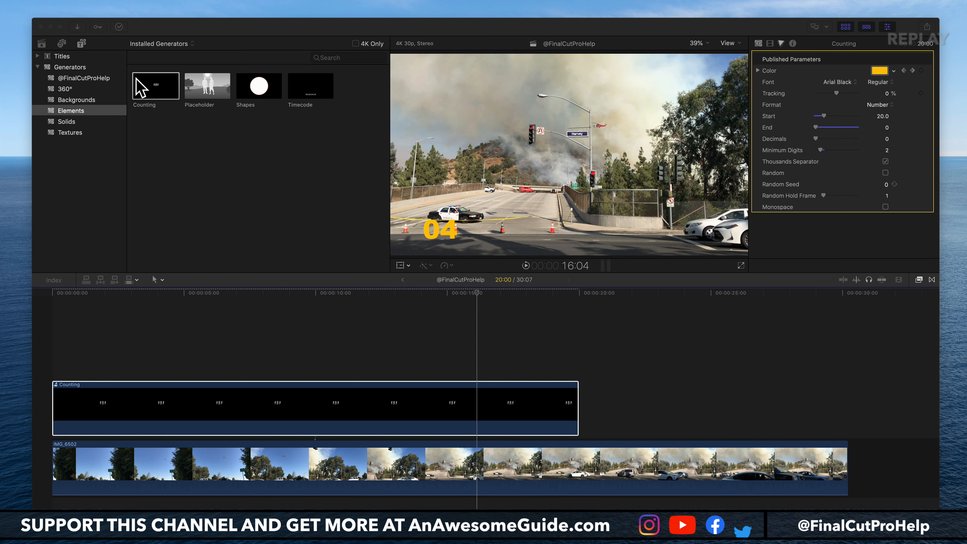
# Expand the Titles category and delete the Counting clip above the IMG_6502 clip
pyautogui.click(37, 56)
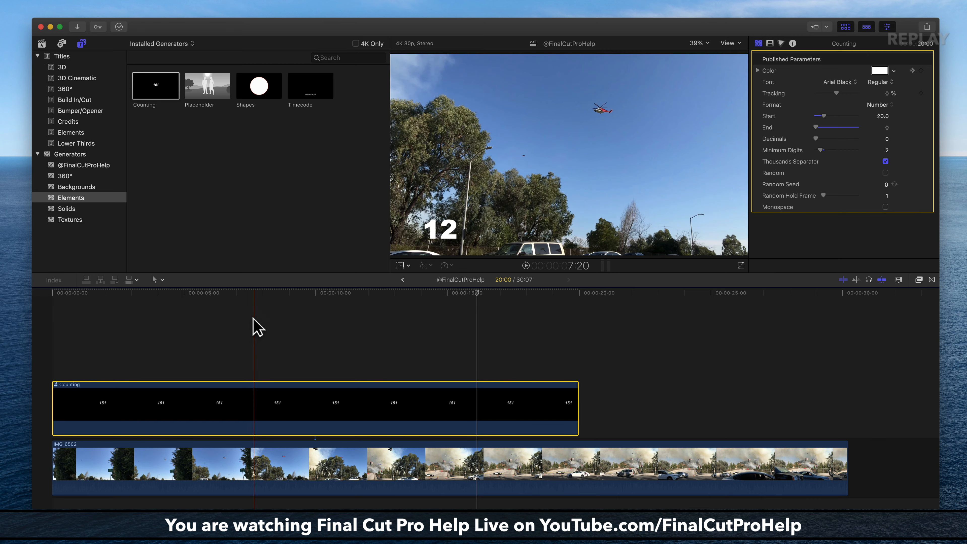
pyautogui.press('Delete')
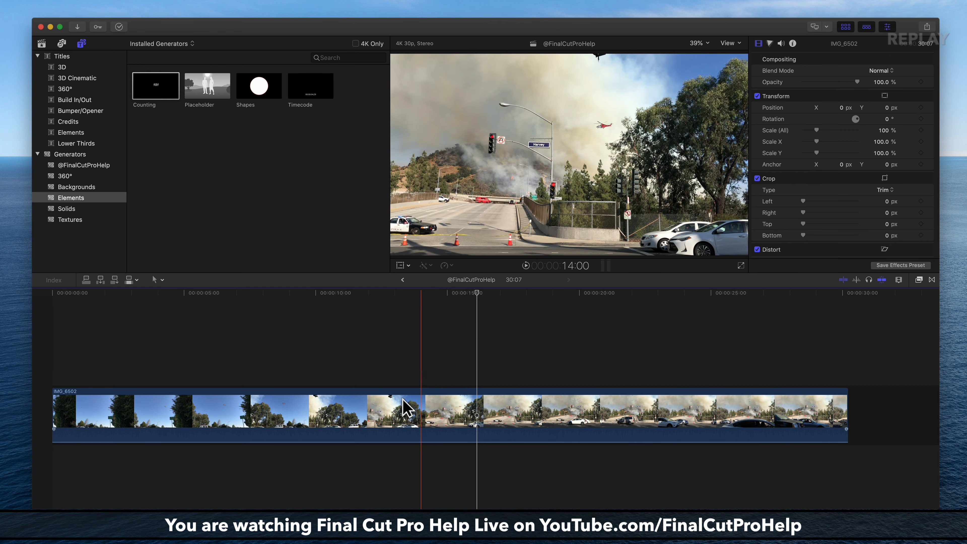
# Switch to Safari, read the Adjustment Layer instructions on the An Awesome Guide Downloads page, and move the browser window out of the way
pyautogui.click(122, 533)
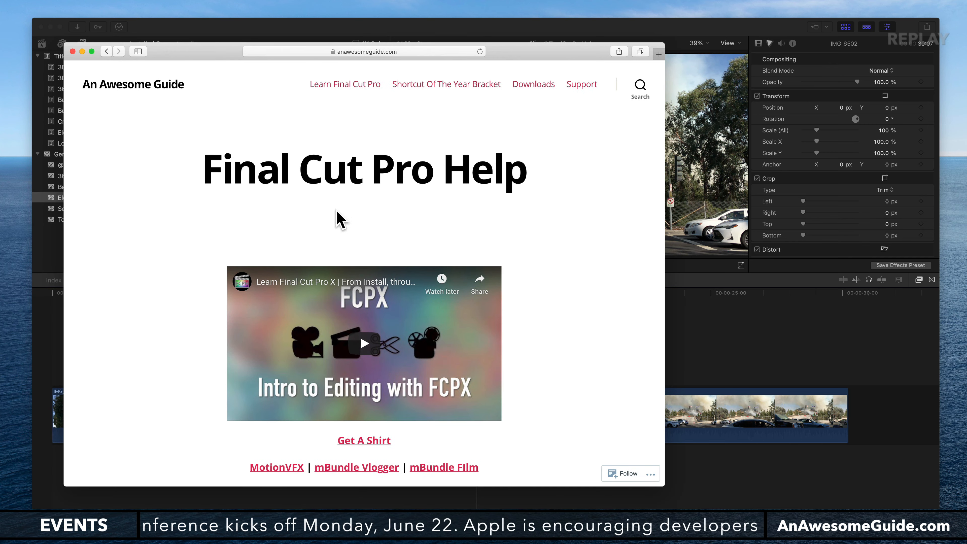
pyautogui.click(541, 85)
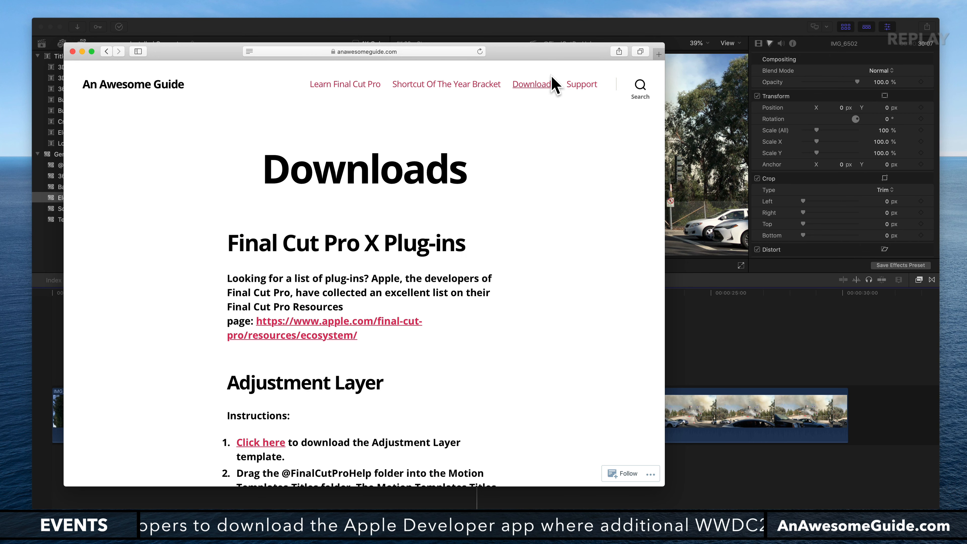
pyautogui.scroll(-5, 488, 242)
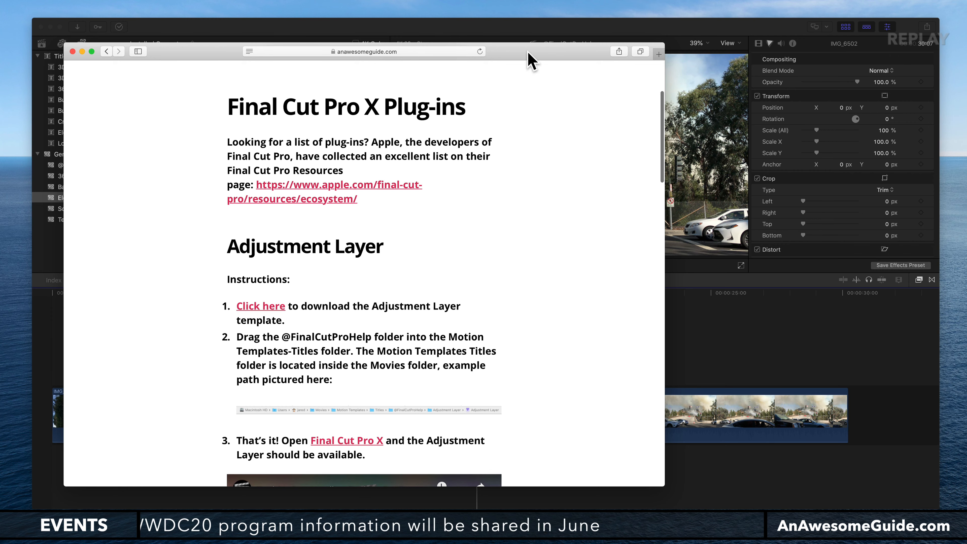
pyautogui.moveTo(529, 53); pyautogui.dragTo(0, 53)
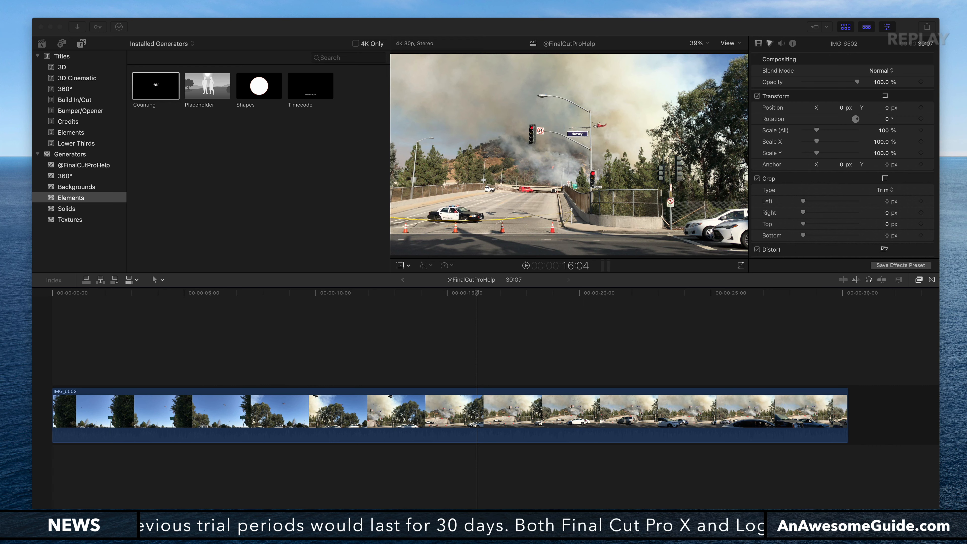
pyautogui.moveTo(0, 131); pyautogui.dragTo(425, 288)
pyautogui.press('super+n')
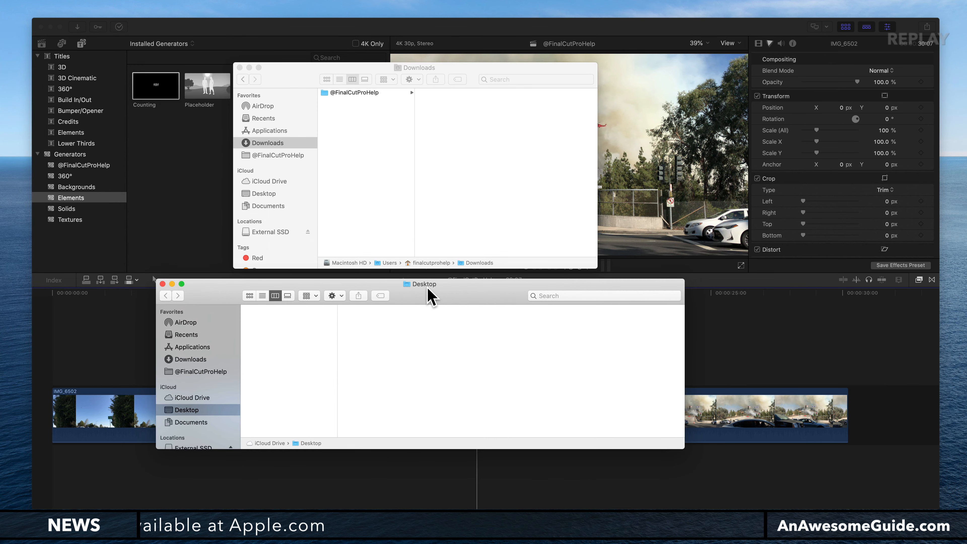
pyautogui.click(362, 95)
pyautogui.click(357, 96)
pyautogui.click(441, 94)
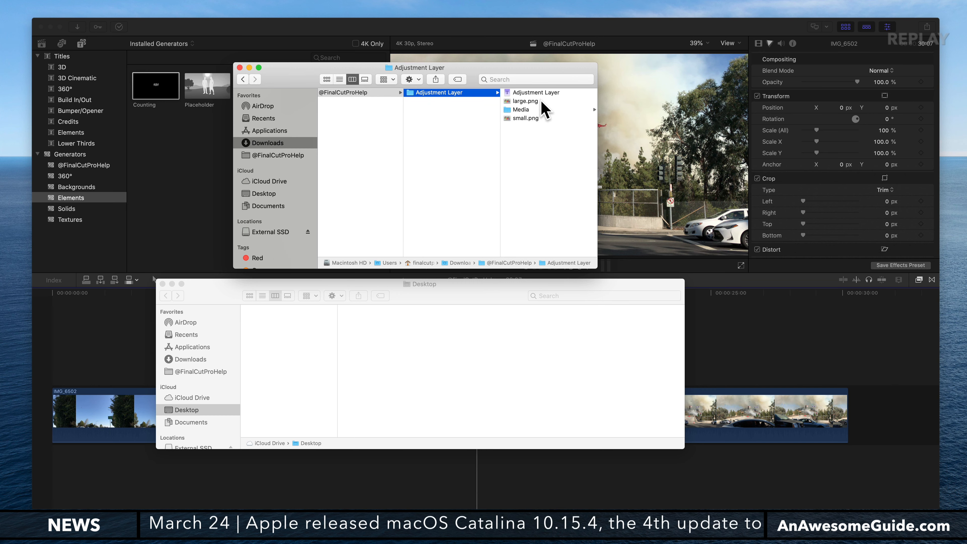
pyautogui.click(383, 95)
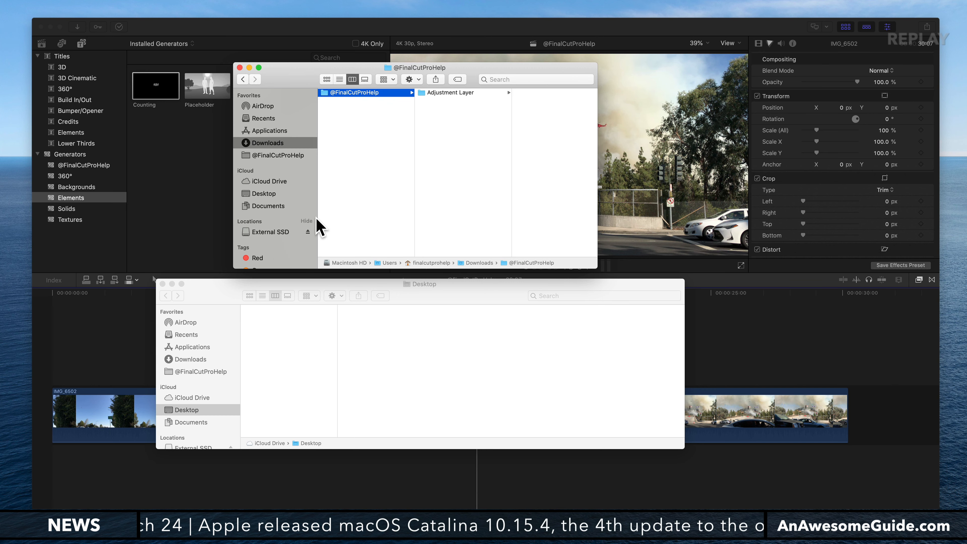
pyautogui.click(275, 354)
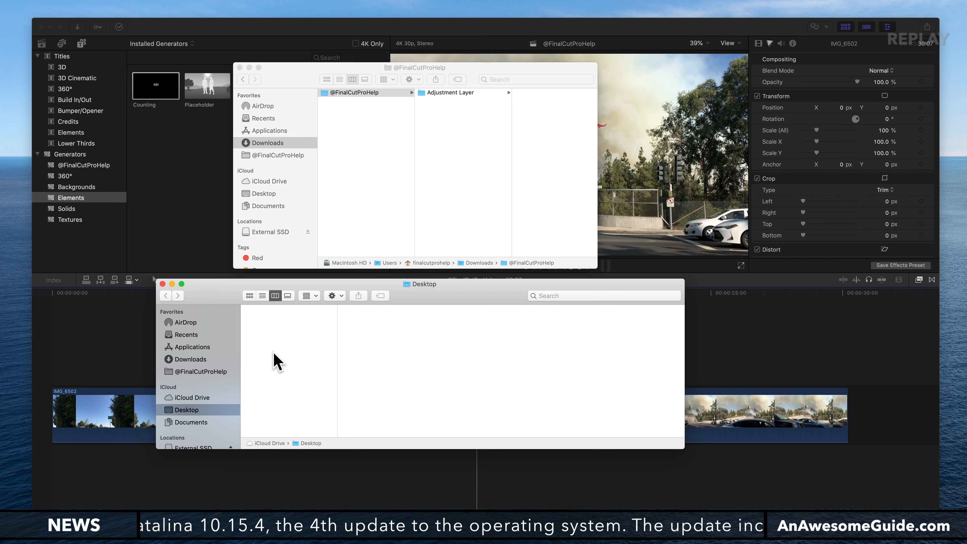
pyautogui.press('super+shift+h')
pyautogui.click(575, 317)
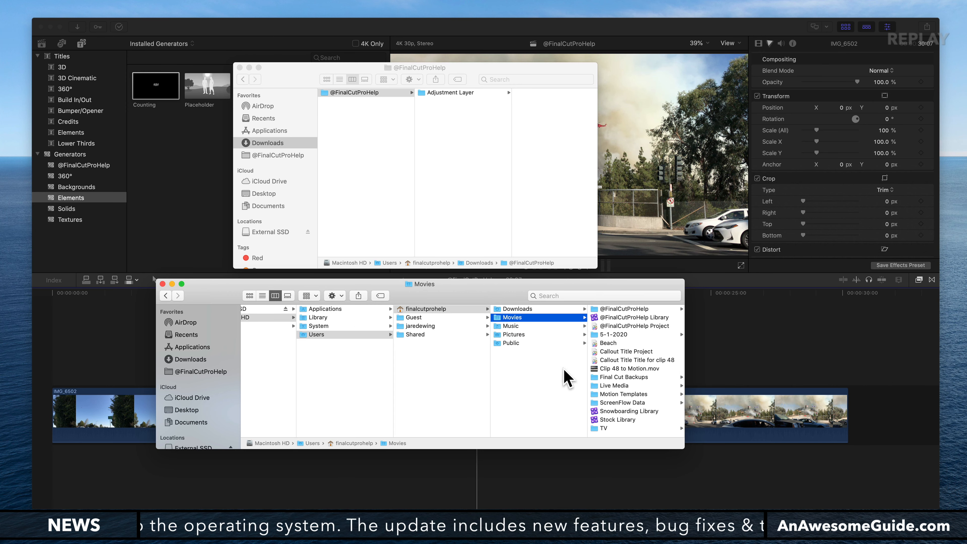
pyautogui.click(643, 394)
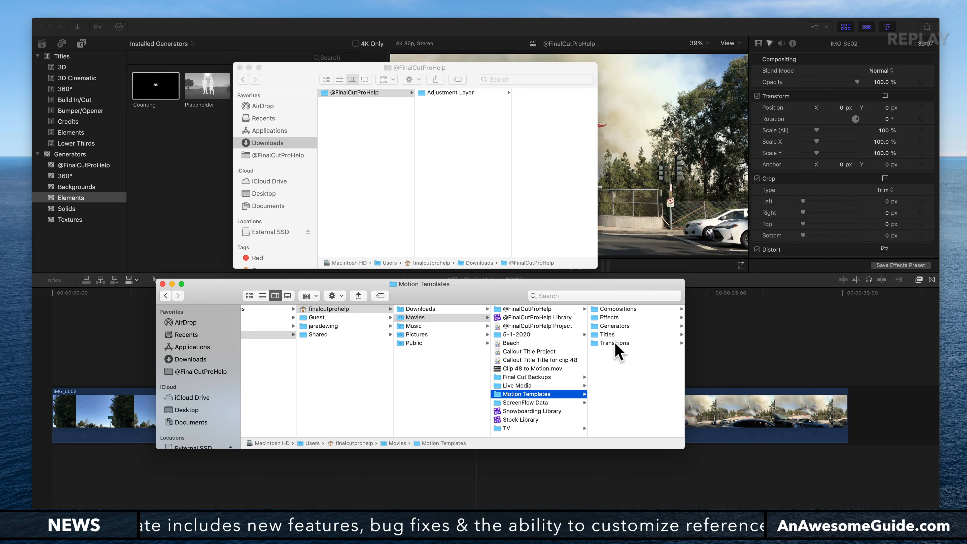
pyautogui.click(610, 334)
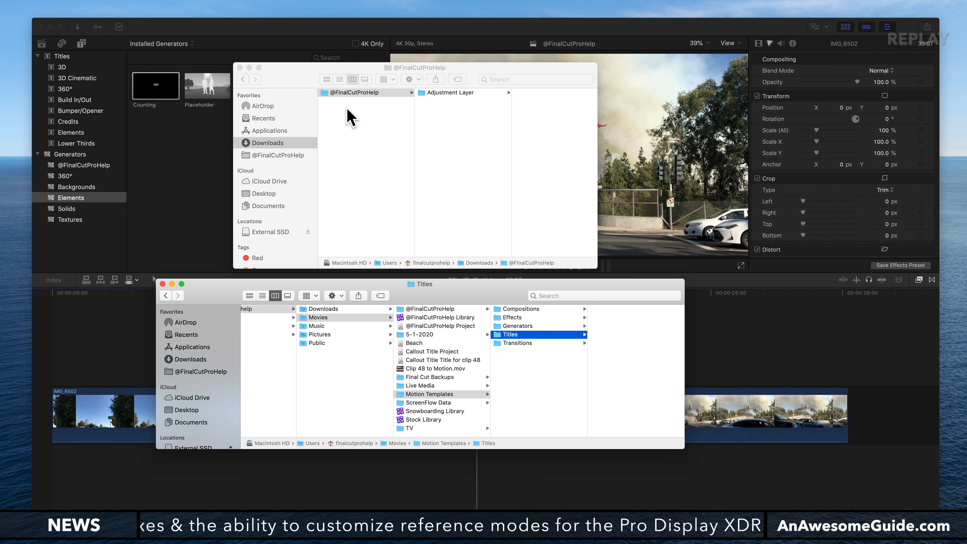
pyautogui.moveTo(326, 93); pyautogui.dragTo(631, 338)
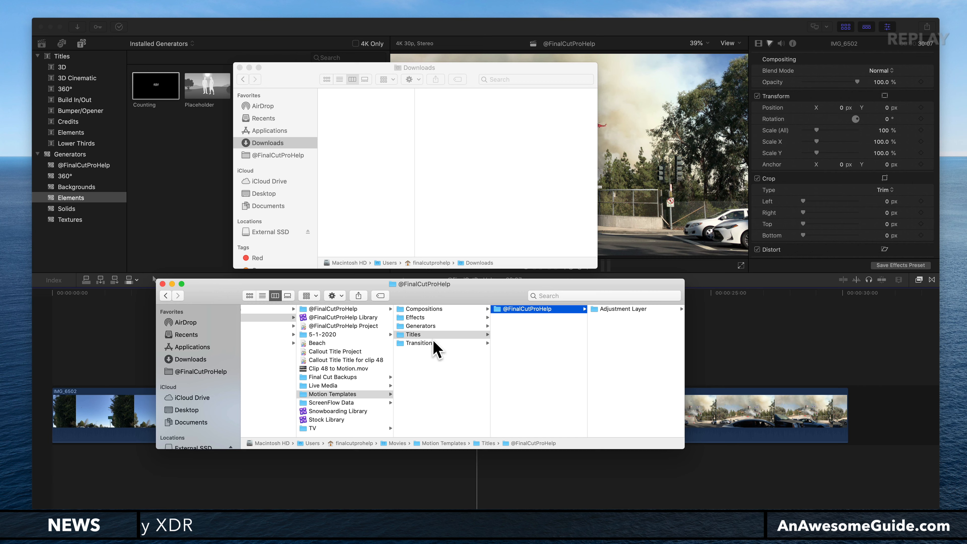
pyautogui.press('super+w')
pyautogui.press('super+w')
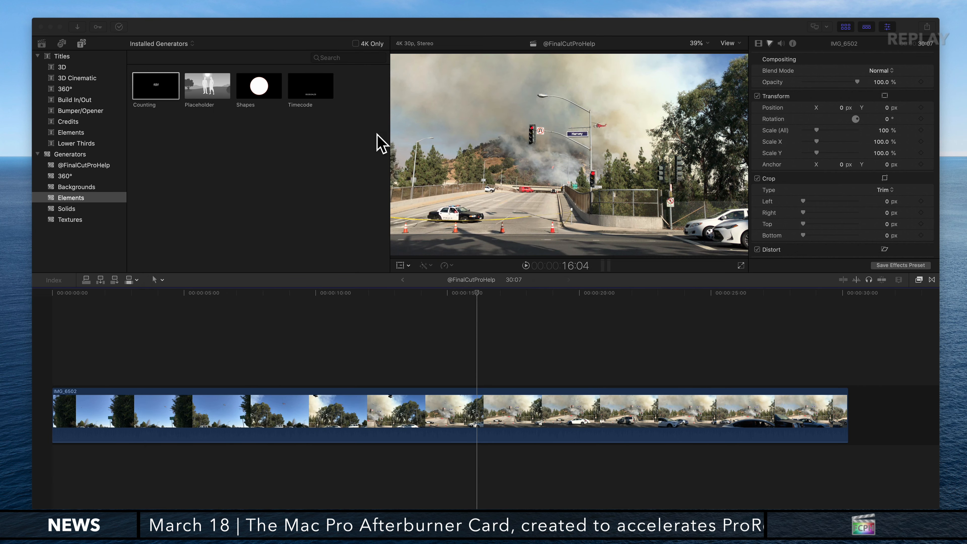
pyautogui.click(328, 156)
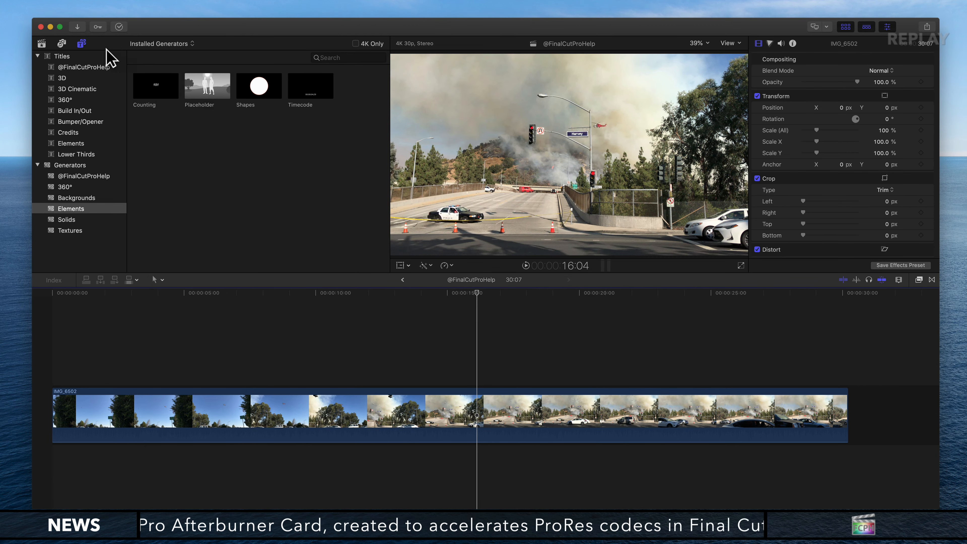
pyautogui.click(82, 69)
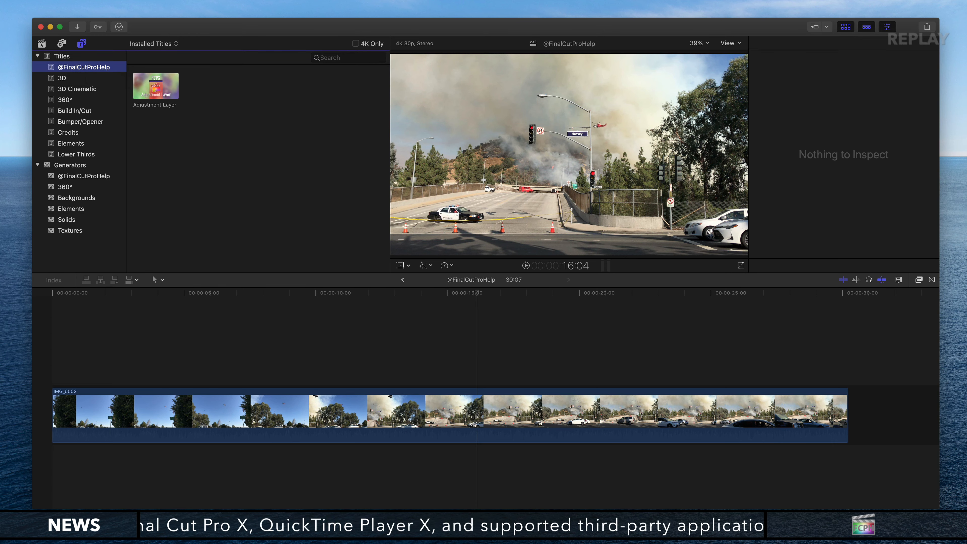
pyautogui.press('super+Tab')
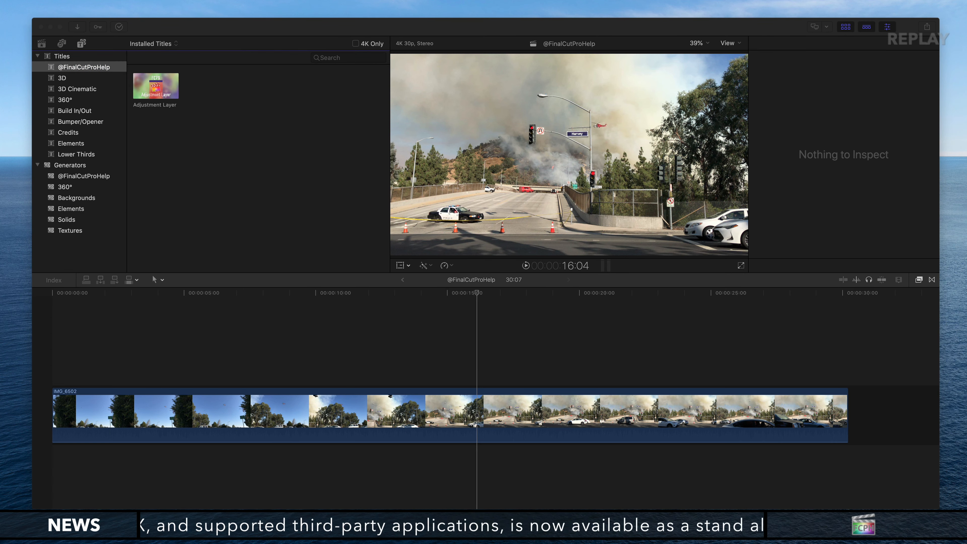
pyautogui.click(180, 132)
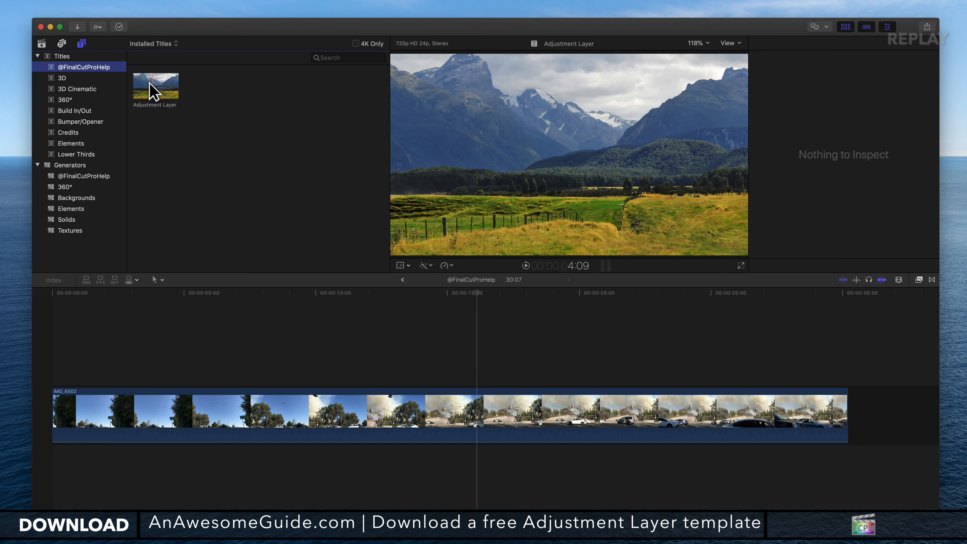
# Try placing the Adjustment Layer title above the IMG_6502 clip at about 8 seconds, and delete it
pyautogui.moveTo(158, 90); pyautogui.dragTo(267, 359)
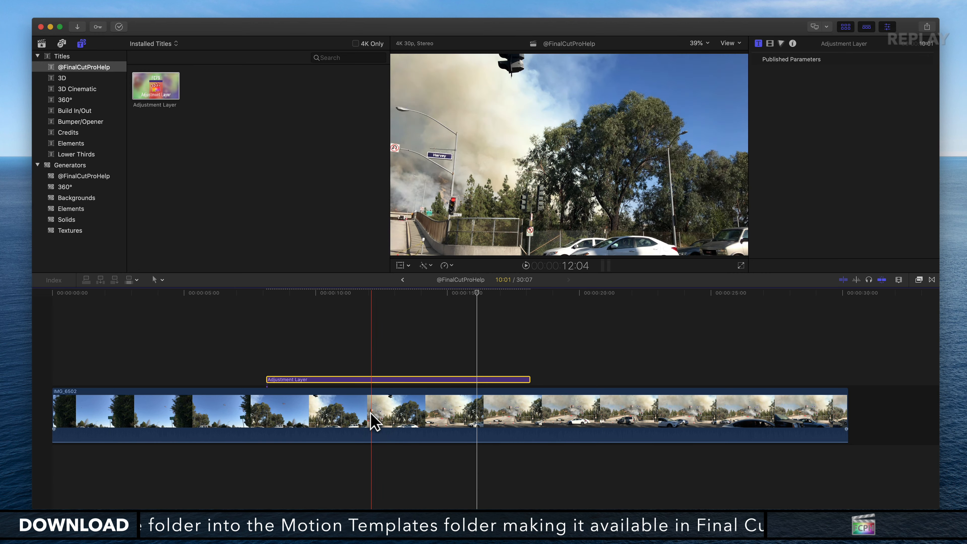
pyautogui.press('Delete')
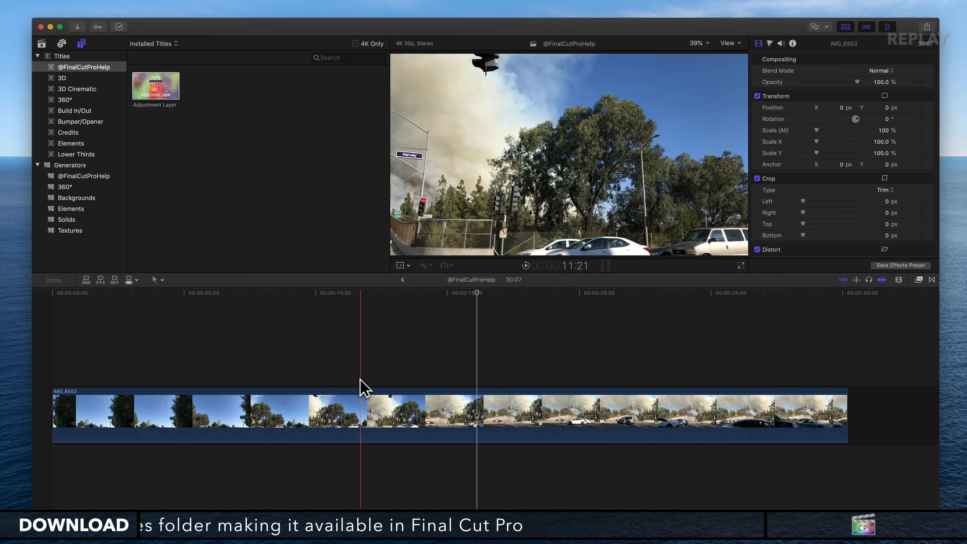
# Browse the Stock Library's stills, graphics, audio and video for a clip to follow IMG_6502 in the timeline
pyautogui.press('super+1')
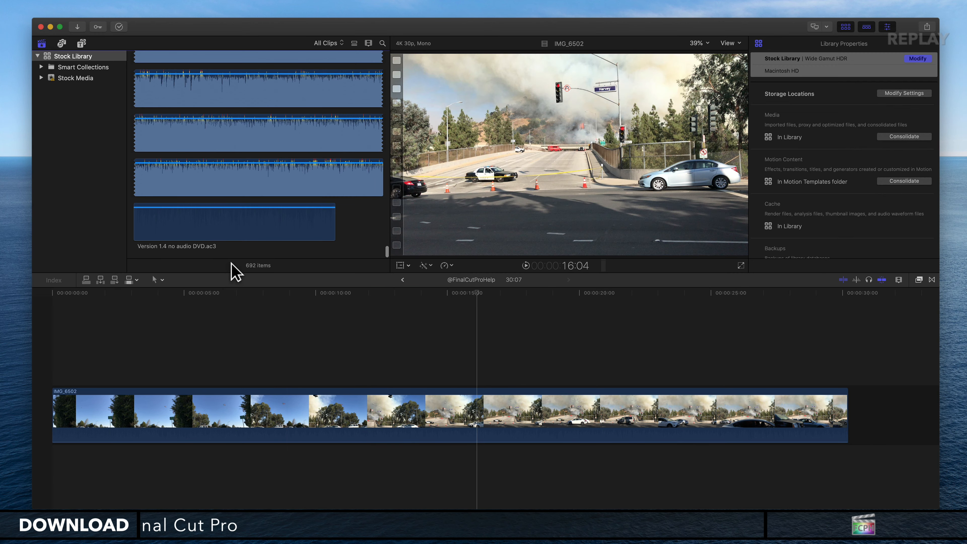
pyautogui.scroll(-5, 270, 205)
pyautogui.scroll(15, 271, 206)
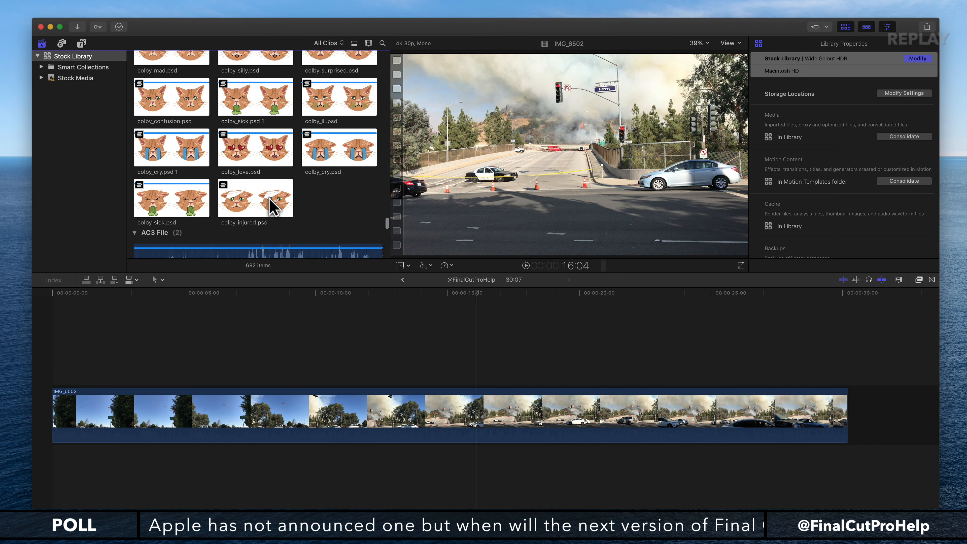
pyautogui.scroll(2, 273, 207)
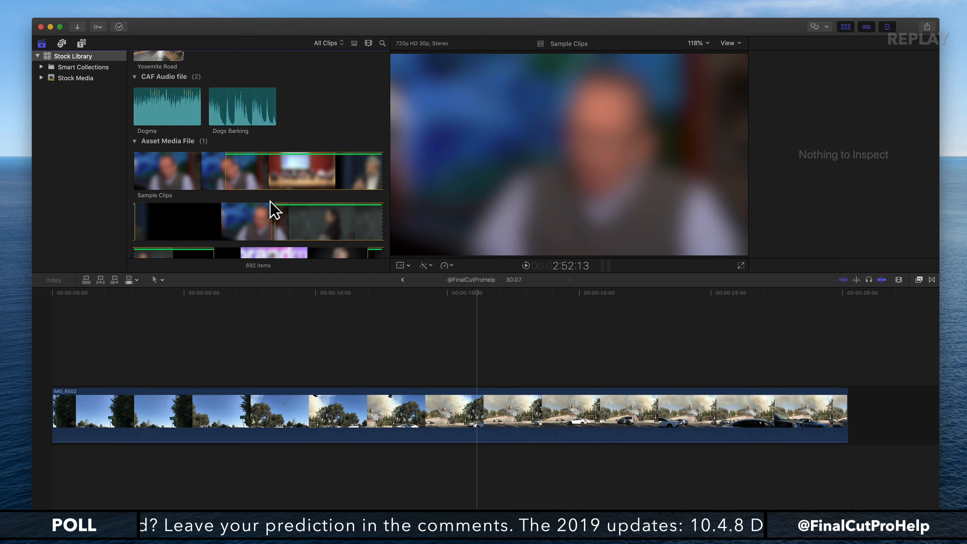
pyautogui.scroll(15, 271, 203)
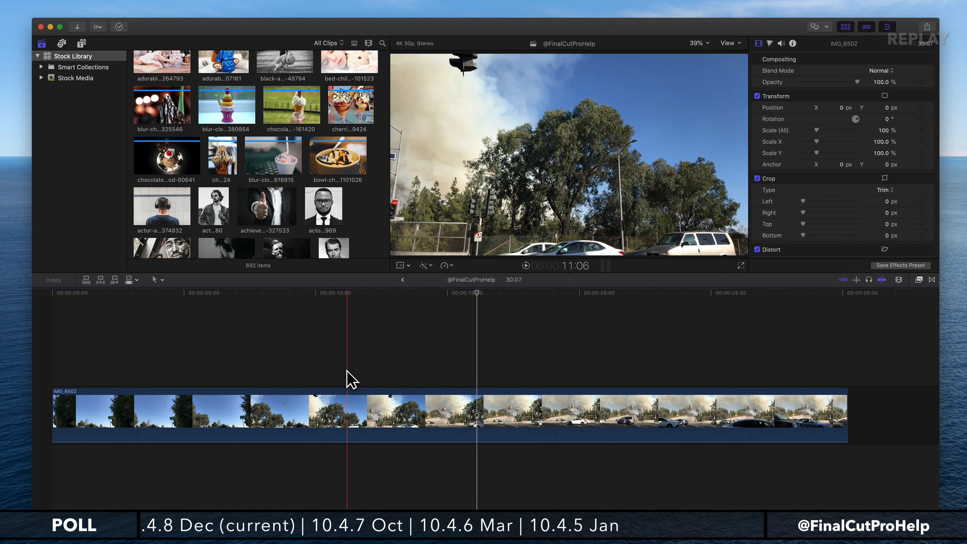
pyautogui.press('super+minus')
pyautogui.press('super+minus')
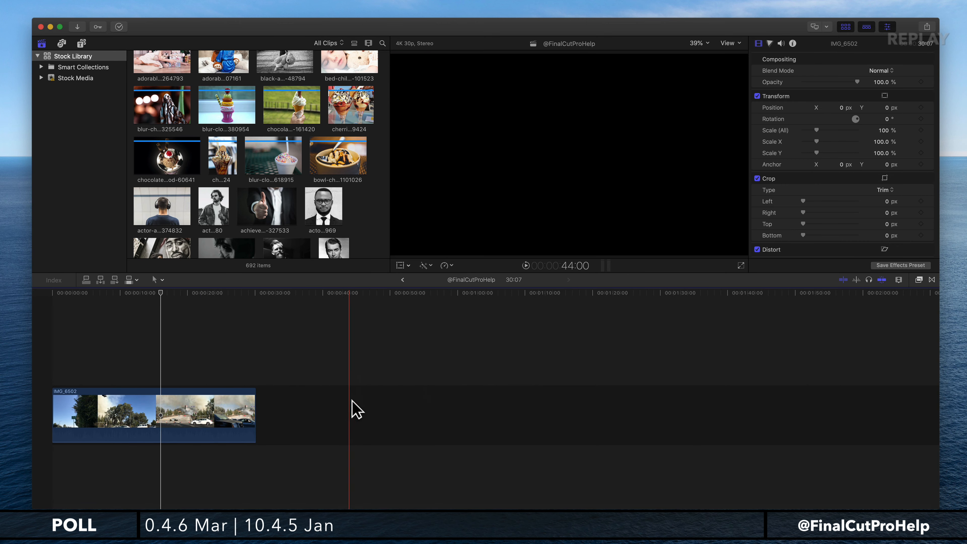
pyautogui.scroll(-5, 259, 145)
pyautogui.scroll(2, 259, 145)
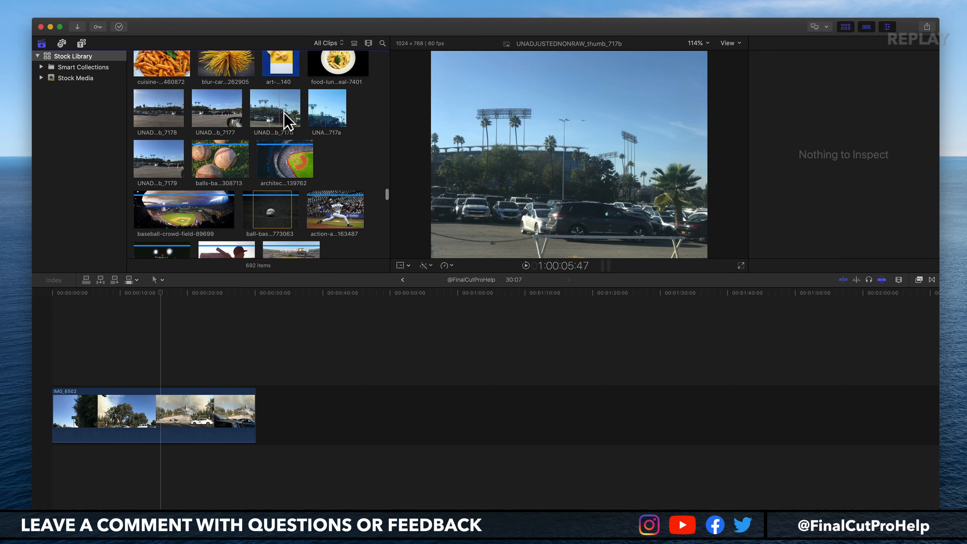
pyautogui.scroll(-10, 322, 200)
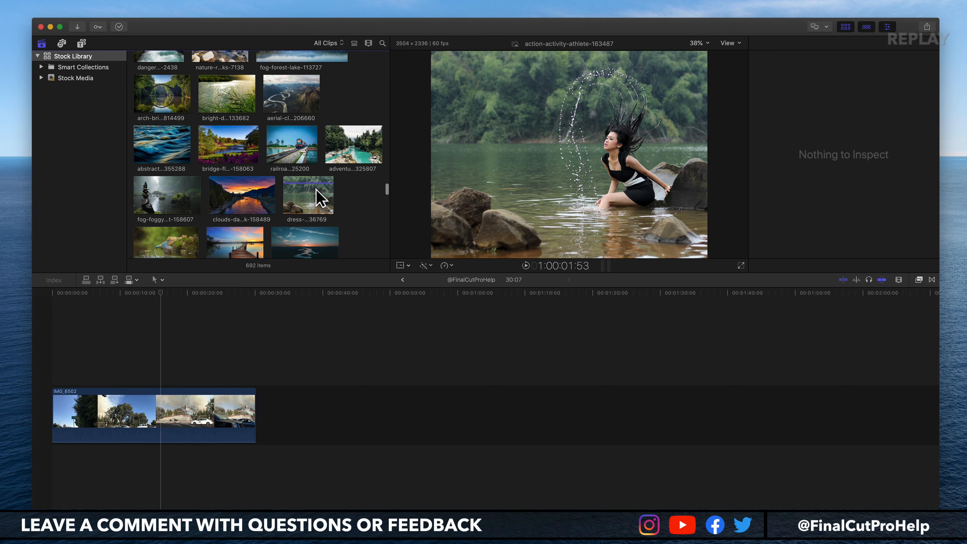
pyautogui.scroll(10, 313, 193)
pyautogui.scroll(10, 297, 179)
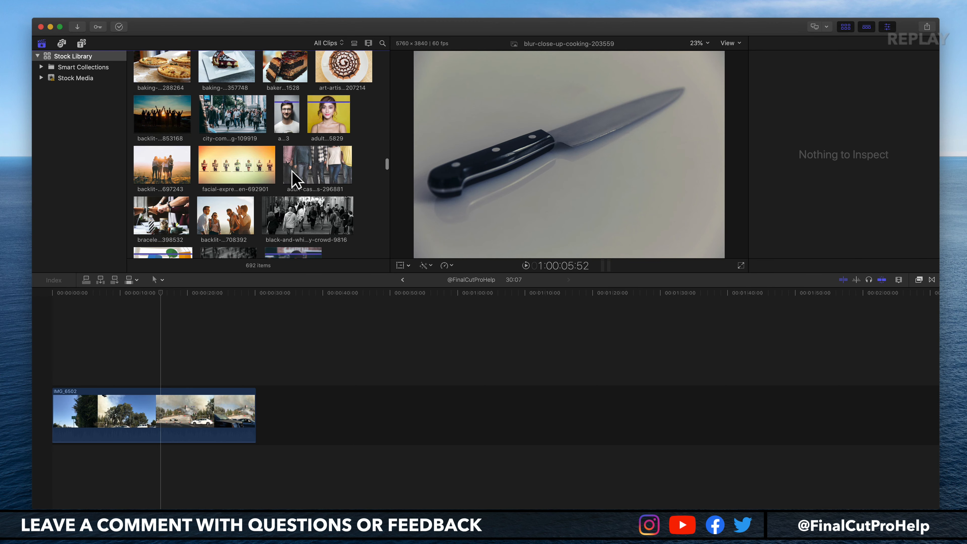
pyautogui.scroll(10, 295, 179)
# Mark a range of about 9 seconds in the fireworks clip IMG_0294 (1), append it after IMG_6502, and fit the project in the timeline
pyautogui.moveTo(387, 145); pyautogui.dragTo(384, 63)
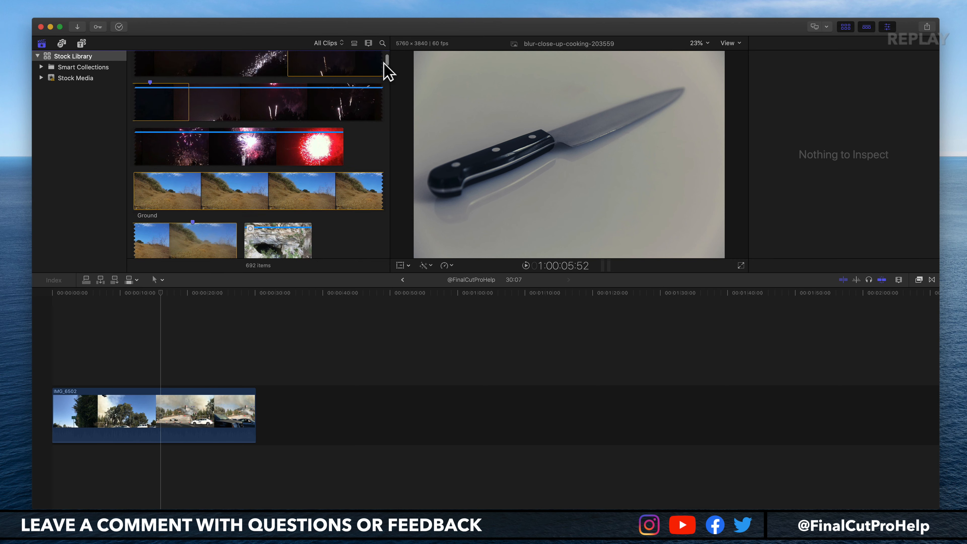
pyautogui.scroll(-3, 387, 72)
pyautogui.click(170, 92)
pyautogui.scroll(4, 168, 91)
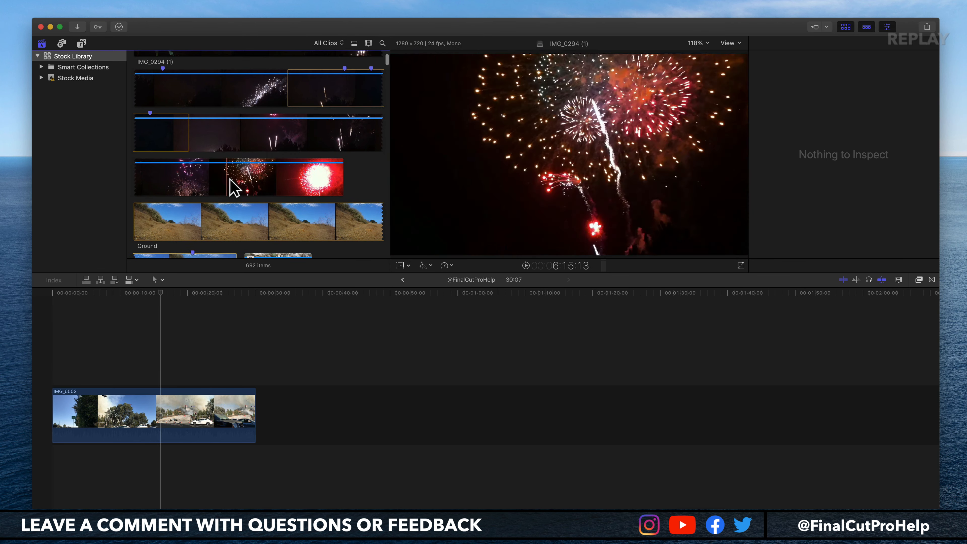
pyautogui.press('i')
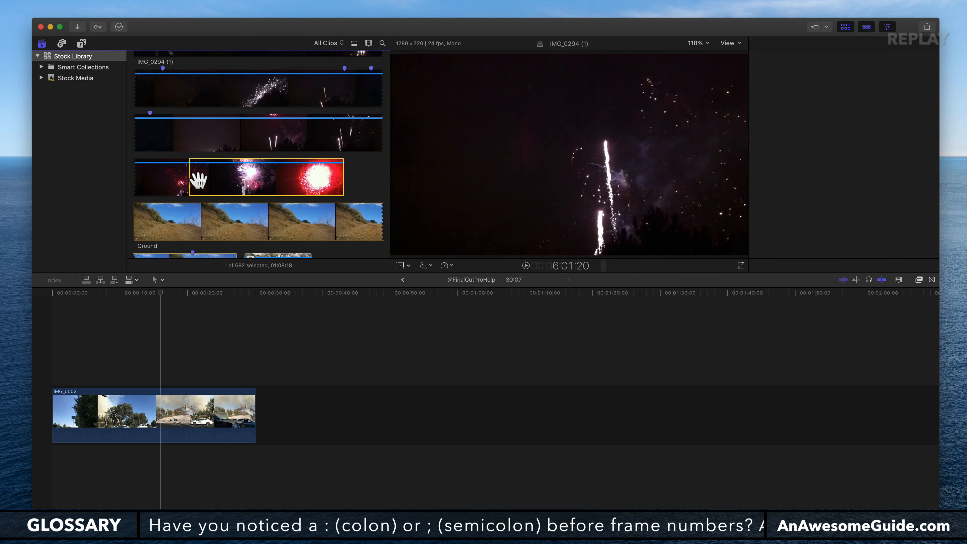
pyautogui.press('o')
pyautogui.moveTo(198, 180); pyautogui.dragTo(275, 421)
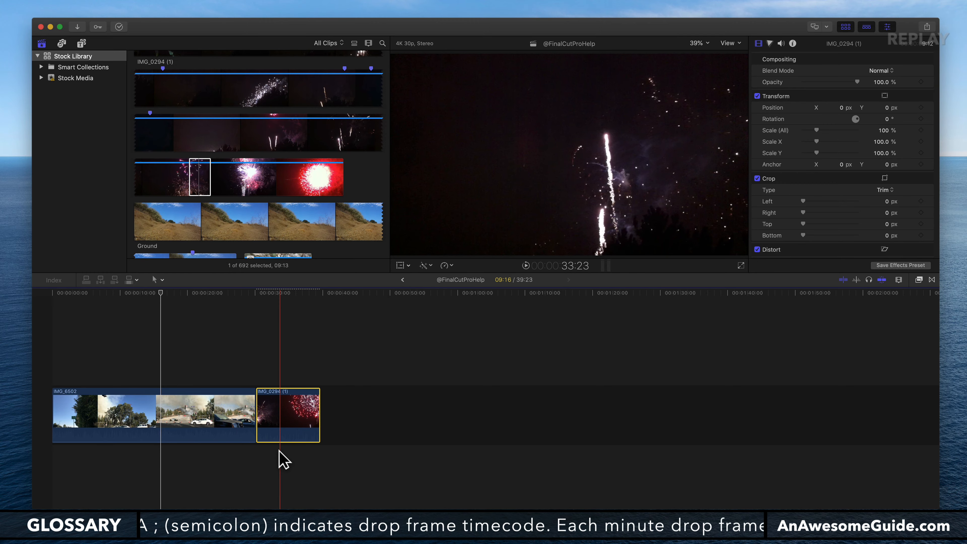
pyautogui.hotkey('shift', 'z')
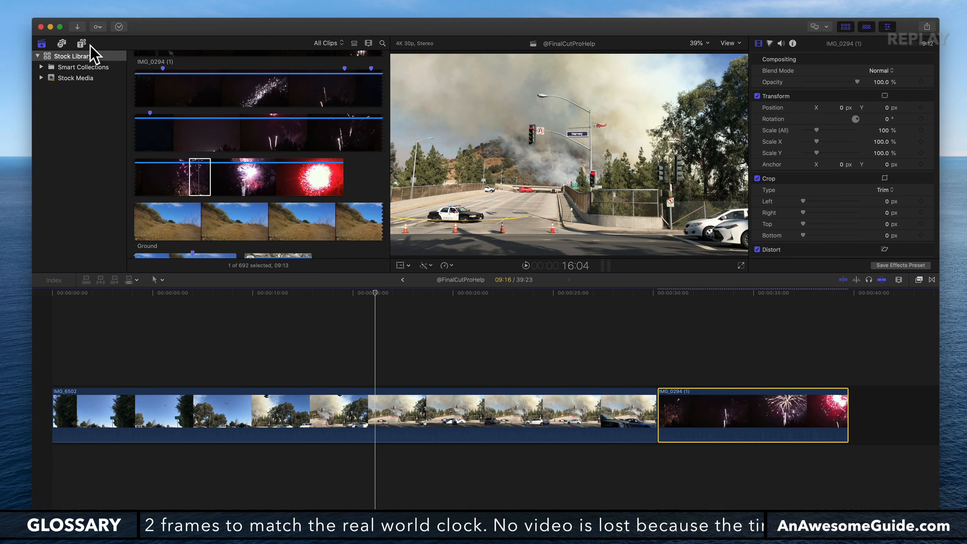
# Connect the Adjustment Layer title at about 25 seconds so it spans the cut between the two clips, and hide the browser
pyautogui.click(81, 42)
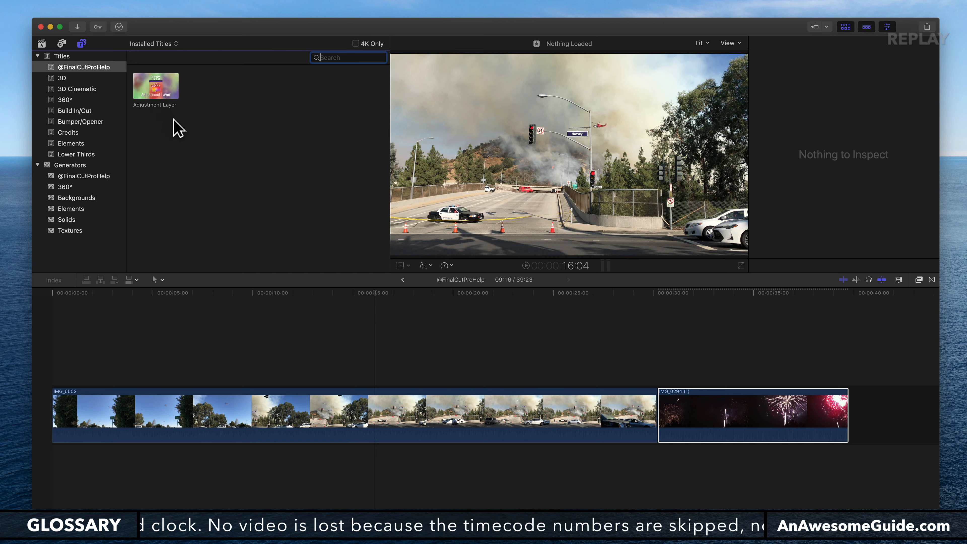
pyautogui.moveTo(148, 84); pyautogui.dragTo(570, 369)
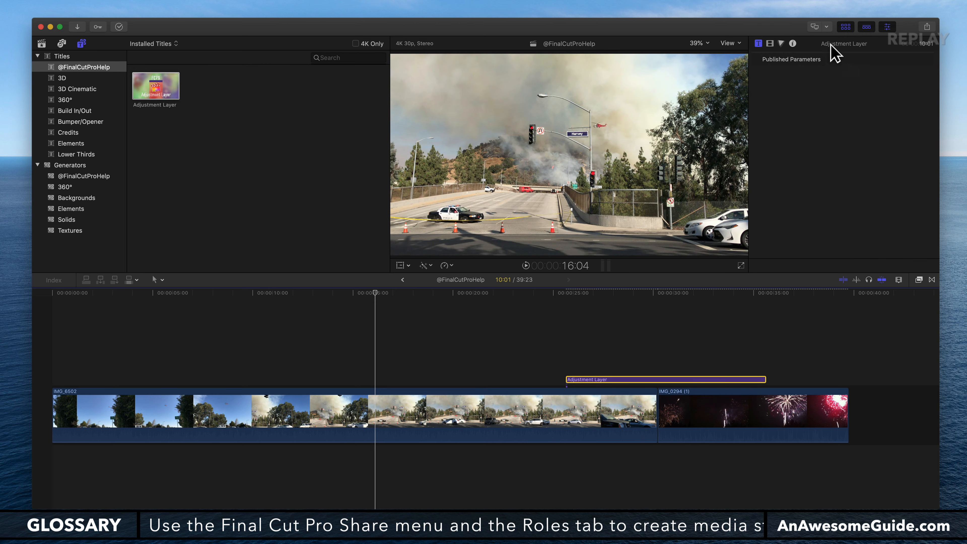
pyautogui.click(842, 28)
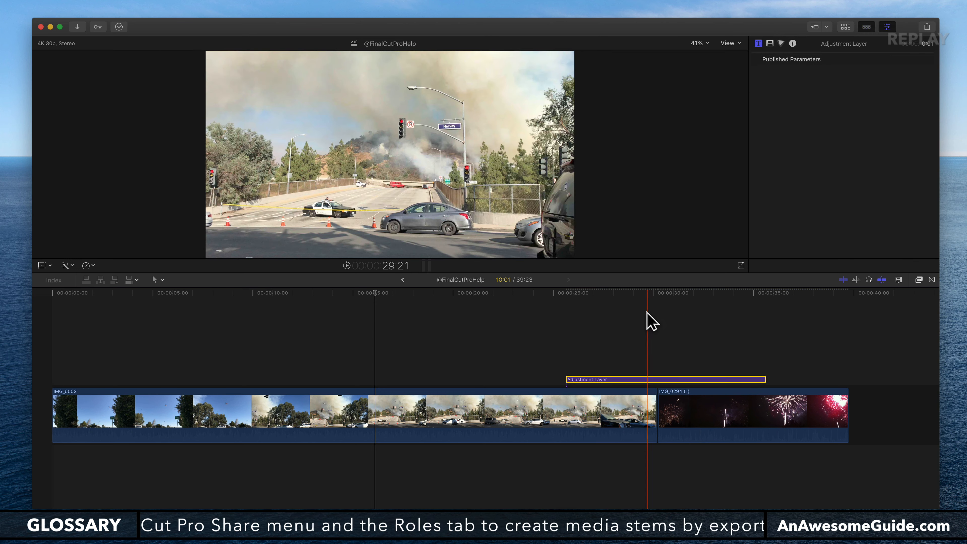
# Examine the cut between IMG_6502 and IMG_0294 (1) up close and play across it
pyautogui.press('super+equal')
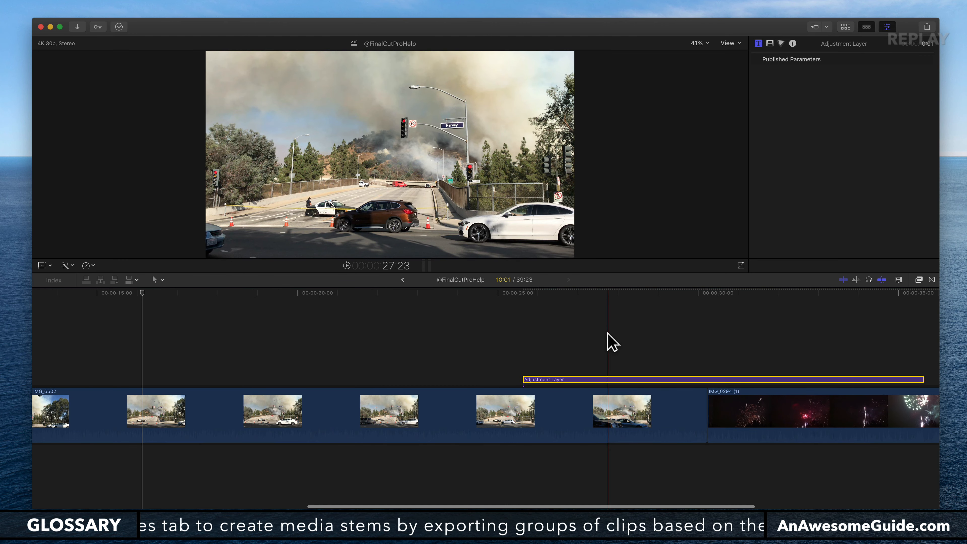
pyautogui.press('super+equal')
pyautogui.hscroll(10, 610, 341)
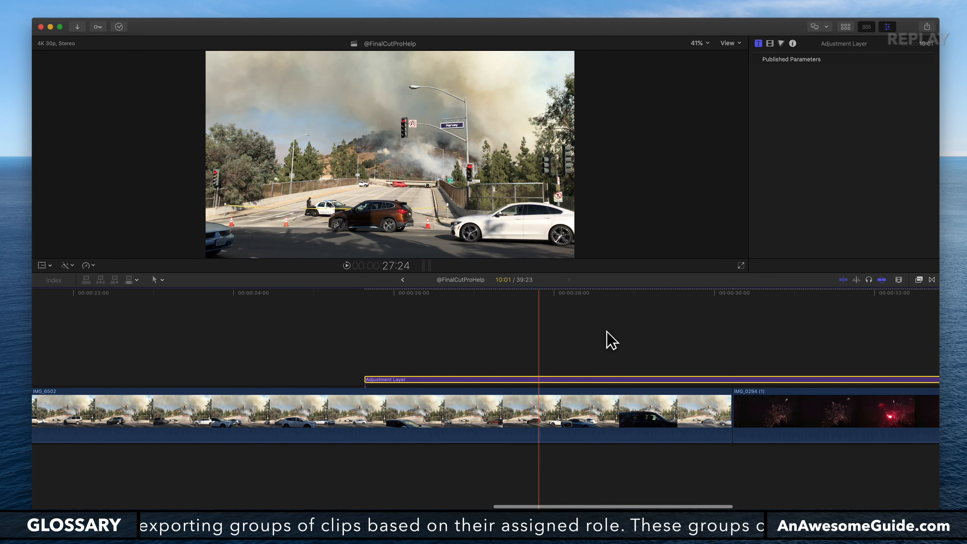
pyautogui.hscroll(-6, 611, 341)
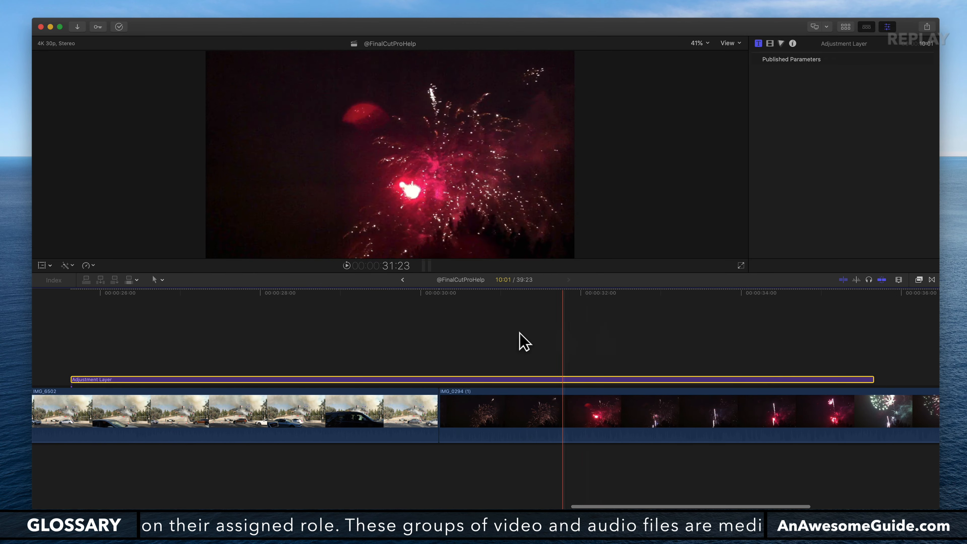
pyautogui.press('space')
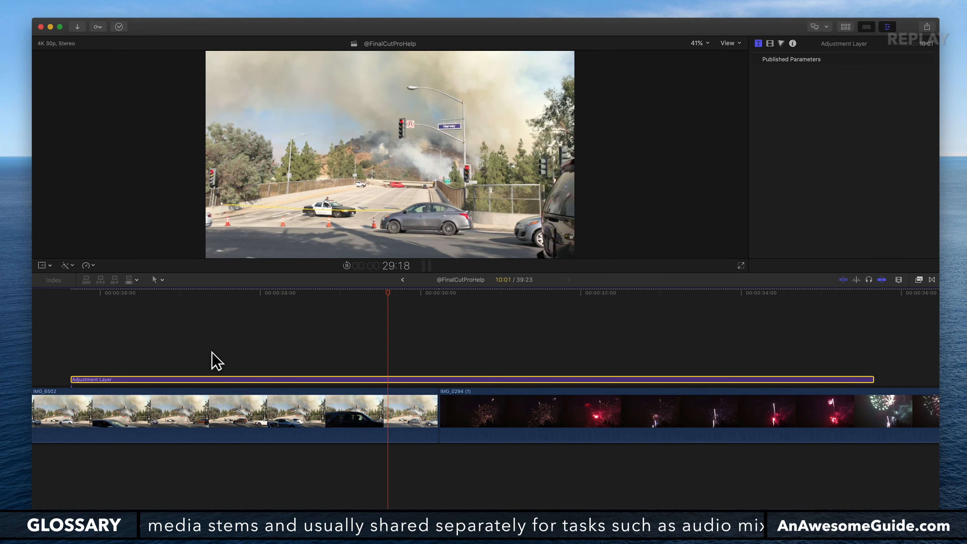
pyautogui.press('space')
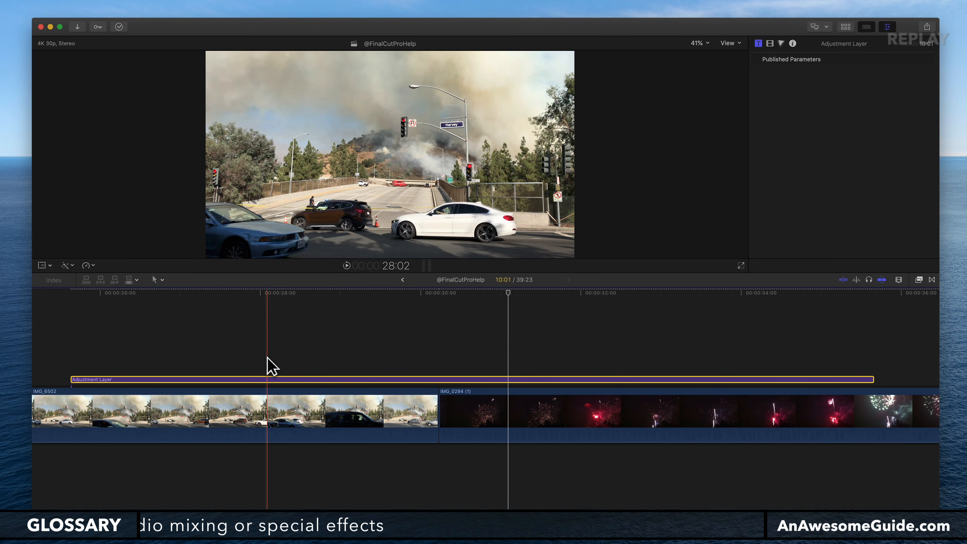
# Trim both ends of the Adjustment Layer to leave about 2 seconds around the cut, and select it
pyautogui.moveTo(71, 379); pyautogui.dragTo(352, 379)
pyautogui.moveTo(871, 381); pyautogui.dragTo(533, 382)
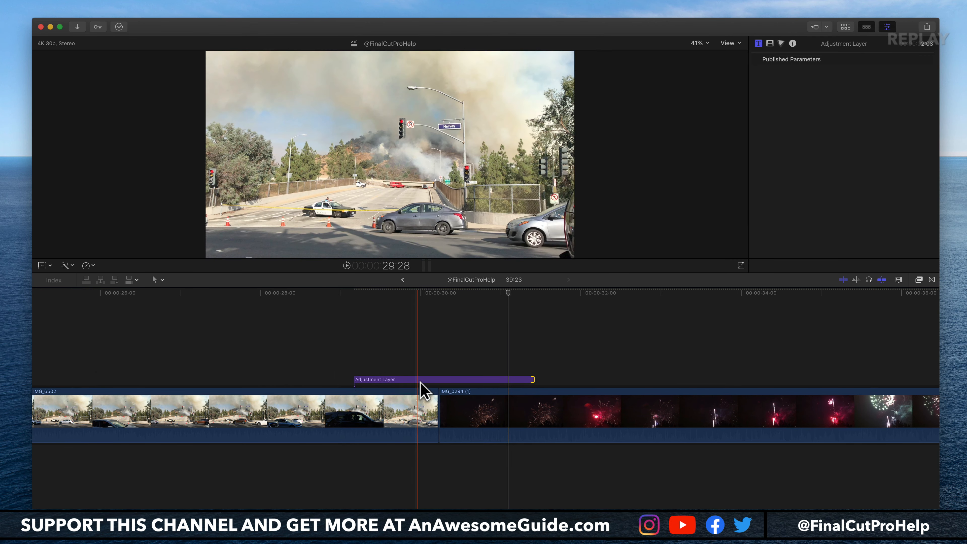
pyautogui.click(427, 381)
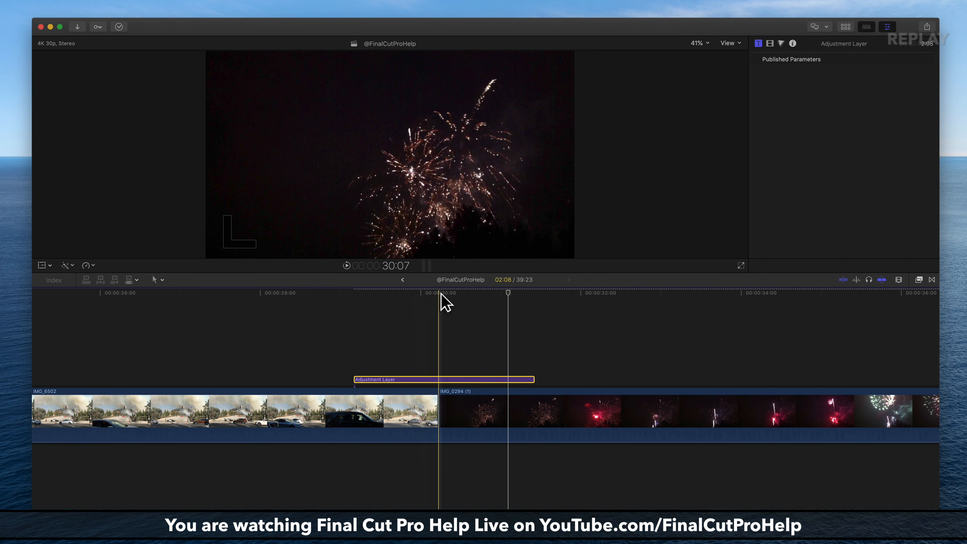
# Park the playhead just before the cut at 30:02 and show the Adjustment Layer's video properties
pyautogui.click(428, 293)
pyautogui.moveTo(426, 293)
pyautogui.mouseDown()
pyautogui.moveTo(438, 295)
pyautogui.moveTo(425, 298)
pyautogui.mouseUp()
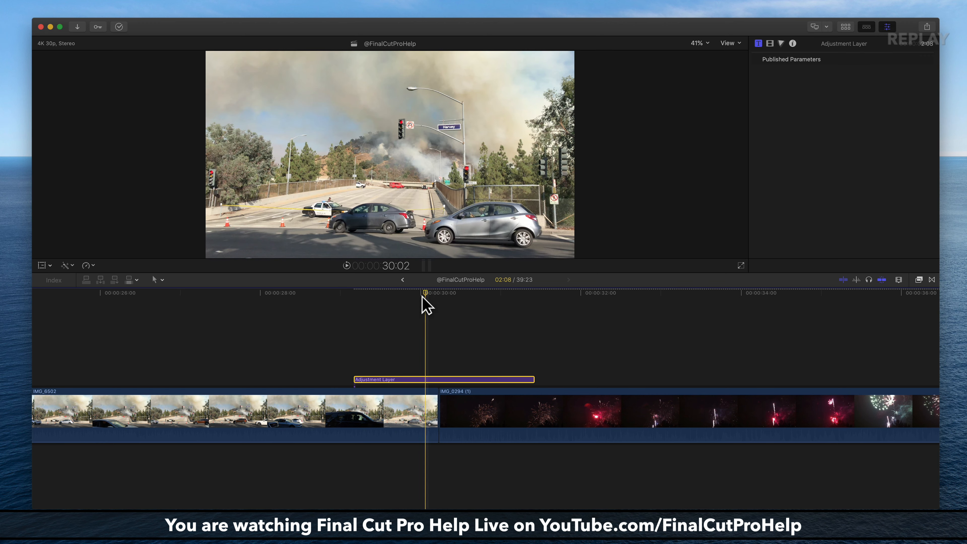
pyautogui.click(769, 47)
pyautogui.click(769, 43)
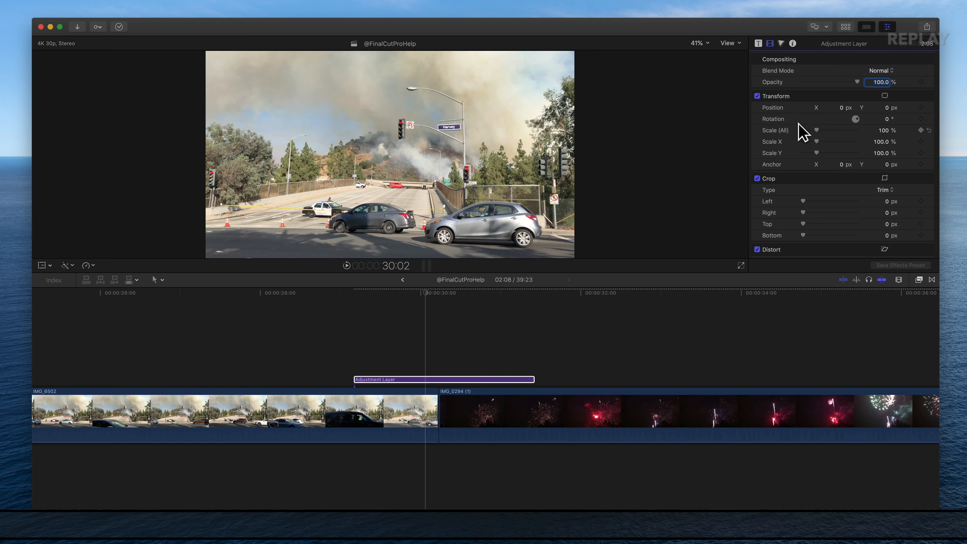
# Try scaling the Adjustment Layer to 316% and to 56% around the cut, and undo both scale changes
pyautogui.moveTo(817, 130); pyautogui.dragTo(846, 130)
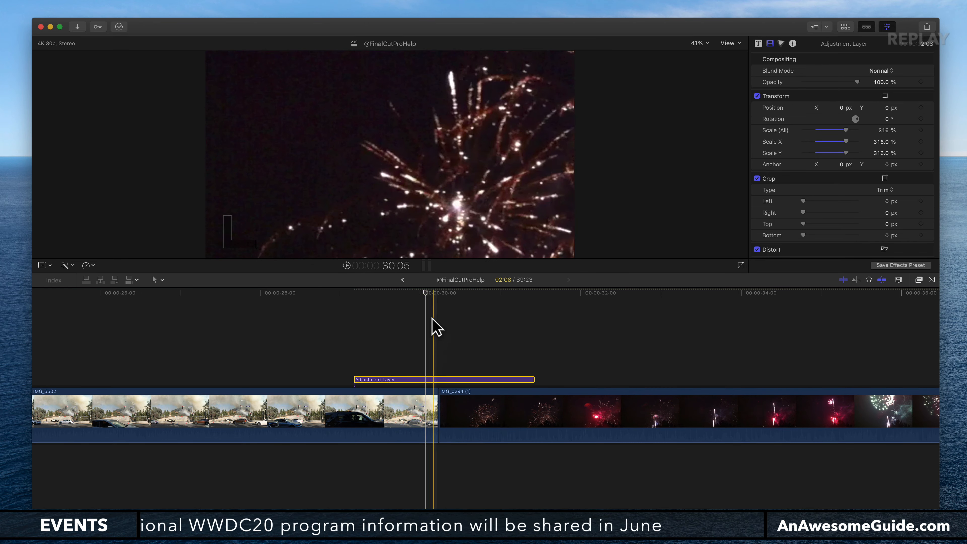
pyautogui.moveTo(426, 292); pyautogui.dragTo(438, 294)
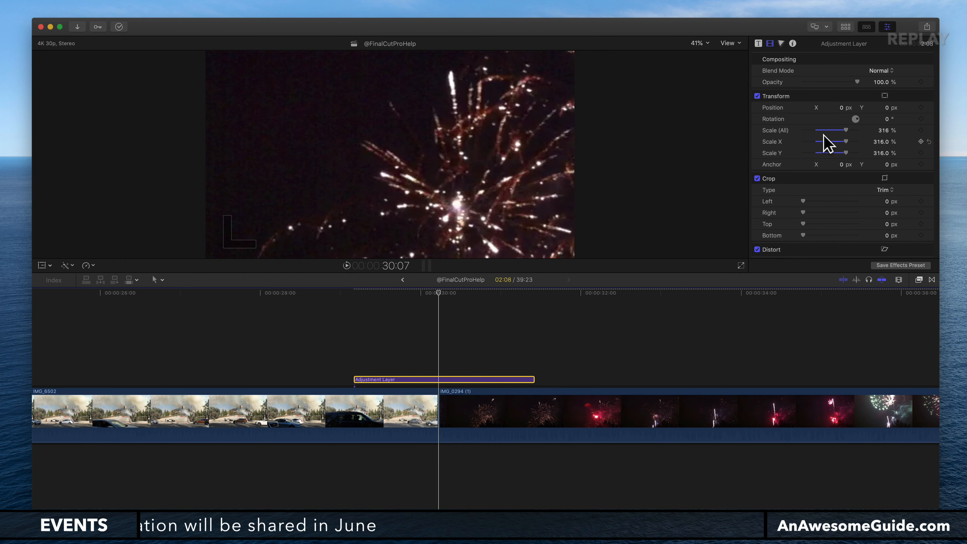
pyautogui.moveTo(843, 129); pyautogui.dragTo(810, 130)
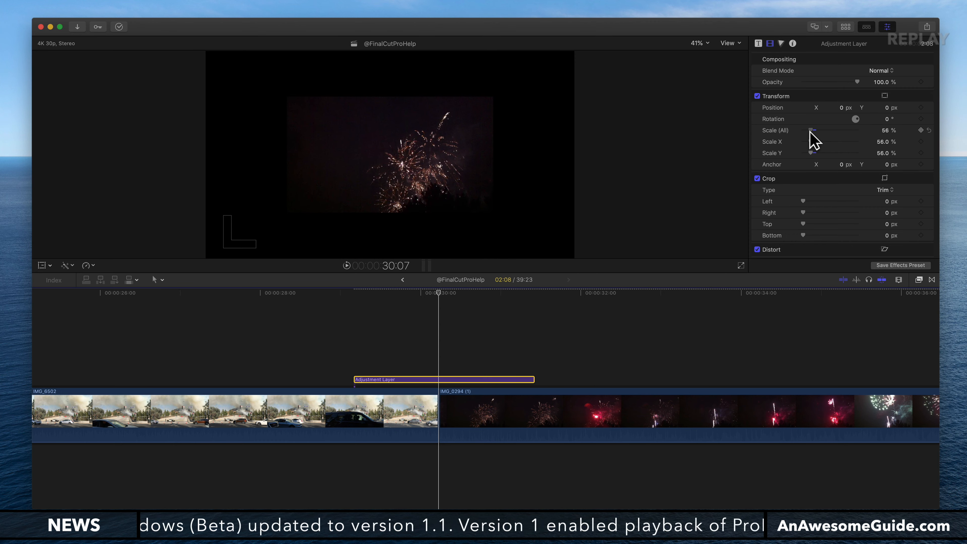
pyautogui.press('super+z')
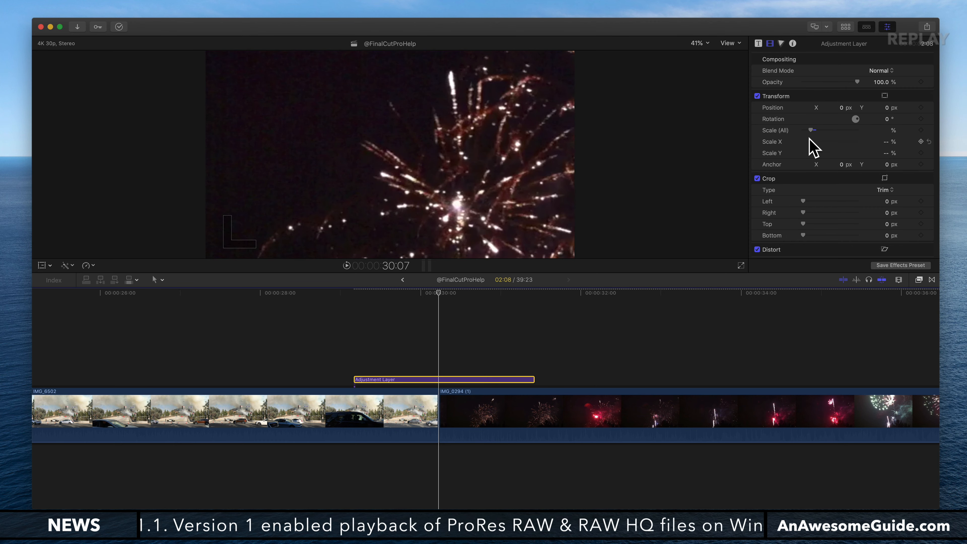
pyautogui.press('super+z')
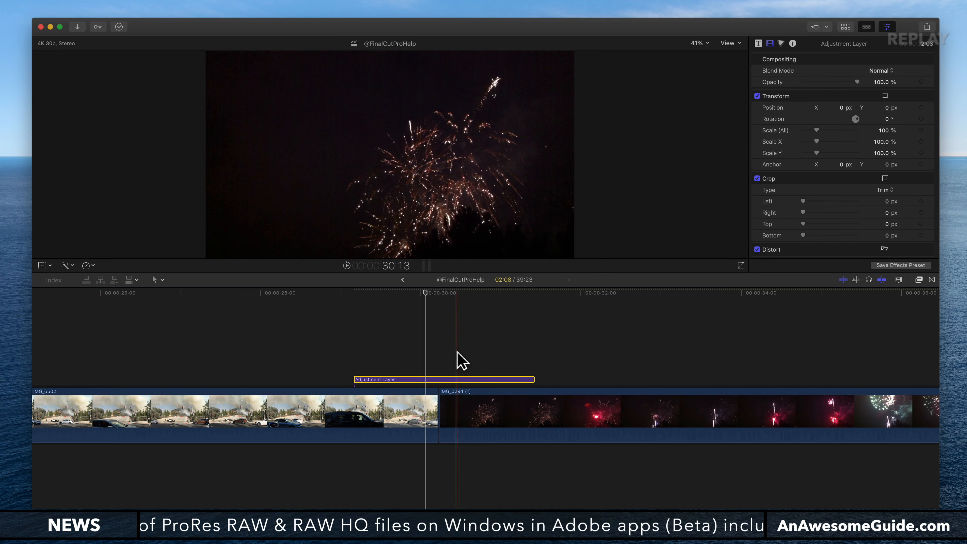
# Keyframe the Adjustment Layer's scale at 100% at 29:13, near its start, and again near its end
pyautogui.moveTo(418, 296); pyautogui.dragTo(378, 300)
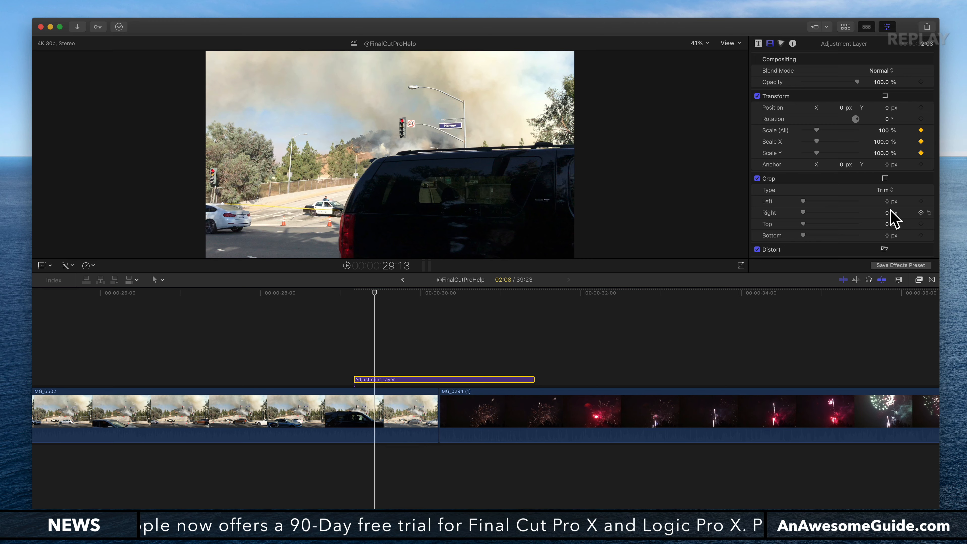
pyautogui.moveTo(377, 298); pyautogui.dragTo(514, 301)
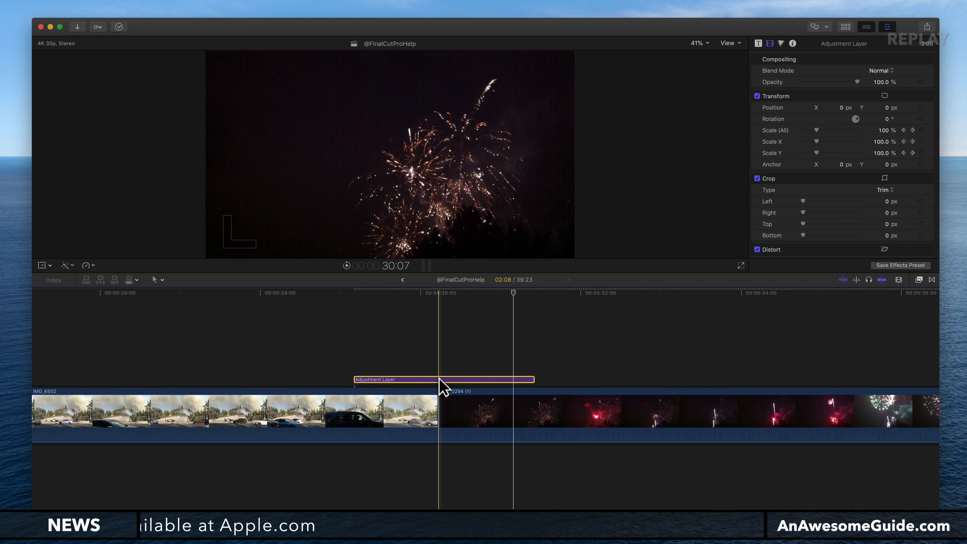
# Show the Adjustment Layer's video animation and keyframe its scale at 200% on the cut at 30:07
pyautogui.hotkey('ctrl', 'v')
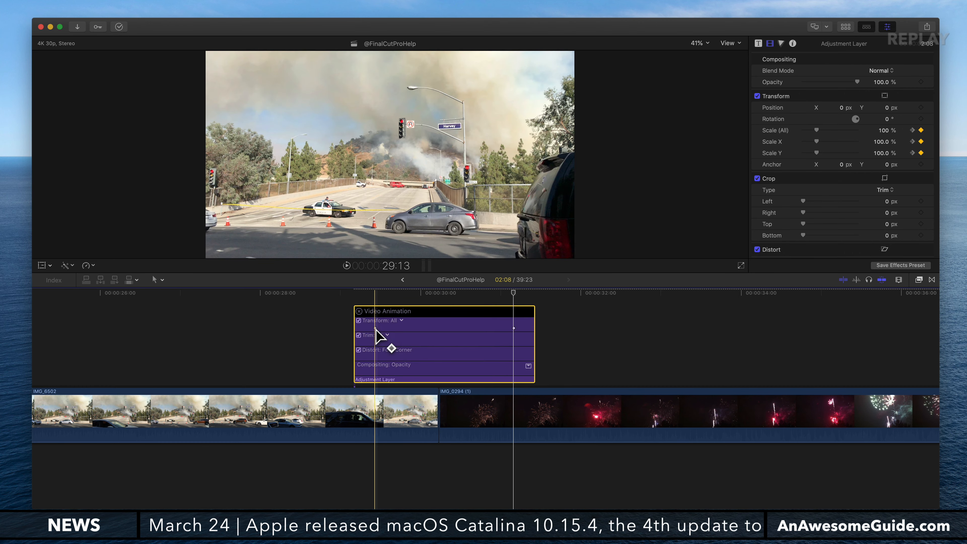
pyautogui.click(379, 292)
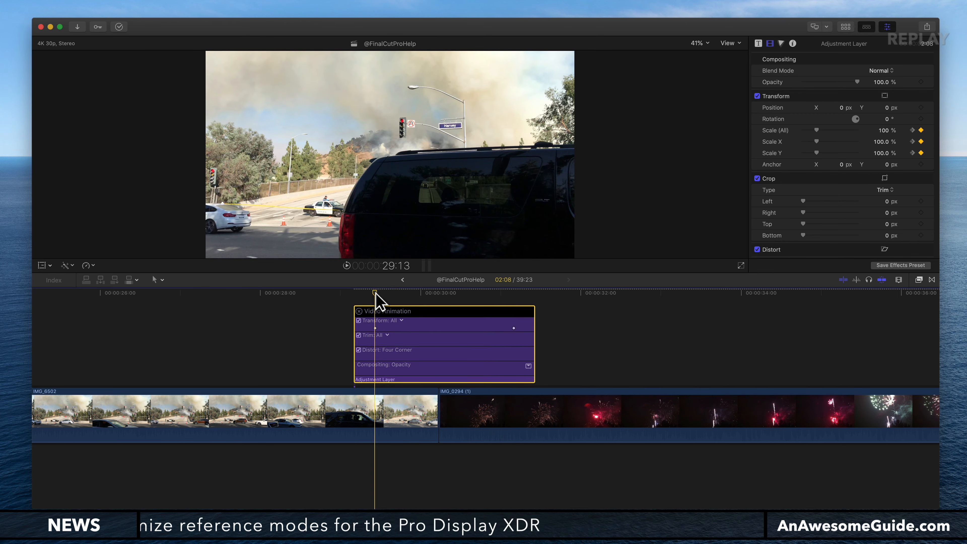
pyautogui.moveTo(375, 295); pyautogui.dragTo(436, 296)
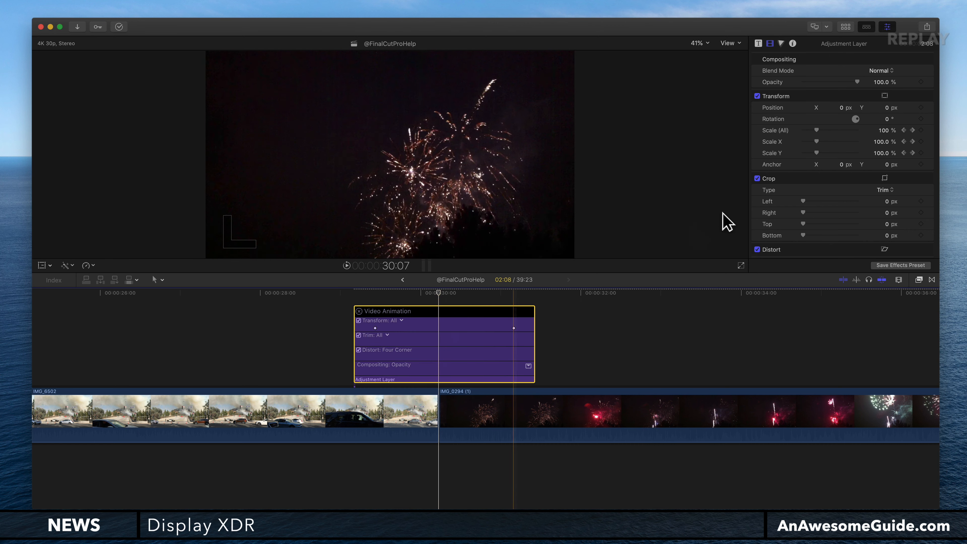
pyautogui.moveTo(817, 130); pyautogui.dragTo(831, 130)
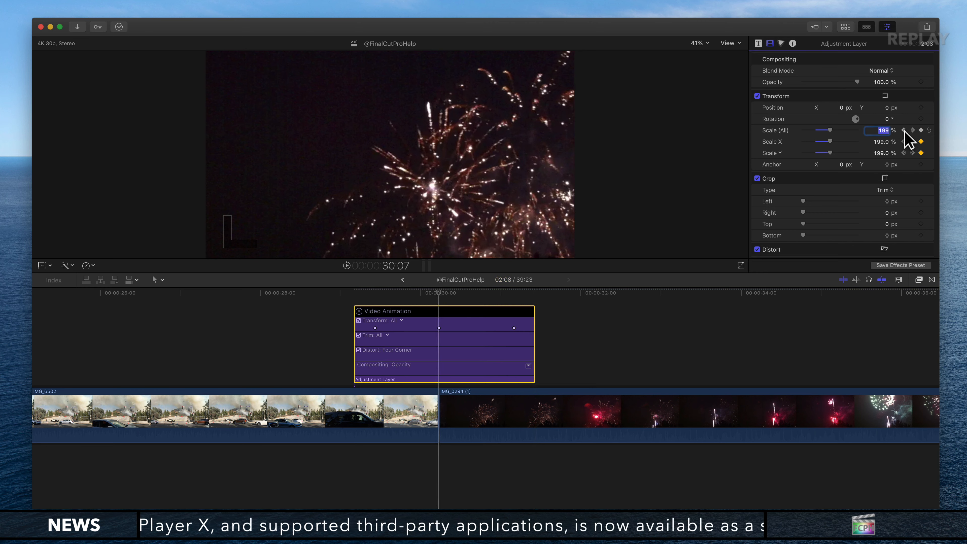
pyautogui.press('Return')
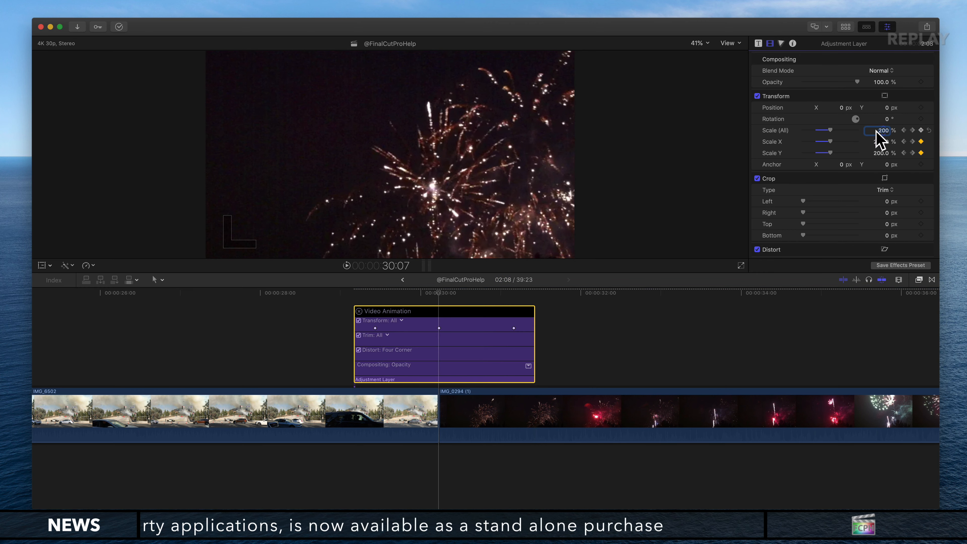
# Play the zoom transition from the start of the Adjustment Layer to check the scale animation
pyautogui.click(353, 292)
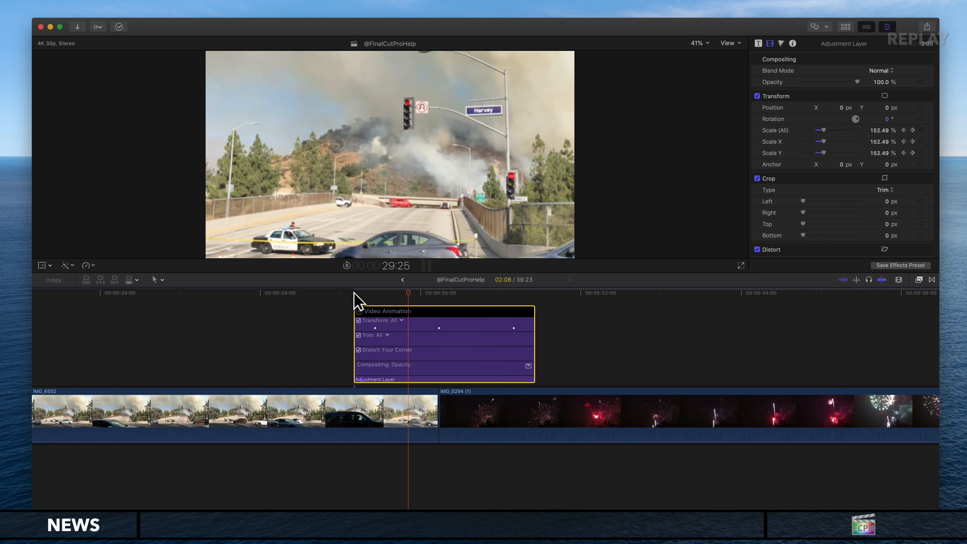
pyautogui.press('space')
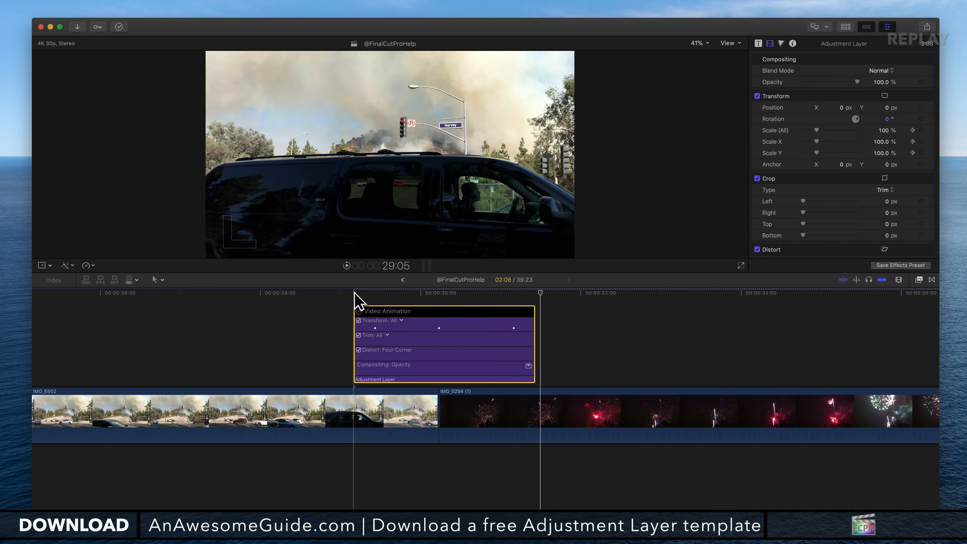
pyautogui.press('space')
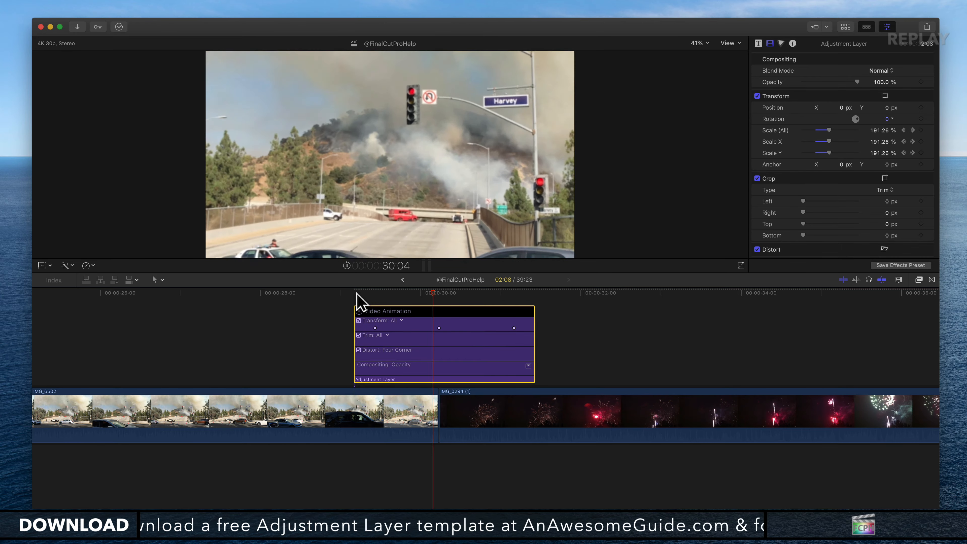
pyautogui.press('space')
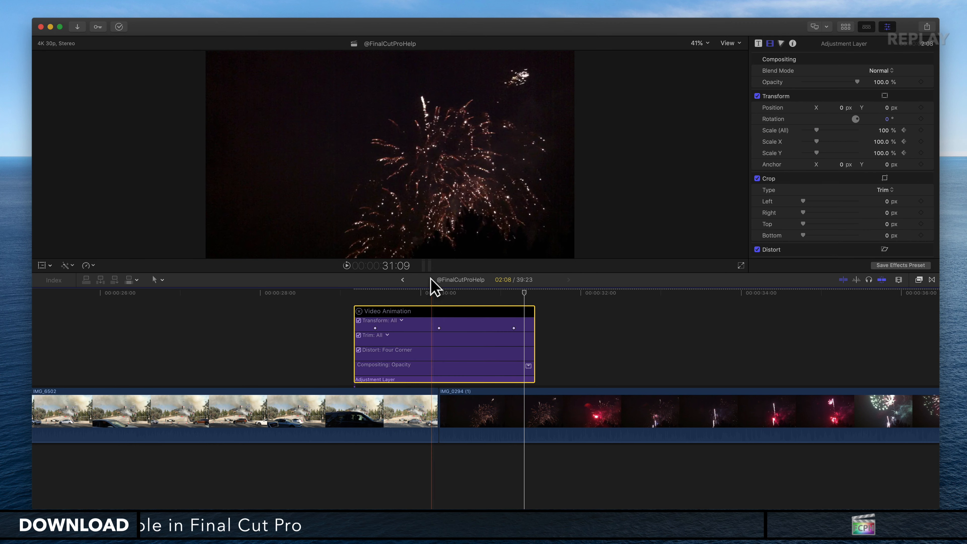
# Apply the Gaussian blur effect from the Blur category to the Adjustment Layer
pyautogui.click(429, 292)
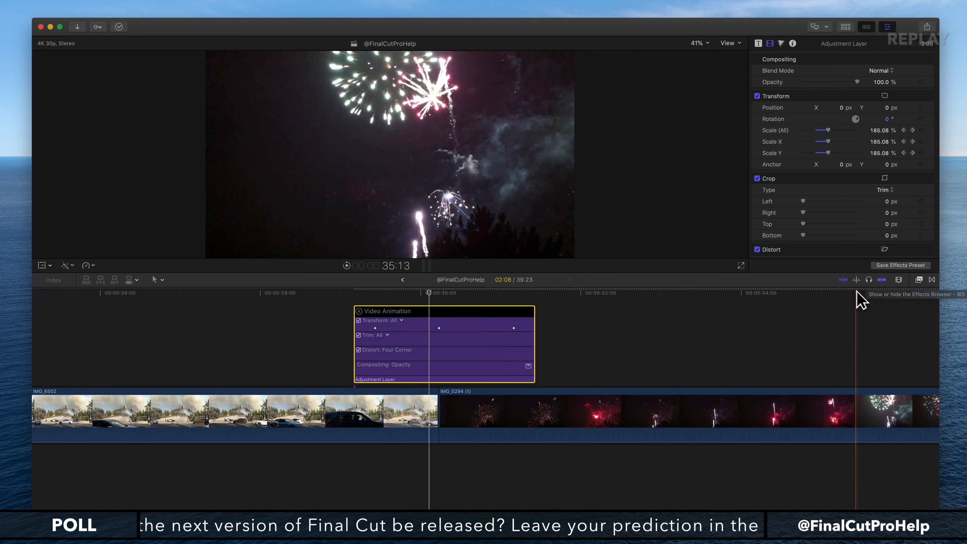
pyautogui.click(919, 282)
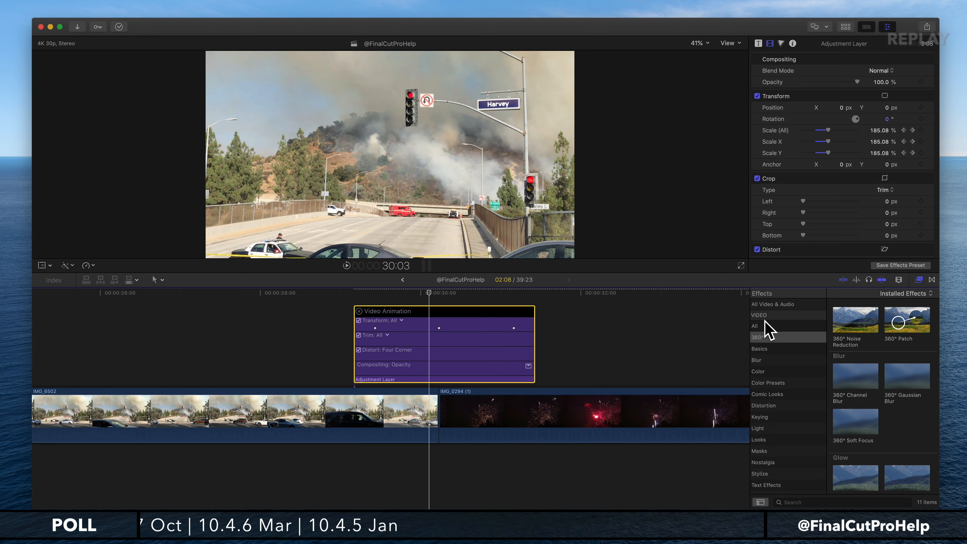
pyautogui.click(770, 360)
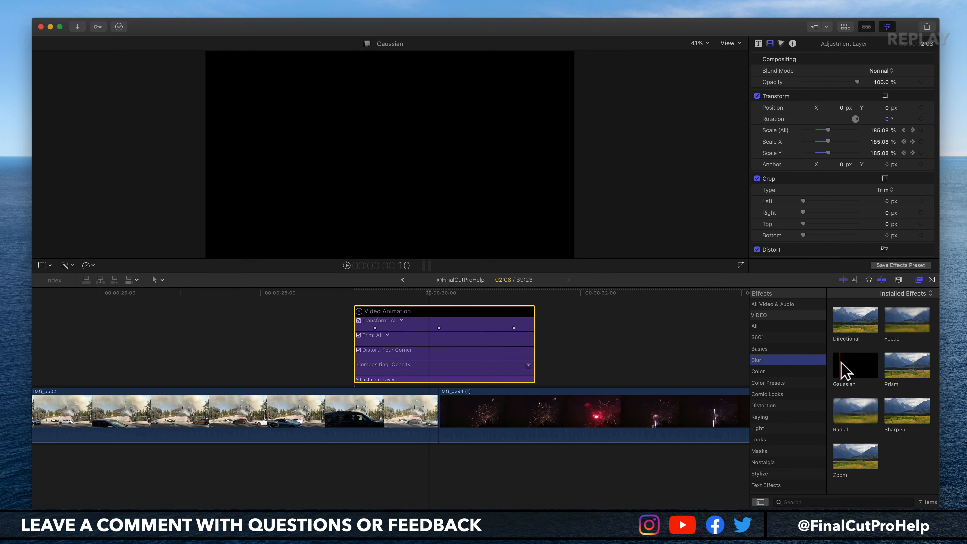
pyautogui.moveTo(869, 377); pyautogui.dragTo(419, 383)
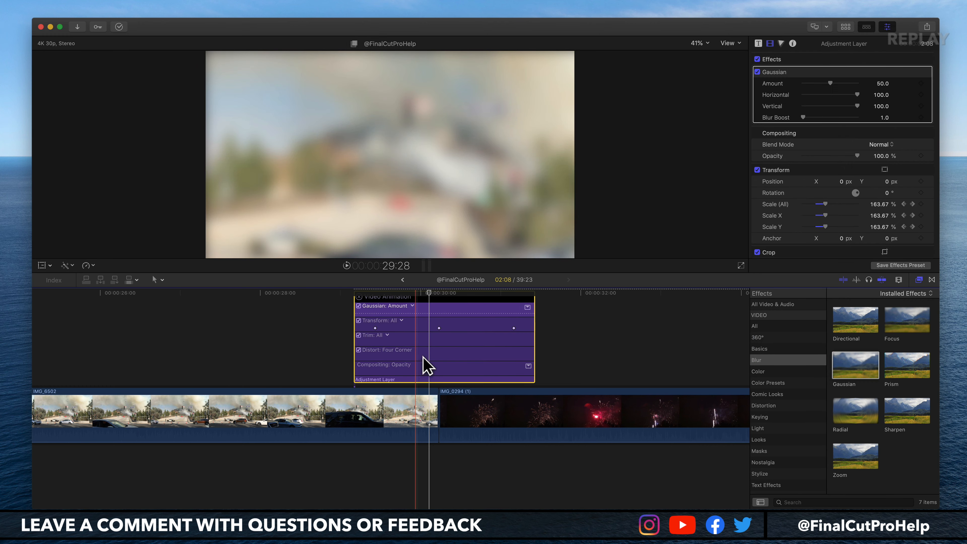
# Keyframe the Gaussian amount at 50 on the cut at 30:07 and at 0 at both 29:13 and 31:05
pyautogui.moveTo(431, 294)
pyautogui.mouseDown()
pyautogui.moveTo(369, 295)
pyautogui.moveTo(443, 293)
pyautogui.mouseUp()
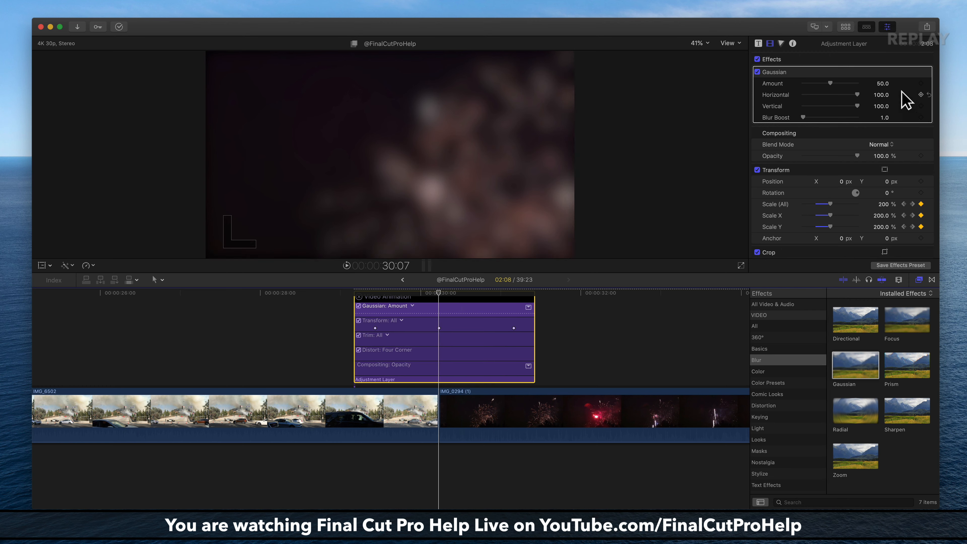
pyautogui.click(921, 83)
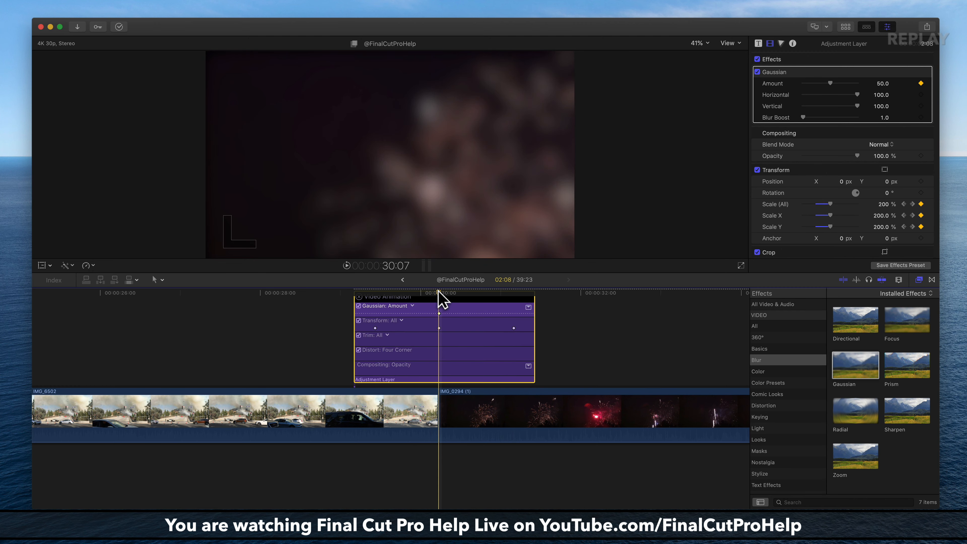
pyautogui.moveTo(441, 298); pyautogui.dragTo(373, 298)
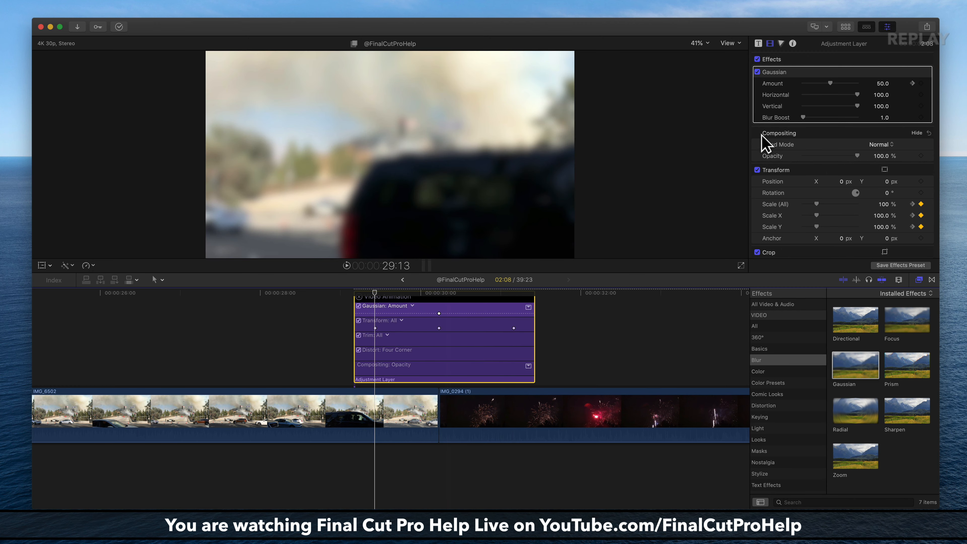
pyautogui.moveTo(882, 83); pyautogui.dragTo(882, 115)
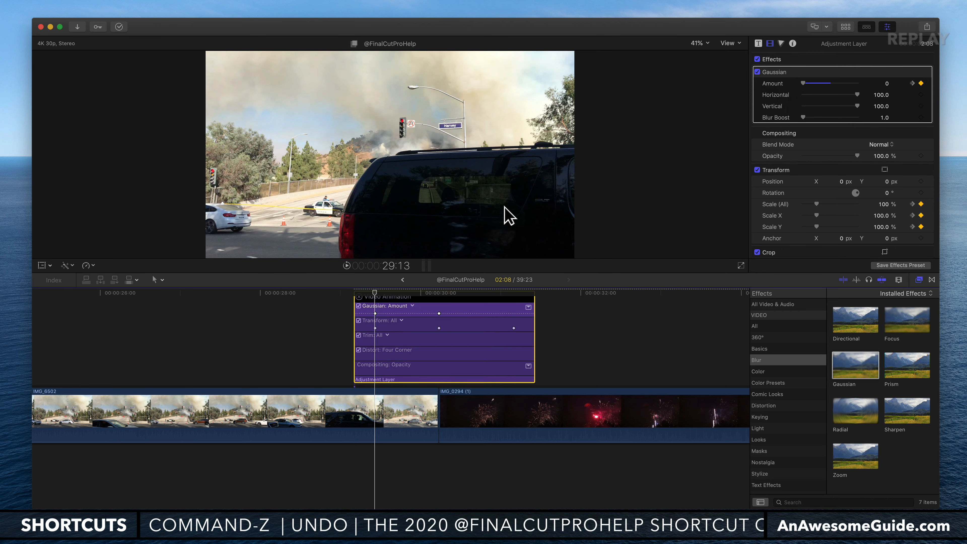
pyautogui.moveTo(376, 295); pyautogui.dragTo(514, 294)
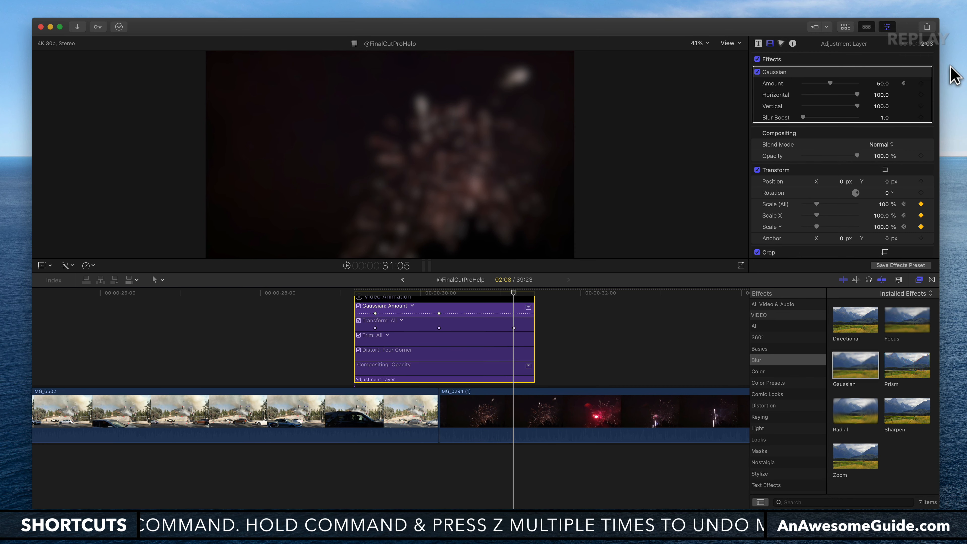
pyautogui.click(879, 83)
pyautogui.write('0')
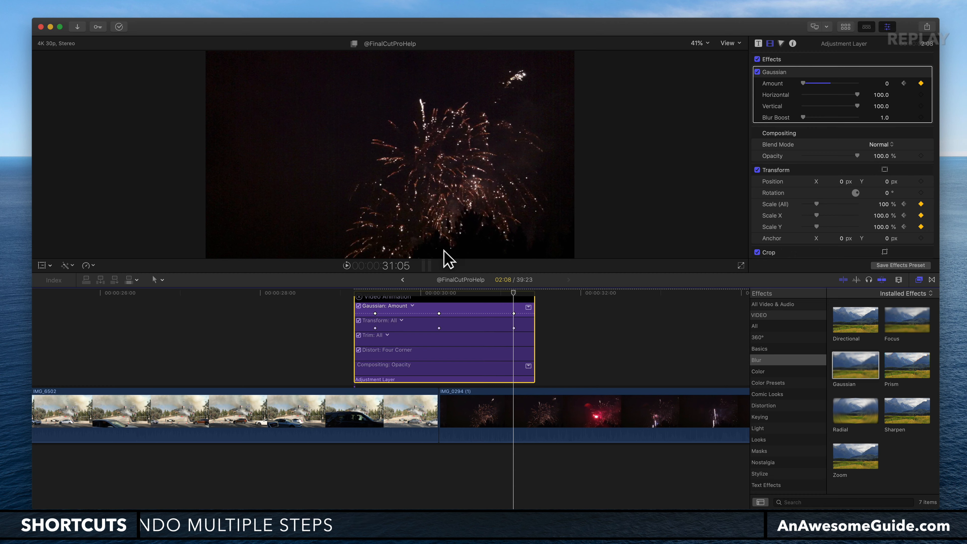
# Play the transition from the start of the Adjustment Layer to review the zoom combined with the Gaussian blur
pyautogui.click(354, 293)
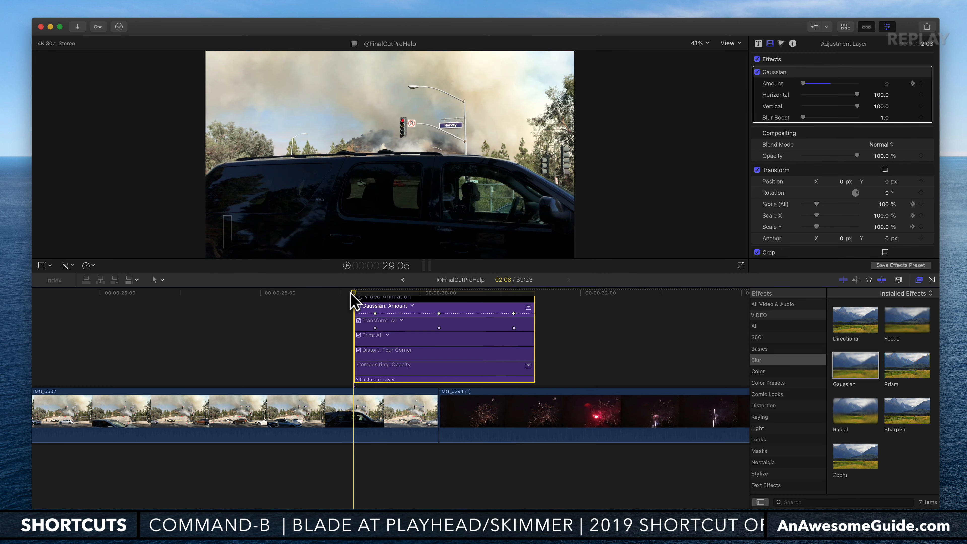
pyautogui.press('space')
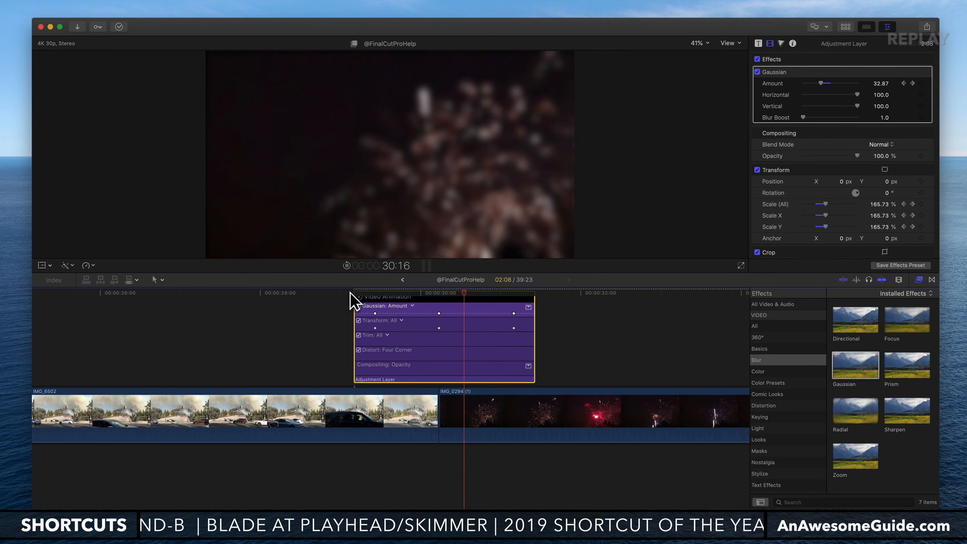
pyautogui.press('space')
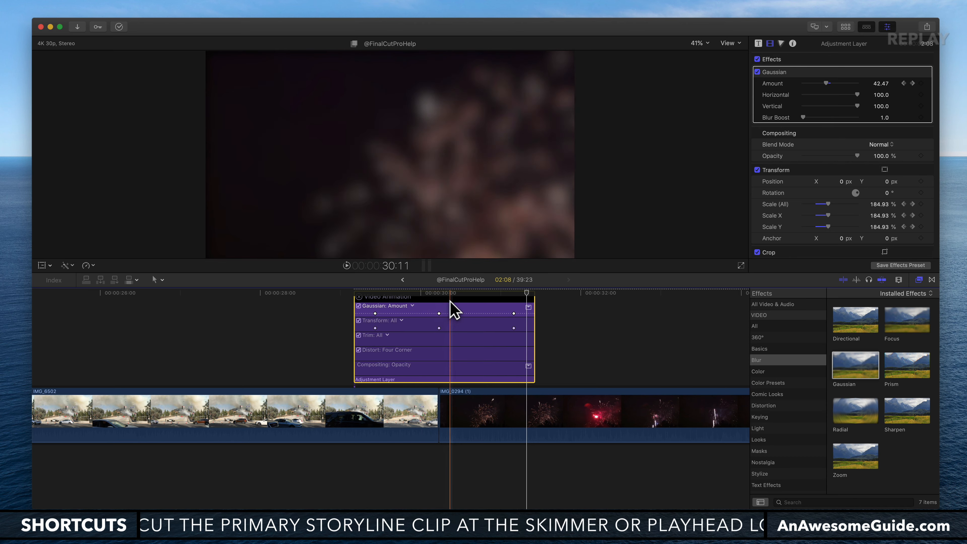
pyautogui.press('space')
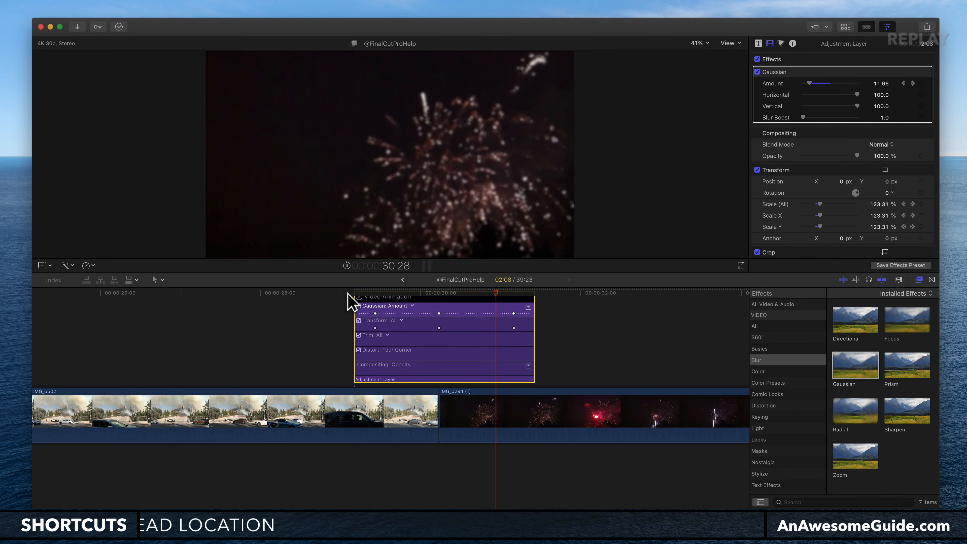
pyautogui.scroll(1, 346, 318)
pyautogui.press('space')
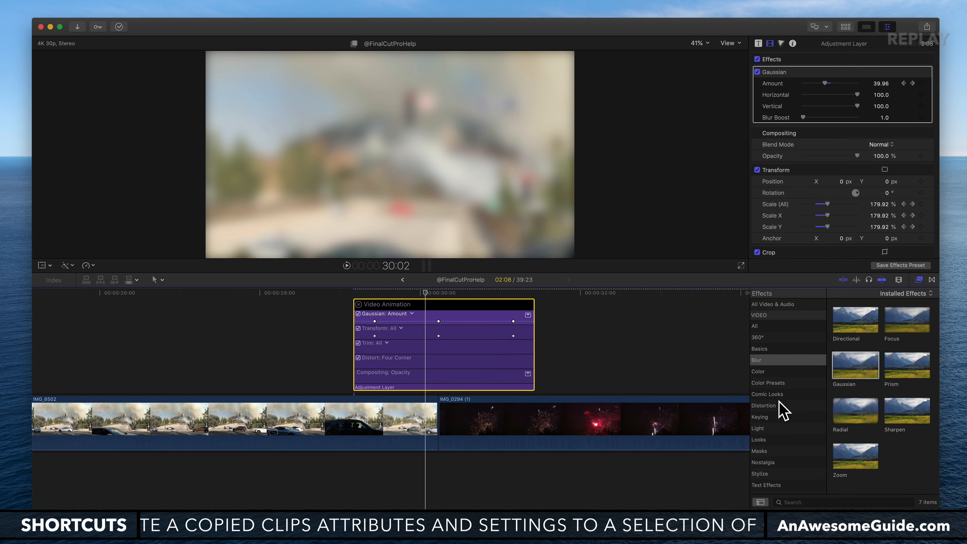
# Search all video and audio effects for "bloo" and apply Bloom to the Adjustment Layer
pyautogui.click(771, 304)
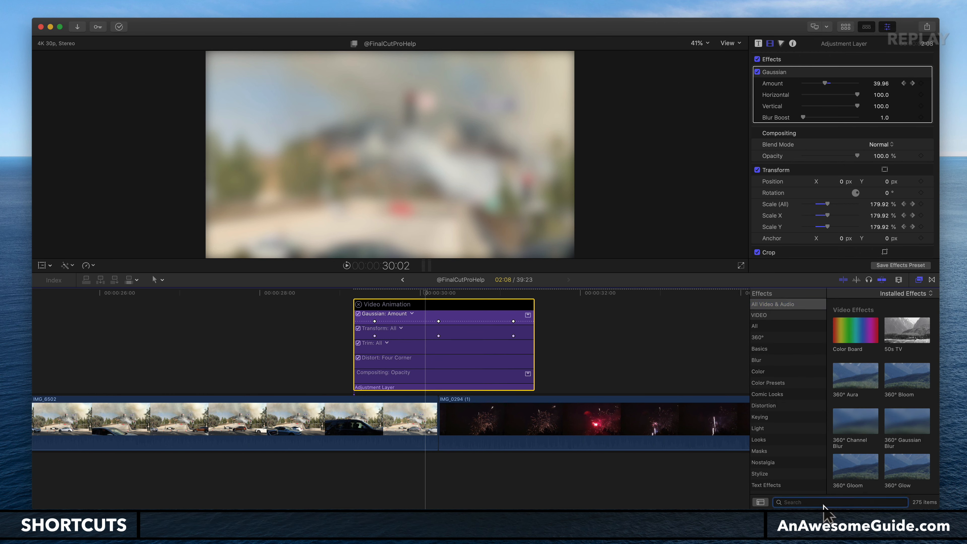
pyautogui.write('bloo')
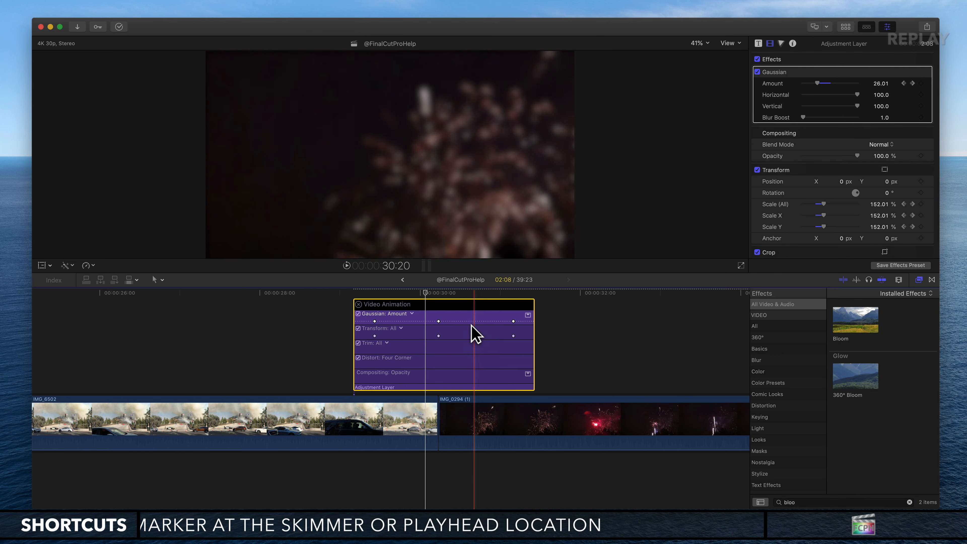
pyautogui.moveTo(859, 335); pyautogui.dragTo(417, 389)
# Keyframe the Bloom amount at 9.31 on the cut at 30:07 and 0 at 29:13, and add another amount keyframe at 31:05
pyautogui.moveTo(424, 297); pyautogui.dragTo(382, 291)
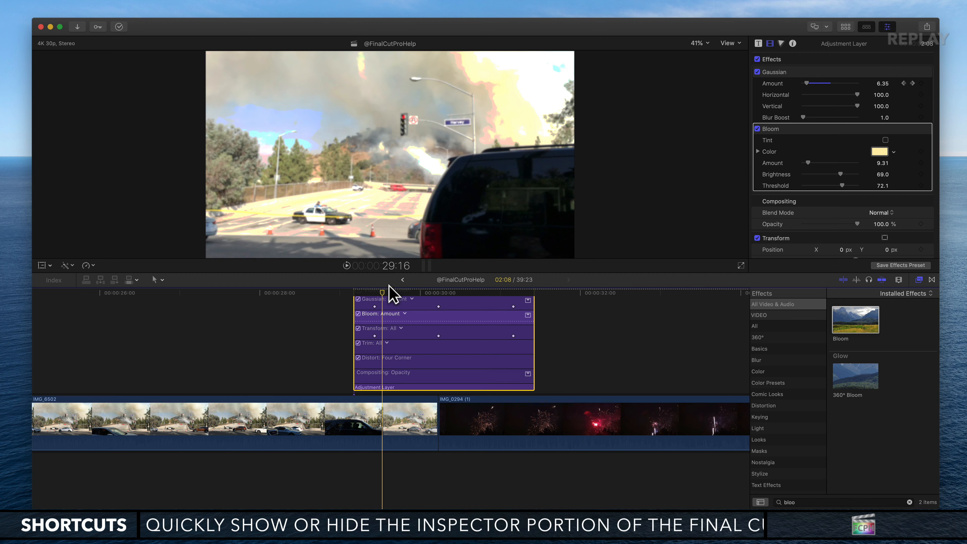
pyautogui.moveTo(384, 294); pyautogui.dragTo(438, 296)
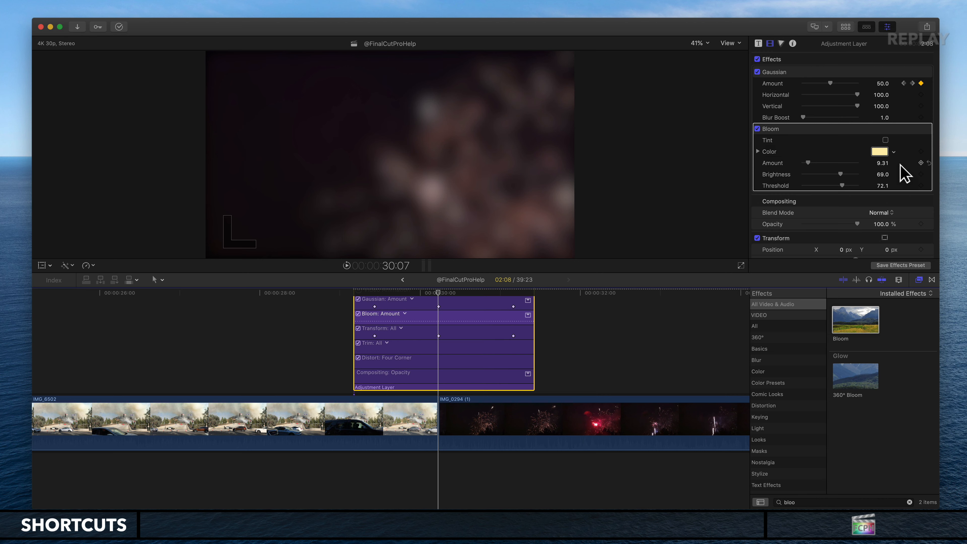
pyautogui.click(920, 163)
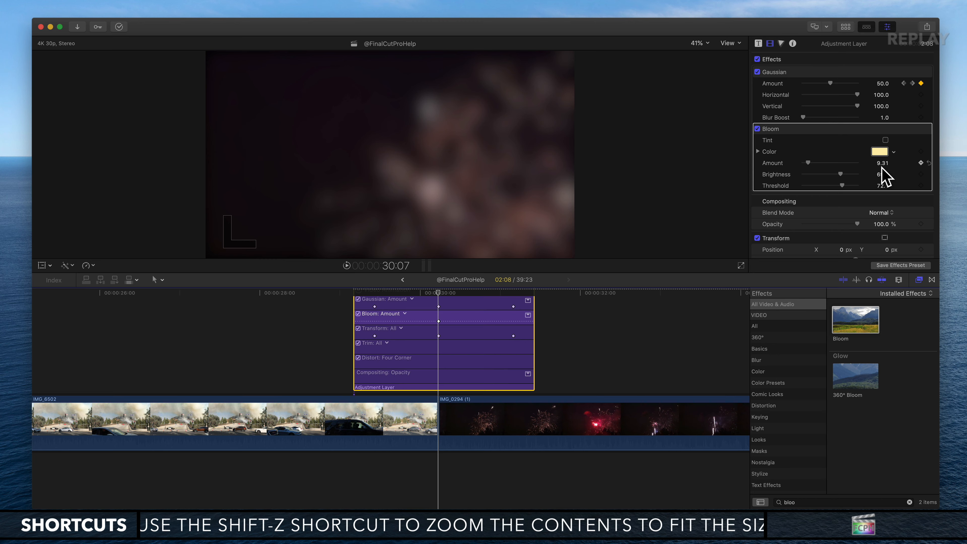
pyautogui.moveTo(439, 299); pyautogui.dragTo(371, 297)
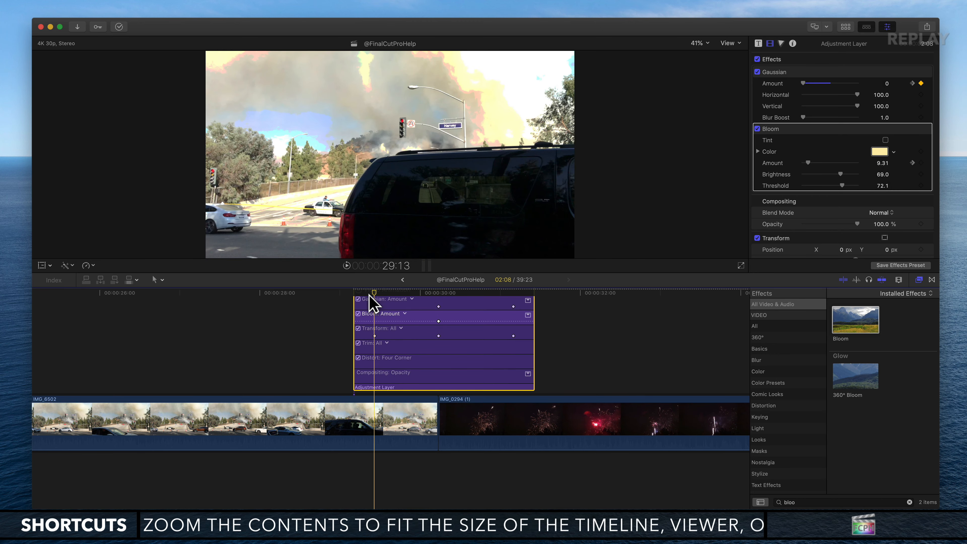
pyautogui.click(886, 163)
pyautogui.write('0')
pyautogui.press('Return')
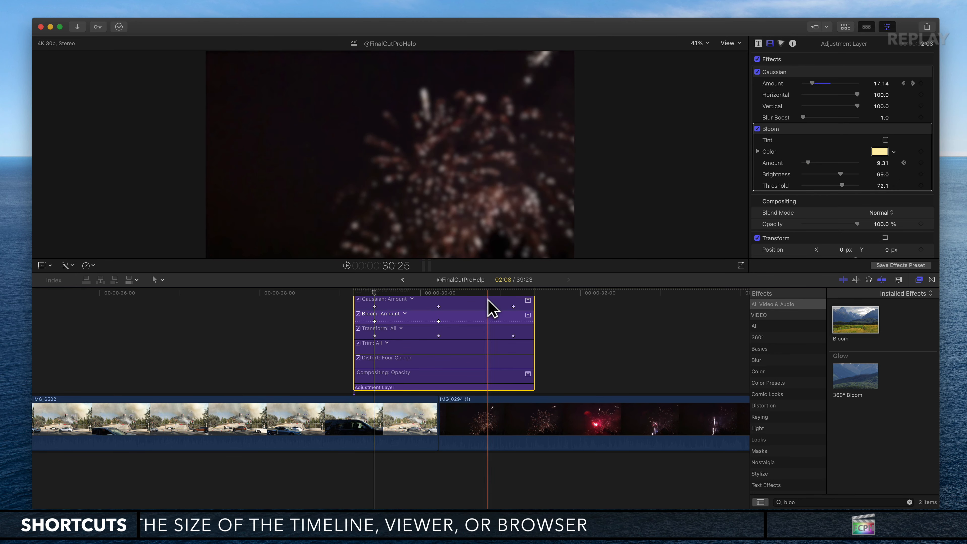
pyautogui.click(513, 303)
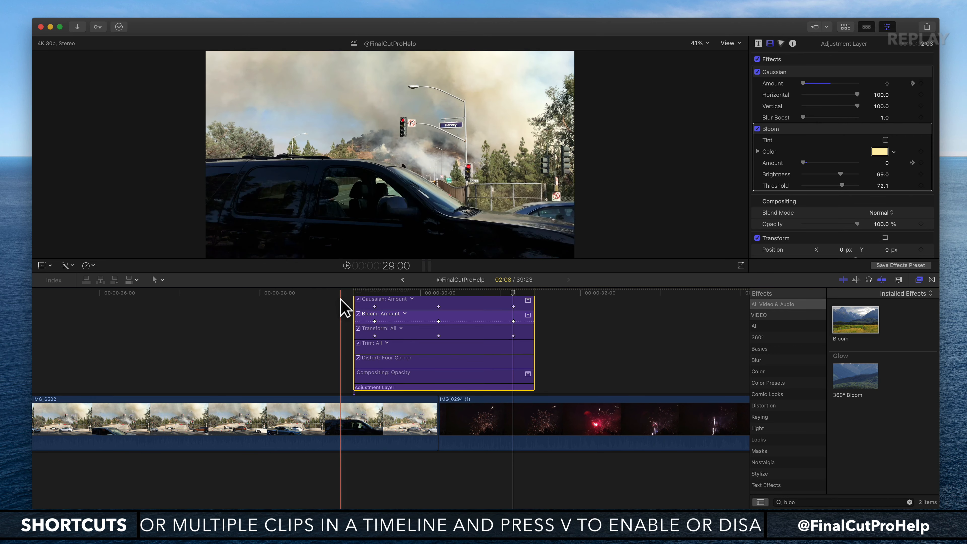
# Play the transition with the Bloom effect from just before the Adjustment Layer, and park the playhead at 29:24
pyautogui.click(346, 293)
pyautogui.scroll(1, 351, 303)
pyautogui.scroll(1, 350, 304)
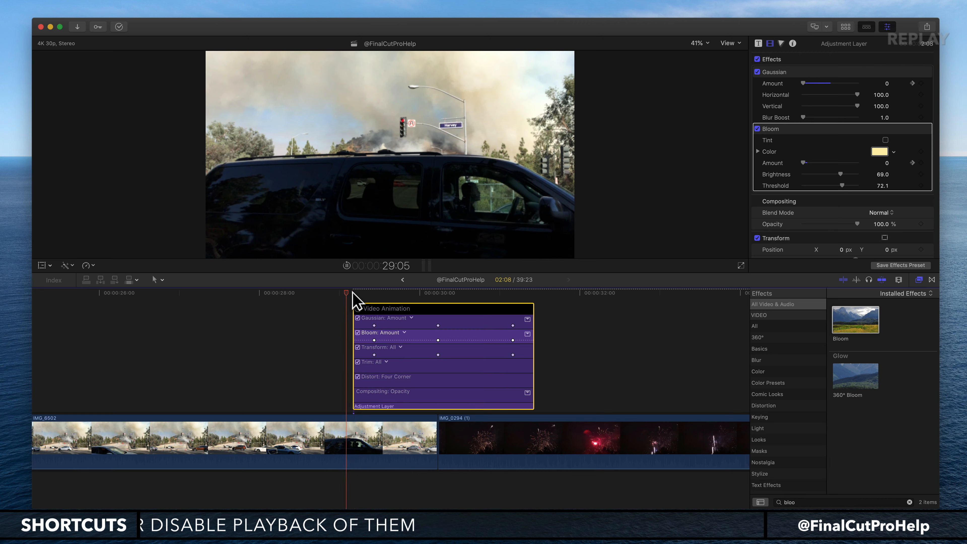
pyautogui.press('space')
pyautogui.press('space')
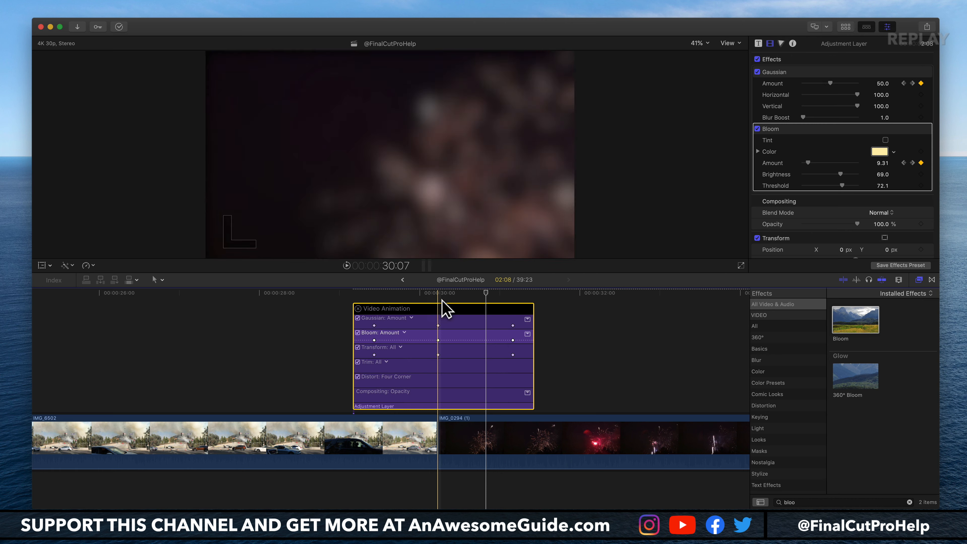
pyautogui.click(405, 295)
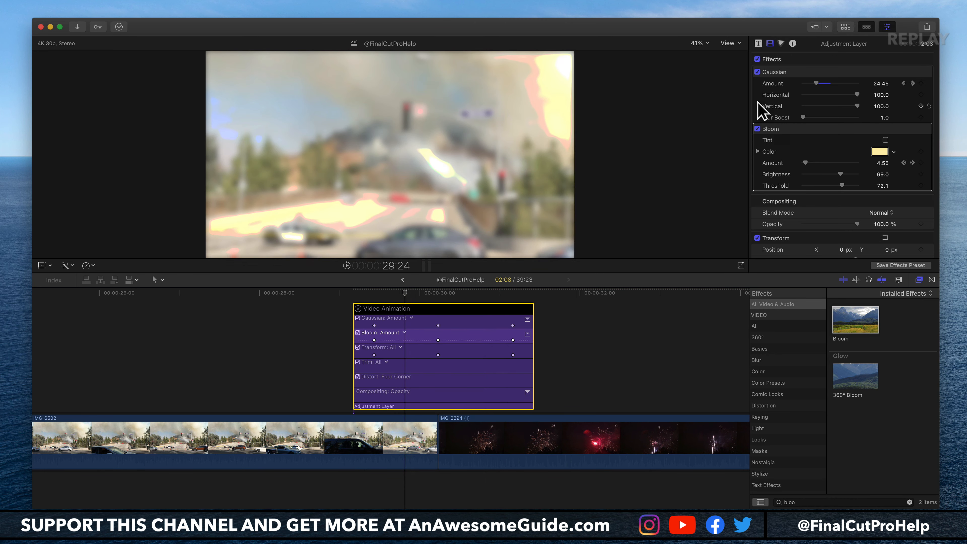
# Switch the Bloom effect off and on at 29:24 to compare the frame with and without it
pyautogui.click(757, 128)
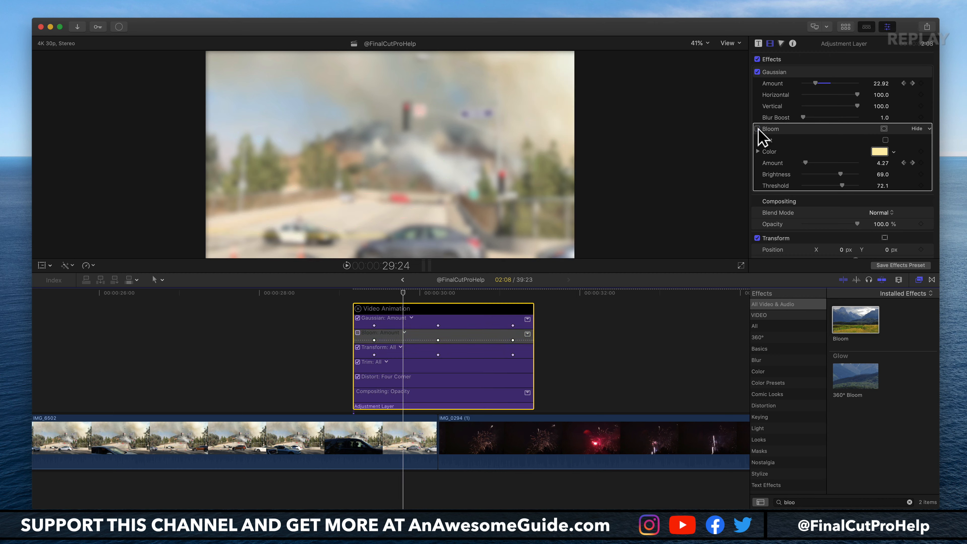
pyautogui.click(758, 129)
pyautogui.click(757, 128)
pyautogui.click(758, 128)
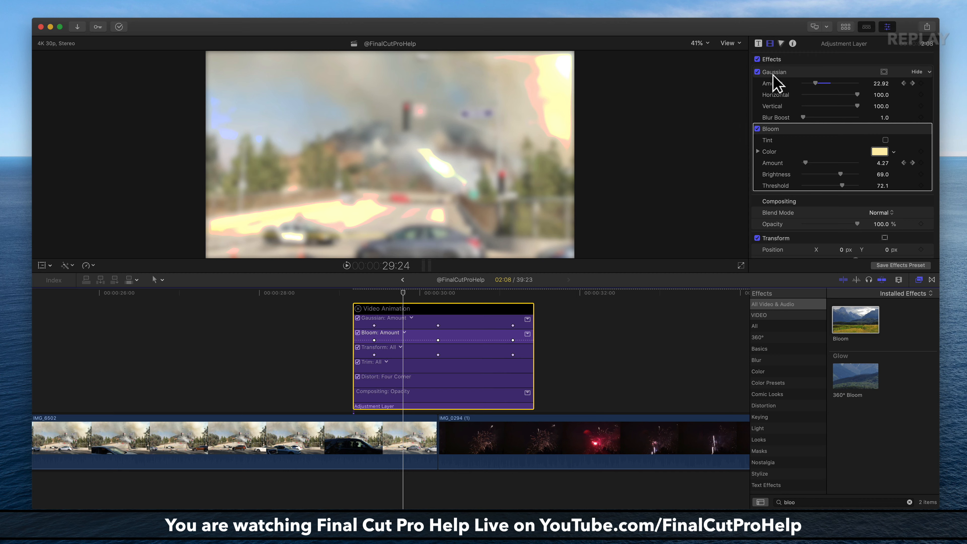
# Lower the Gaussian amount keyframe on the 30:07 cut to 16.96, and play the transition from 29:00
pyautogui.click(913, 83)
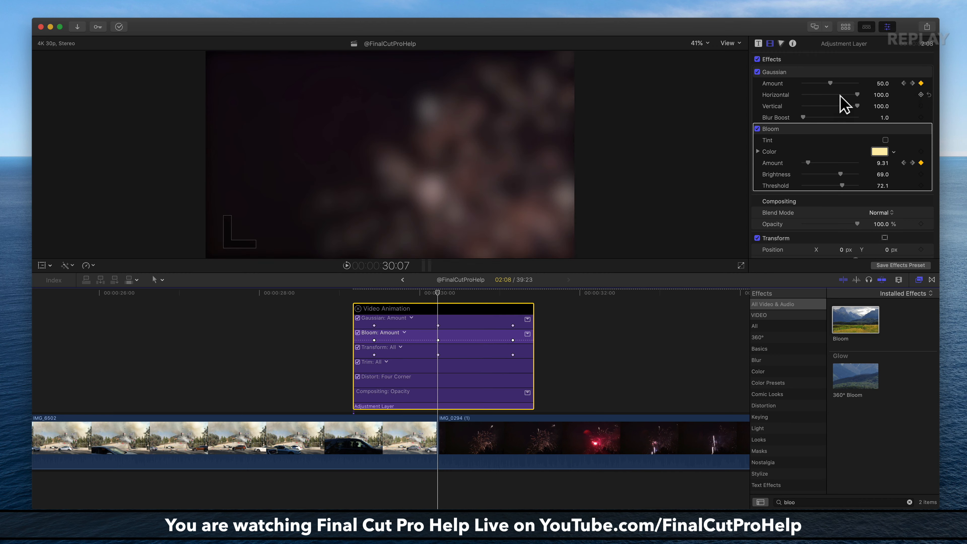
pyautogui.moveTo(831, 84); pyautogui.dragTo(811, 83)
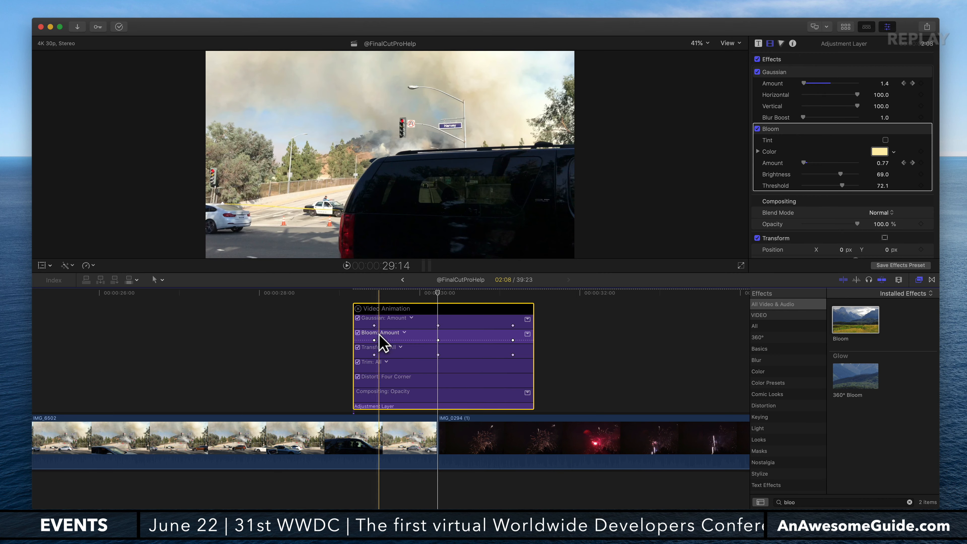
pyautogui.click(365, 292)
pyautogui.click(340, 300)
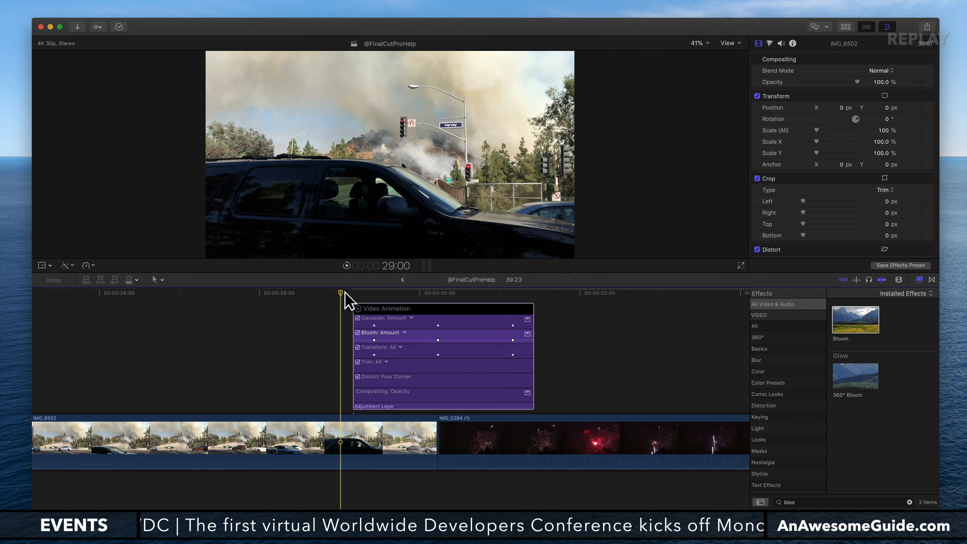
pyautogui.press('space')
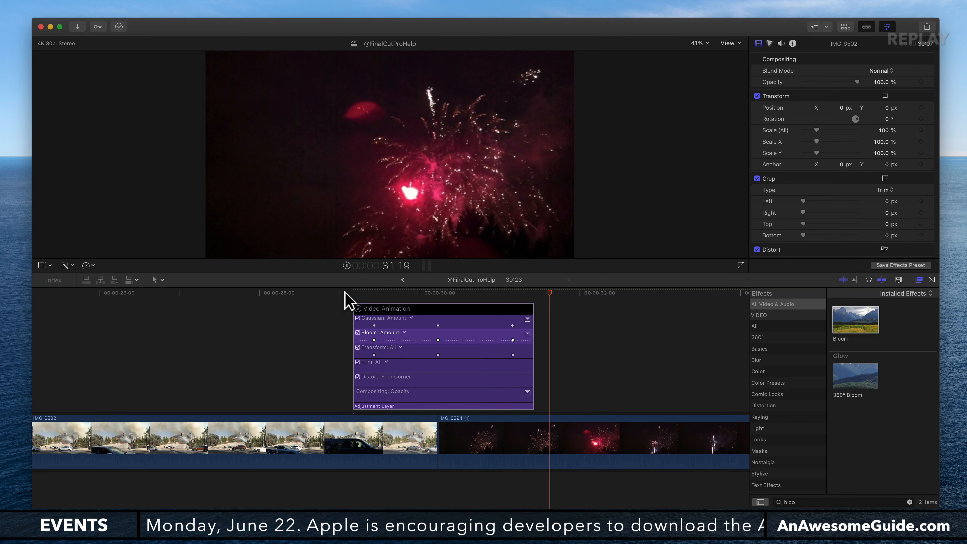
pyautogui.press('space')
# Replay the transition several times from just around the Adjustment Layer's start to judge the reduced blur and its speed
pyautogui.press('space')
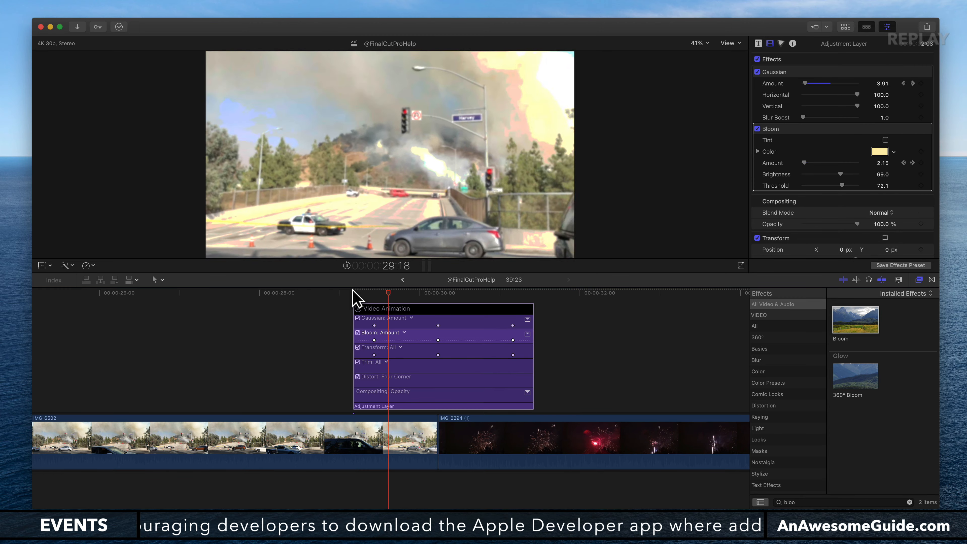
pyautogui.press('space')
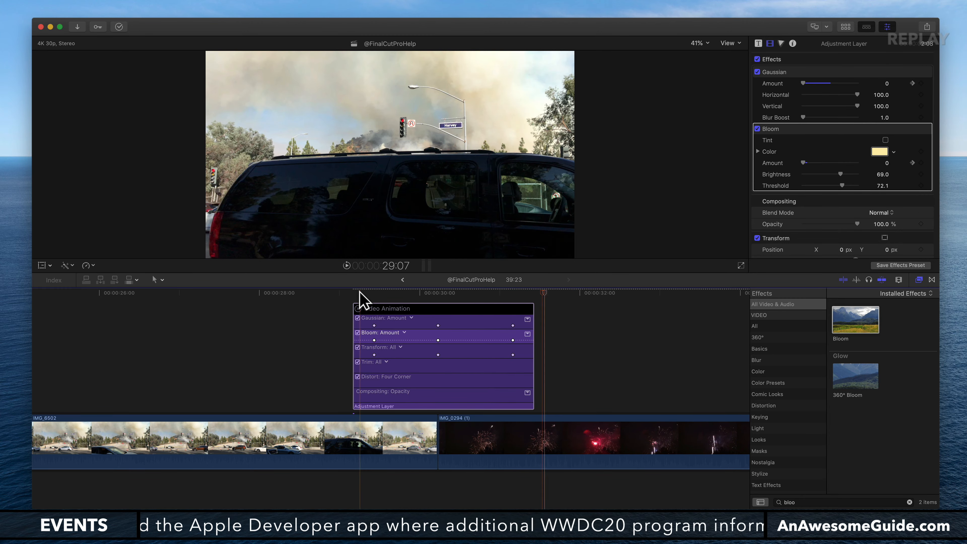
pyautogui.press('space')
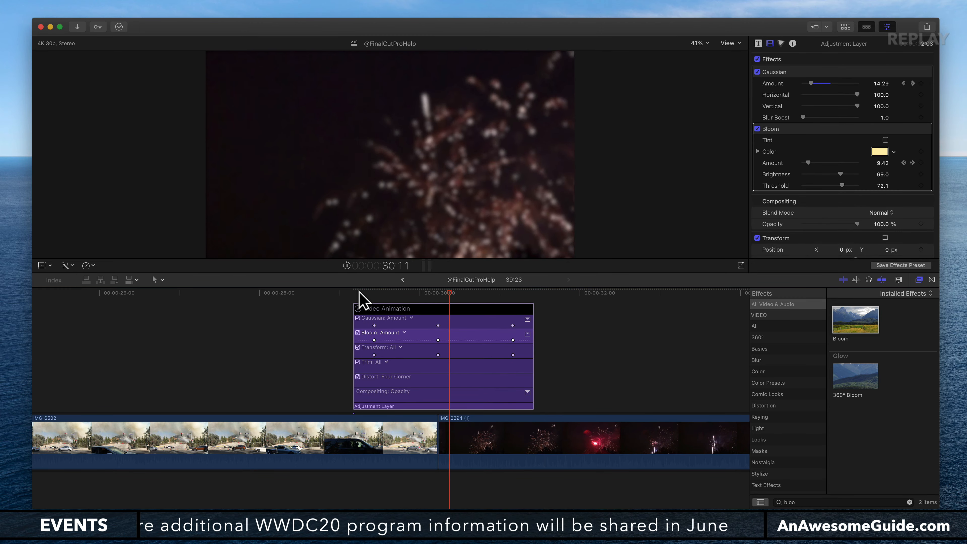
pyautogui.press('space')
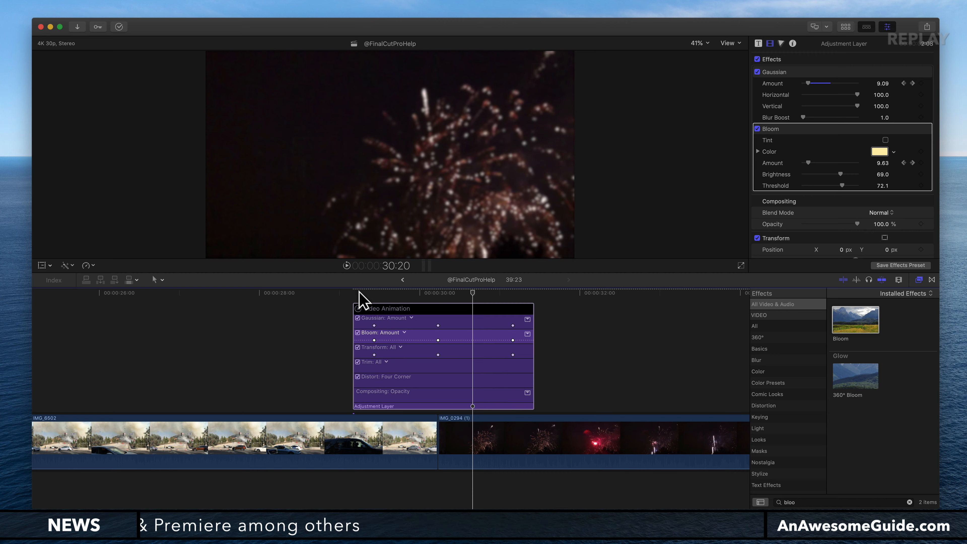
pyautogui.press('space')
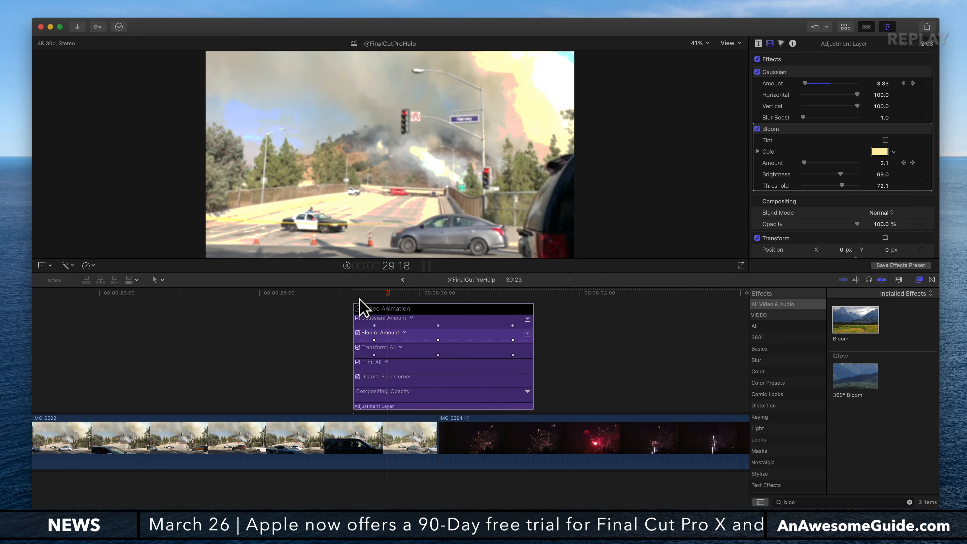
pyautogui.press('space')
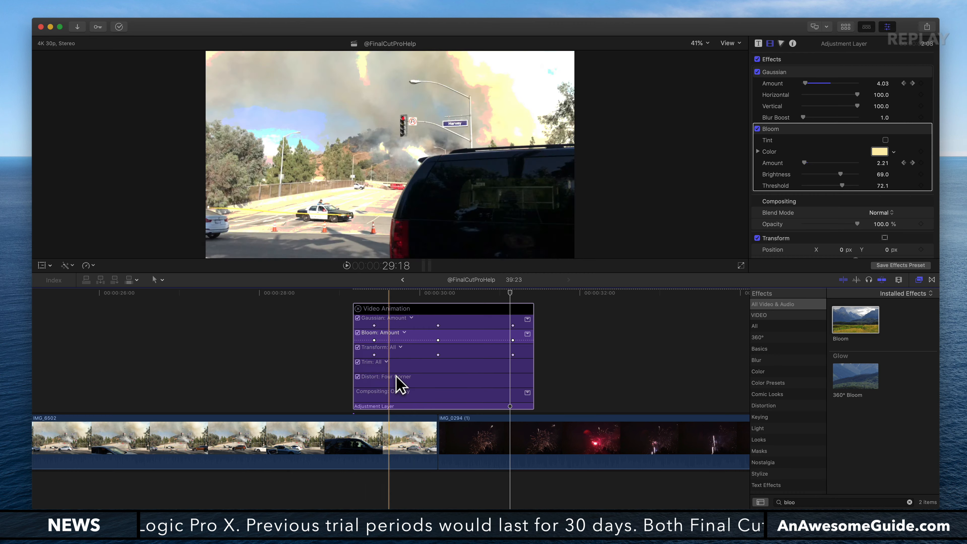
# Move the first and last Gaussian, Bloom and Transform keyframes closer to the cut, and play the shortened transition
pyautogui.moveTo(374, 326); pyautogui.dragTo(419, 357)
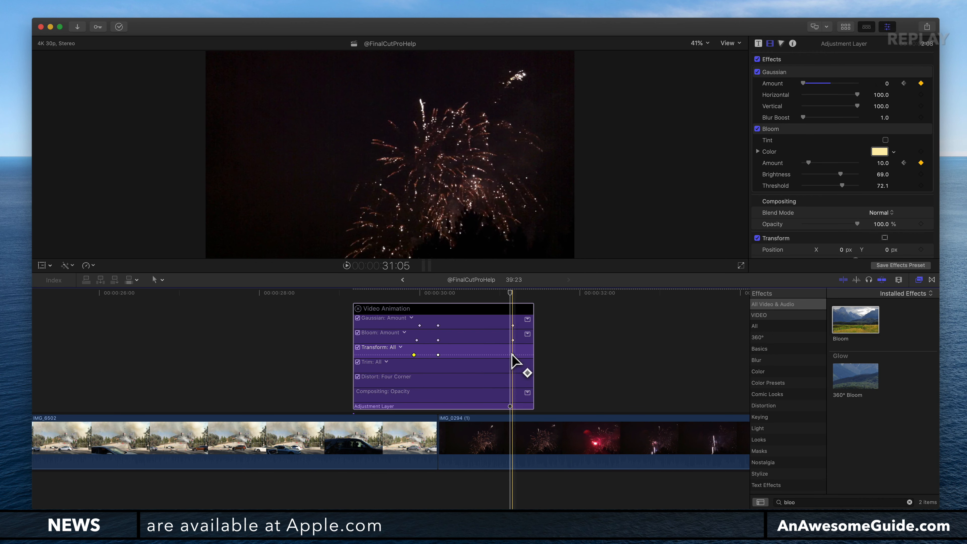
pyautogui.moveTo(513, 355); pyautogui.dragTo(494, 325)
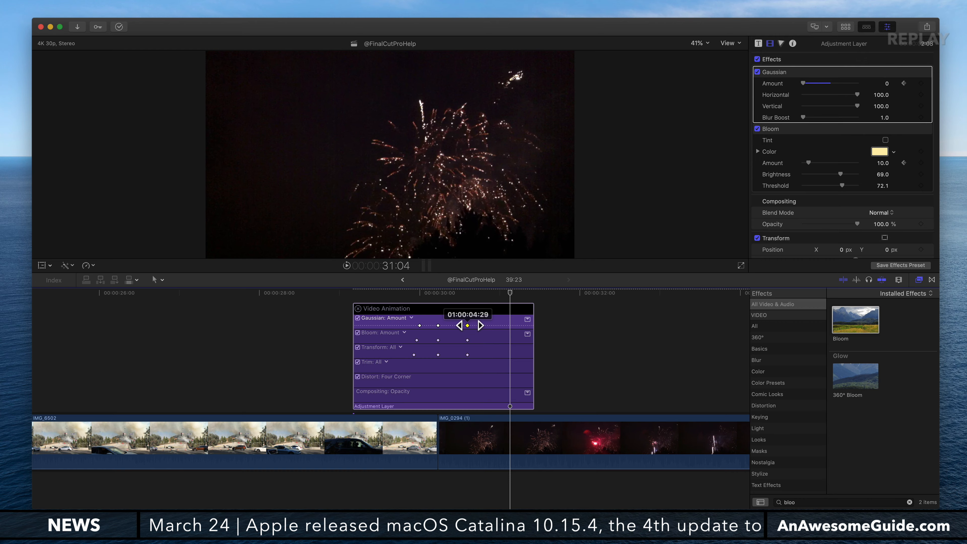
pyautogui.press('space')
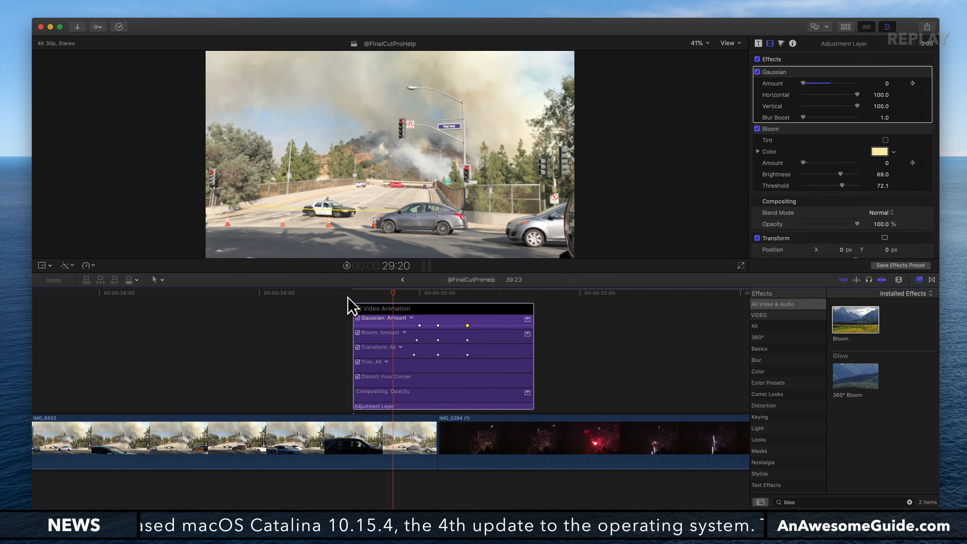
pyautogui.click(410, 292)
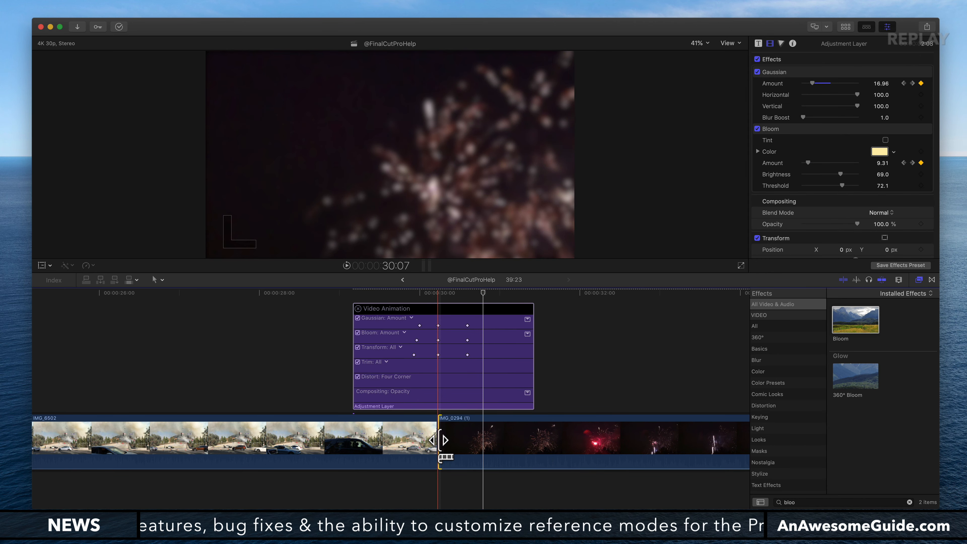
# Add a Cross Dissolve to the cut beneath the Adjustment Layer, preview it, and shorten it to 10 frames
pyautogui.press('super+t')
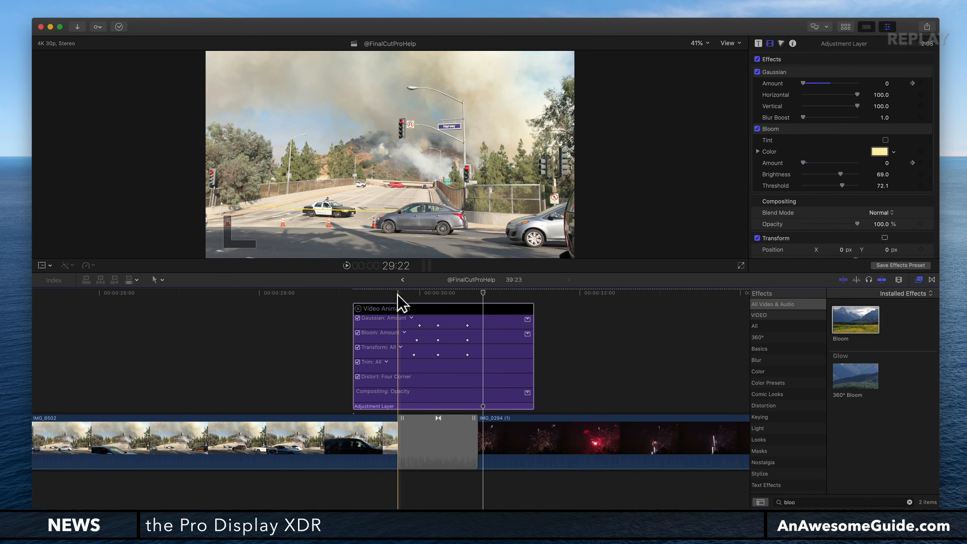
pyautogui.press('space')
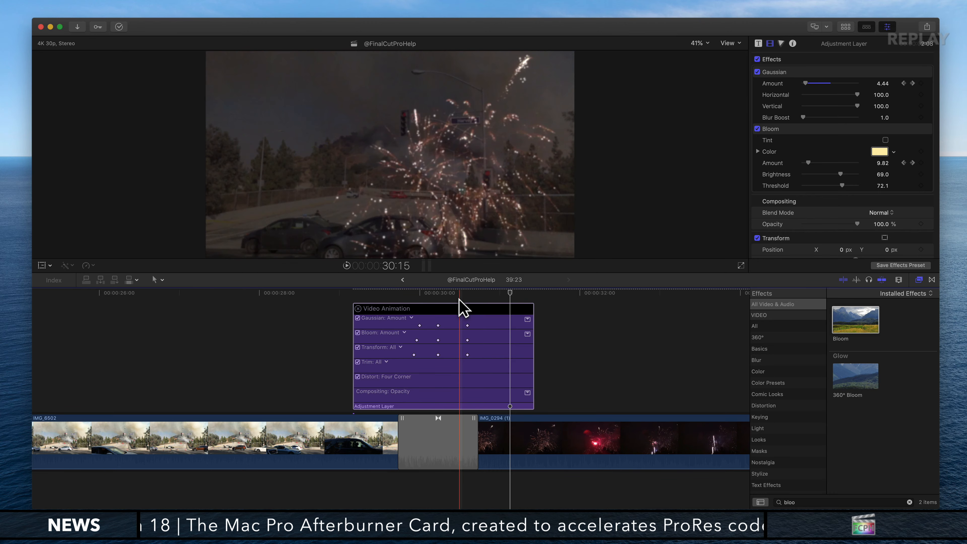
pyautogui.click(411, 434)
pyautogui.moveTo(411, 434); pyautogui.dragTo(437, 435)
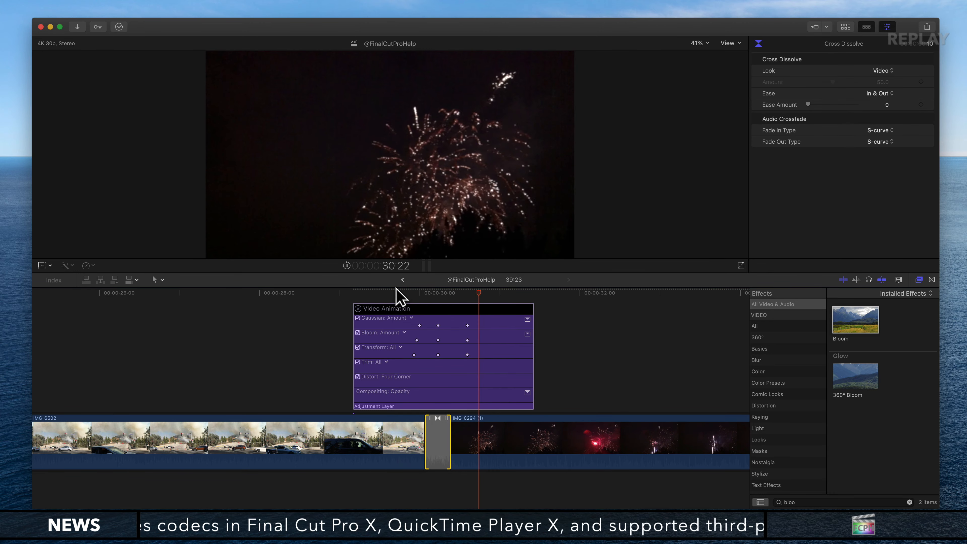
# Play the transition with the shortened Cross Dissolve, and delete the dissolve from the cut
pyautogui.click(403, 290)
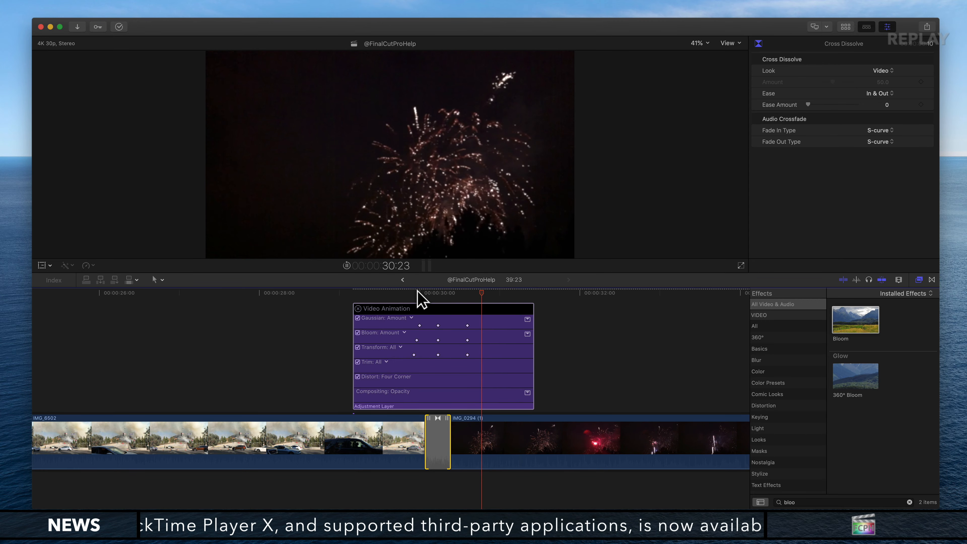
pyautogui.press('space')
pyautogui.press('space')
pyautogui.press('space')
pyautogui.click(438, 453)
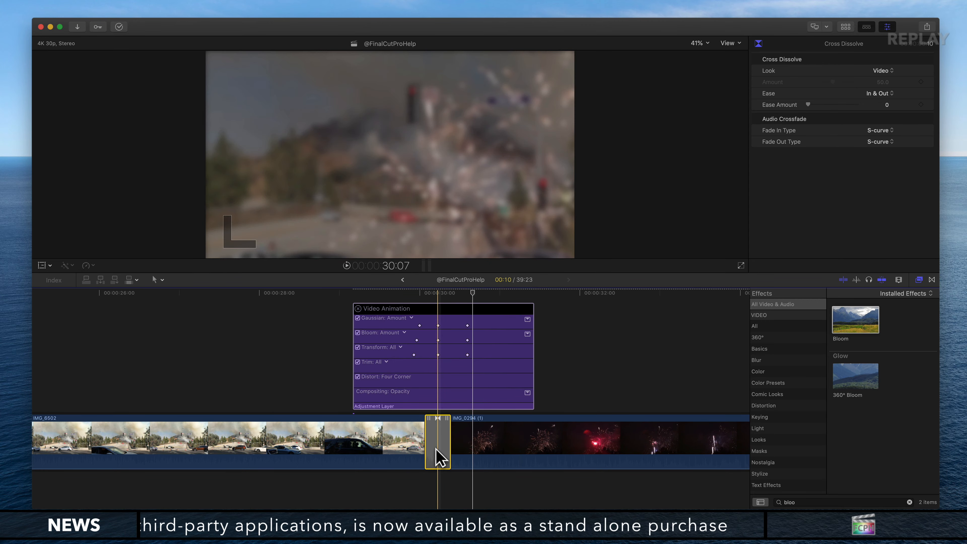
pyautogui.press('Delete')
# Hide the Adjustment Layer's video animation in the timeline and play the finished transition
pyautogui.click(413, 293)
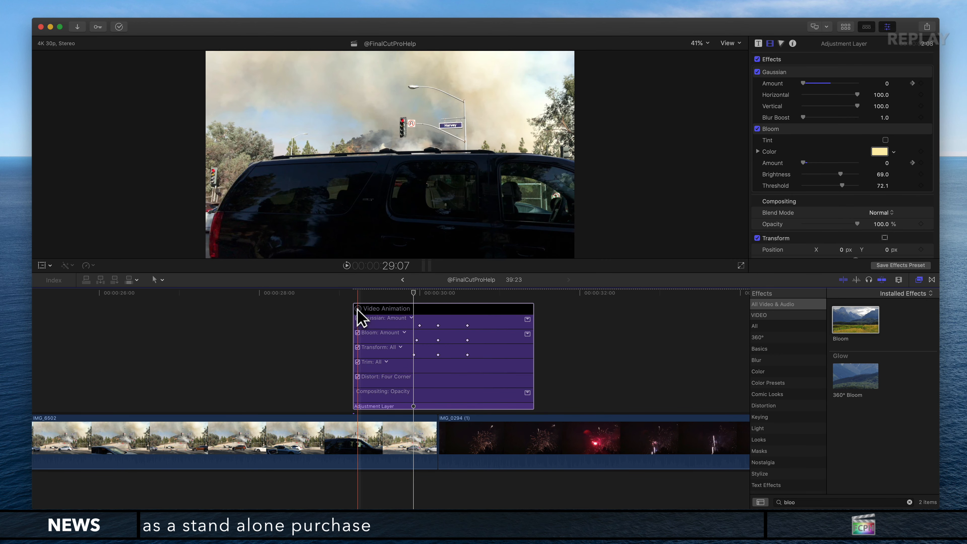
pyautogui.click(357, 309)
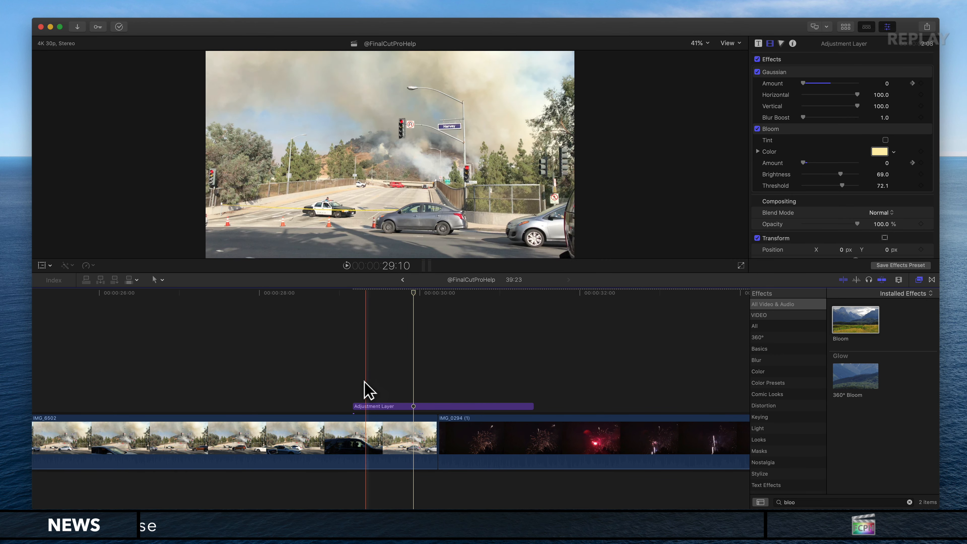
pyautogui.press('space')
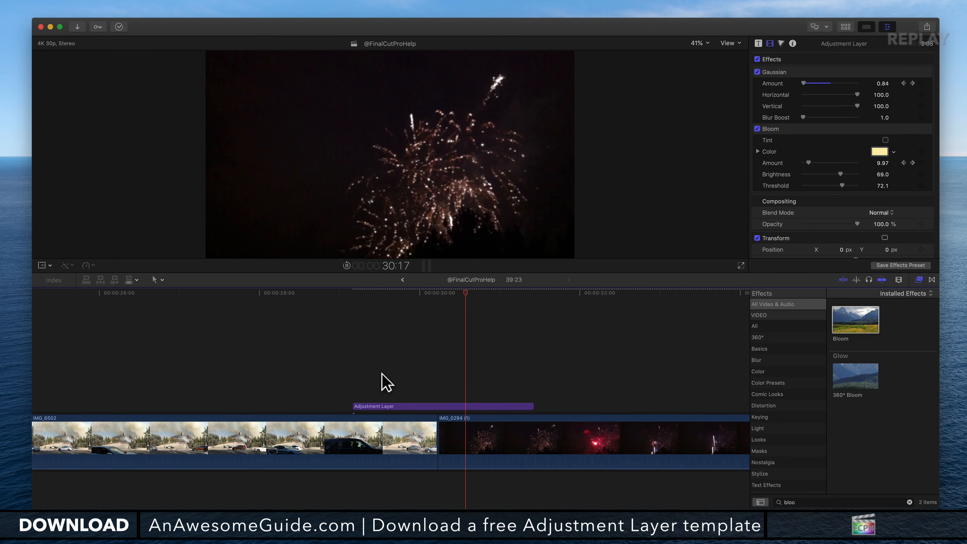
pyautogui.press('space')
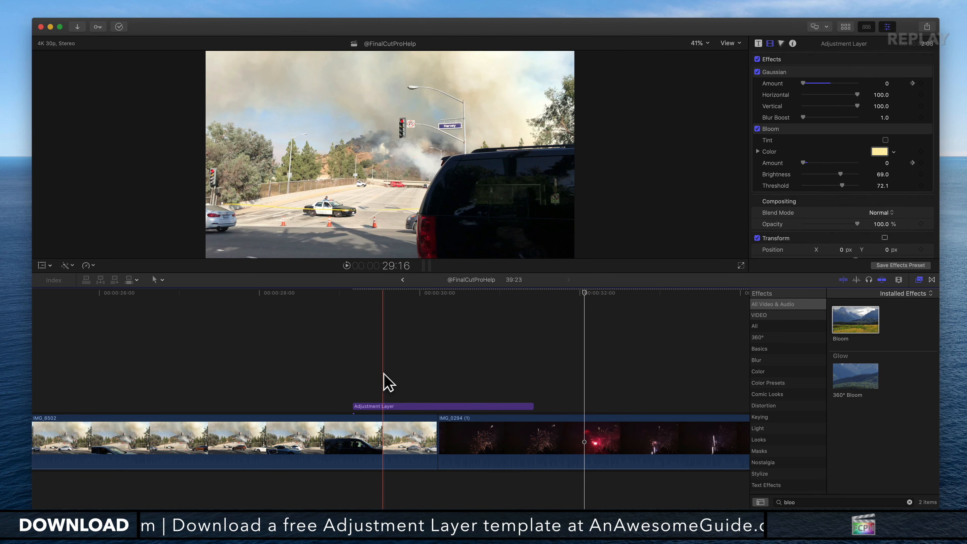
# Duplicate the Adjustment Layer, move the copy above IMG_6502 at about 13:04, and play through it
pyautogui.click(434, 406)
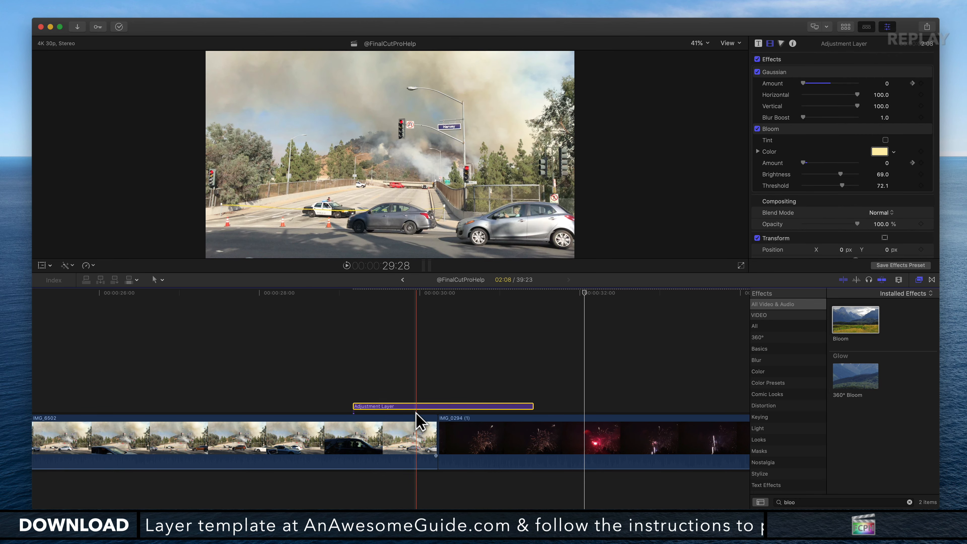
pyautogui.click(612, 345)
pyautogui.press('super+v')
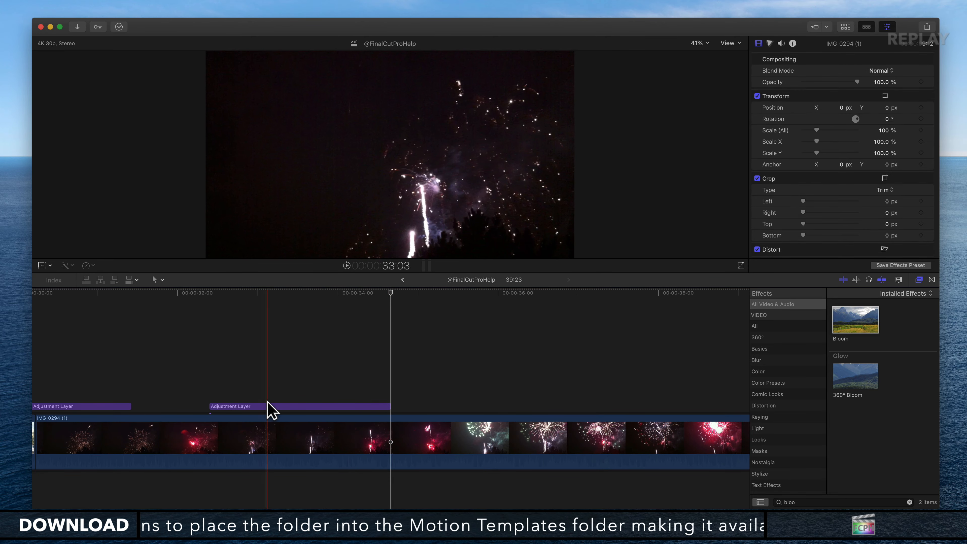
pyautogui.hotkey('shift', 'z')
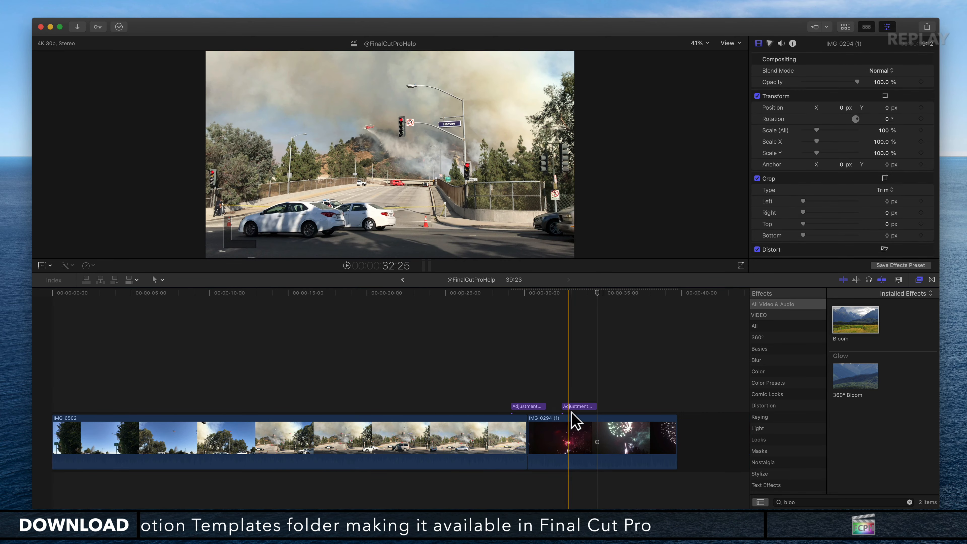
pyautogui.click(566, 405)
pyautogui.moveTo(566, 406); pyautogui.dragTo(280, 414)
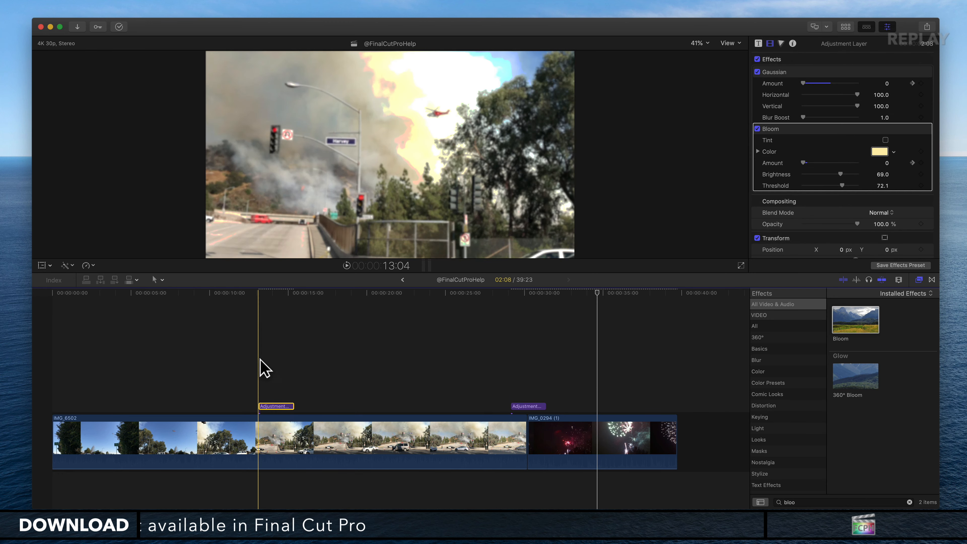
pyautogui.press('space')
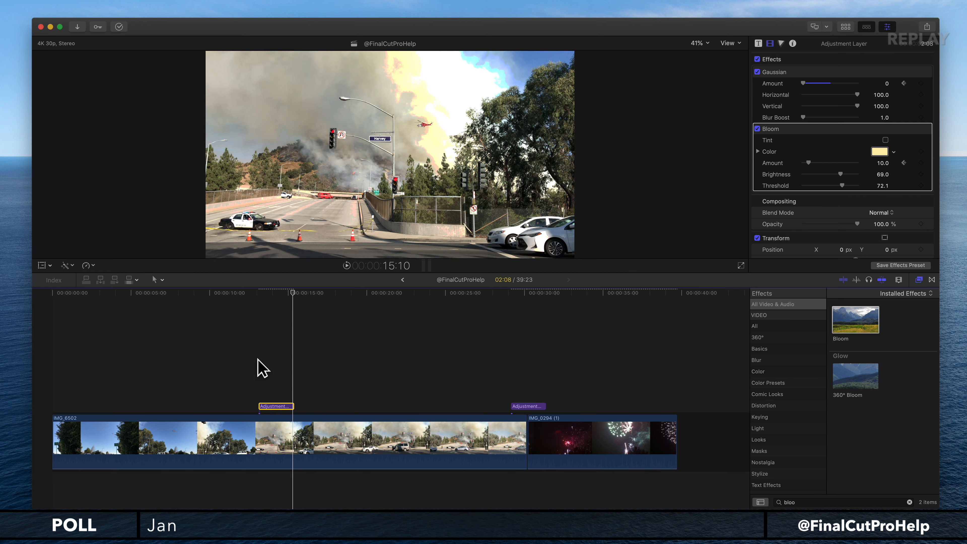
pyautogui.rightClick(271, 407)
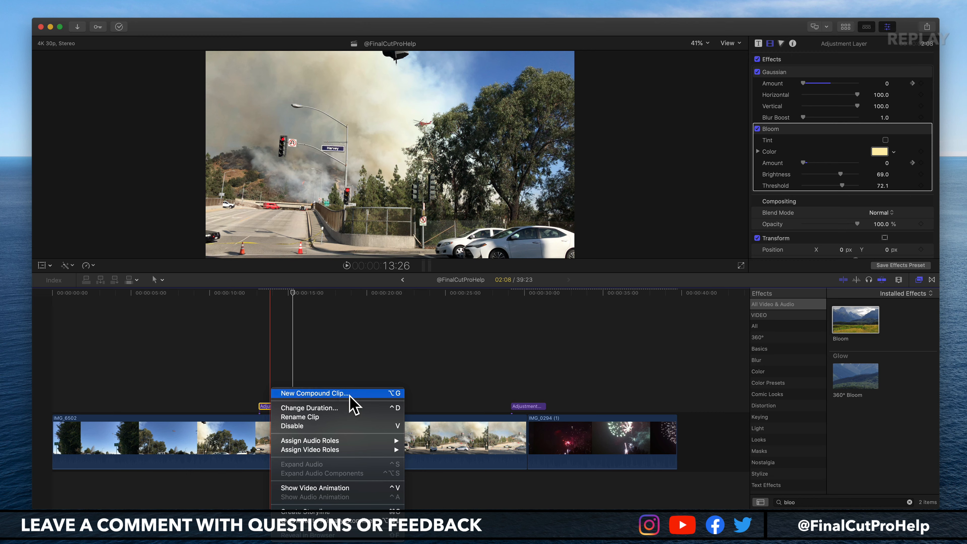
pyautogui.click(387, 395)
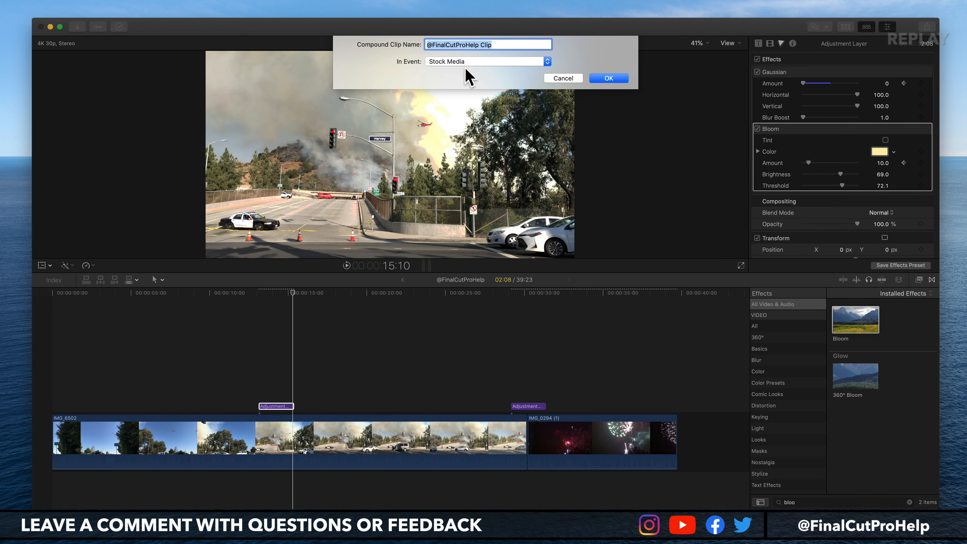
pyautogui.click(503, 44)
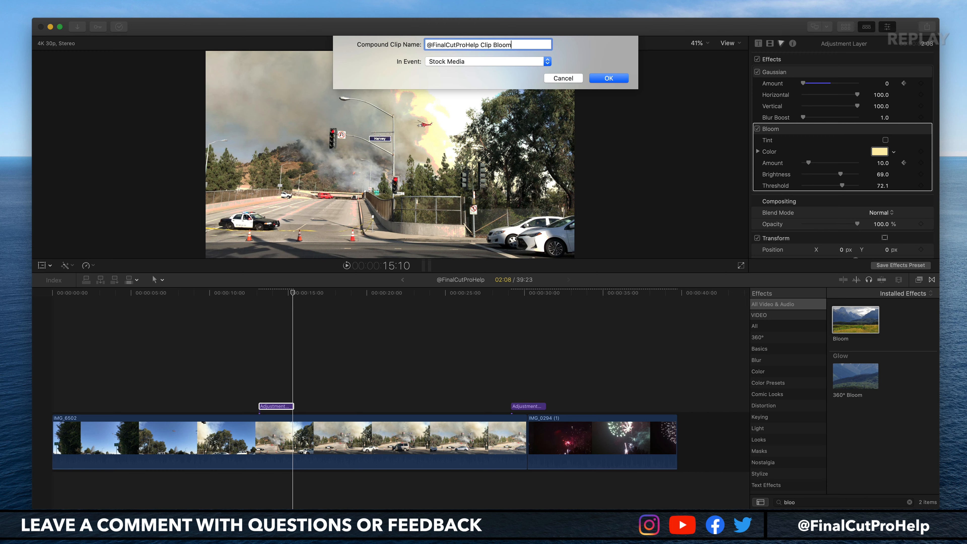
pyautogui.write('Bloom ')
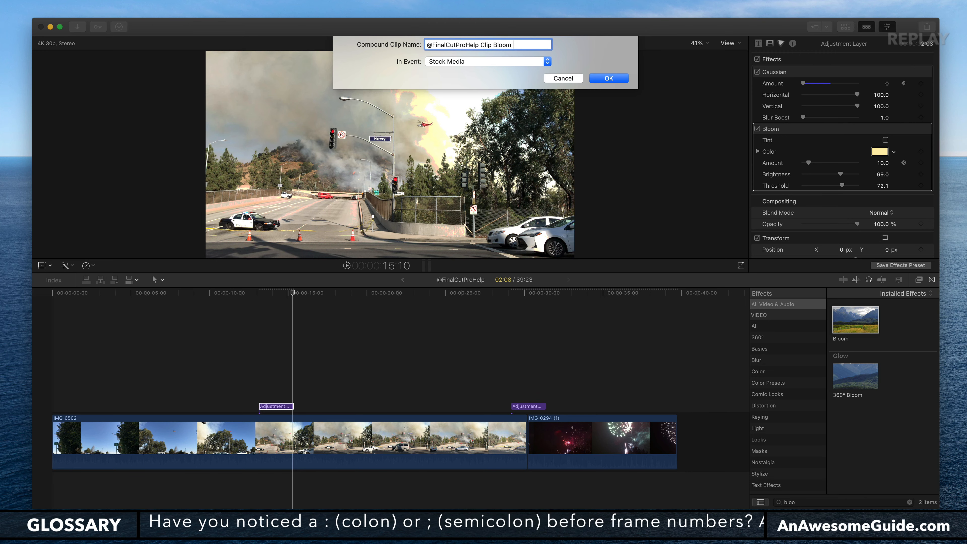
pyautogui.write('Zoom Transition')
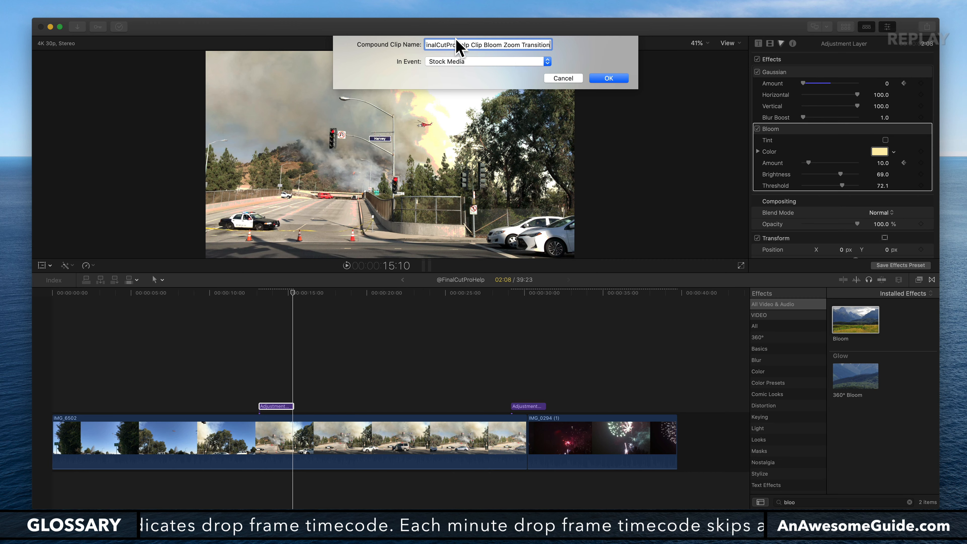
pyautogui.click(602, 81)
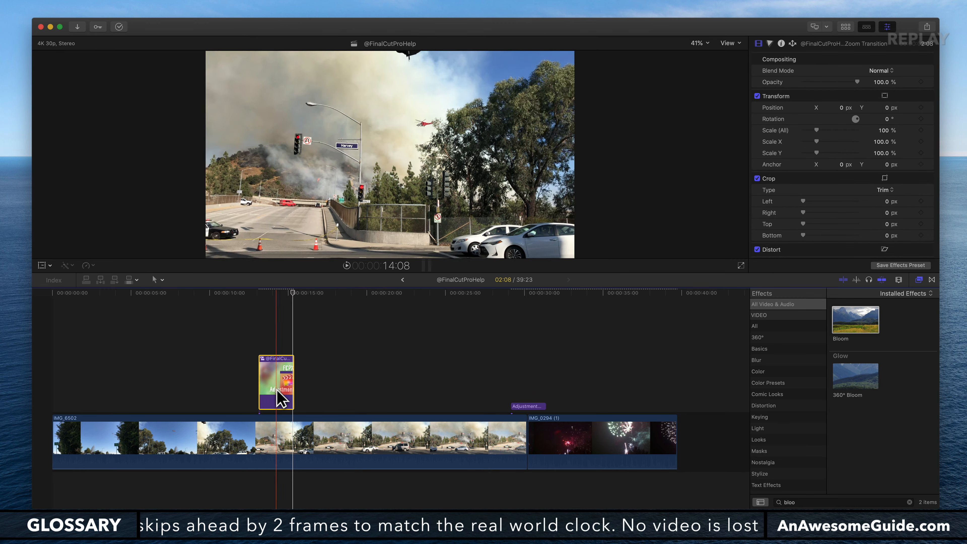
# Reveal the new compound clip in the browser, and play it in the timeline from 13:04
pyautogui.rightClick(271, 369)
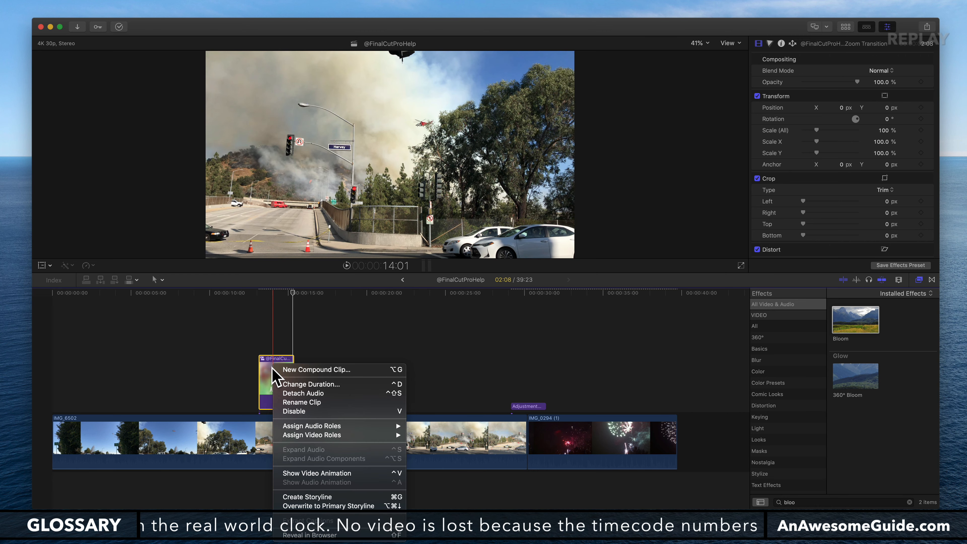
pyautogui.click(339, 535)
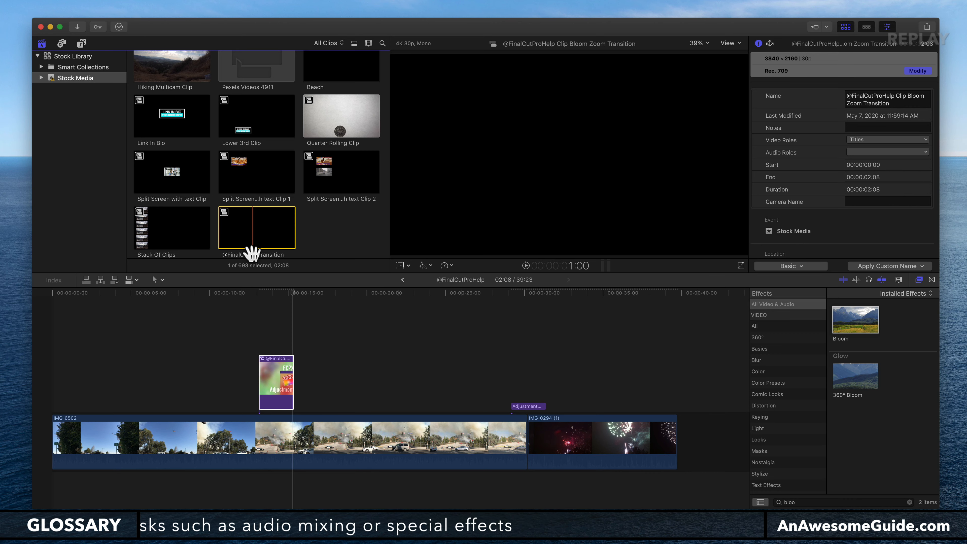
pyautogui.click(280, 377)
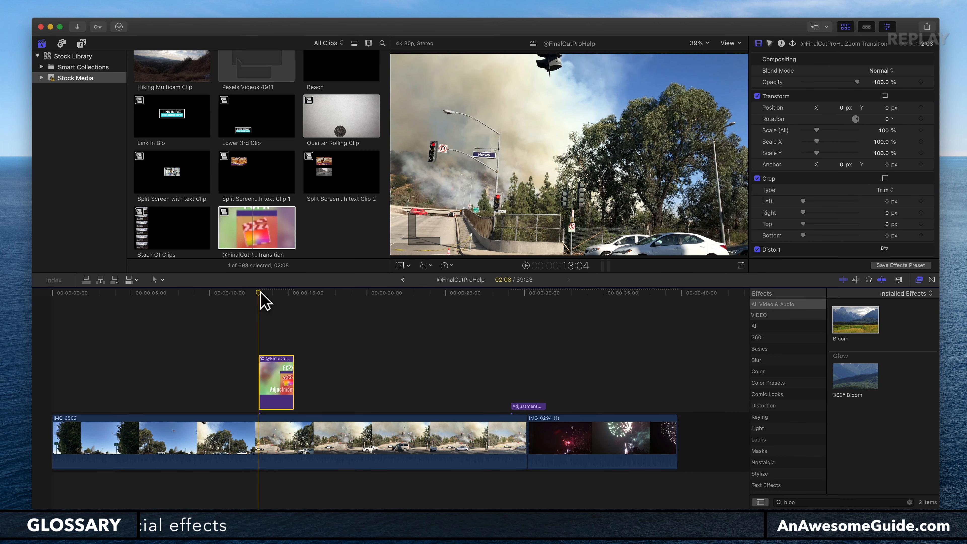
pyautogui.press('space')
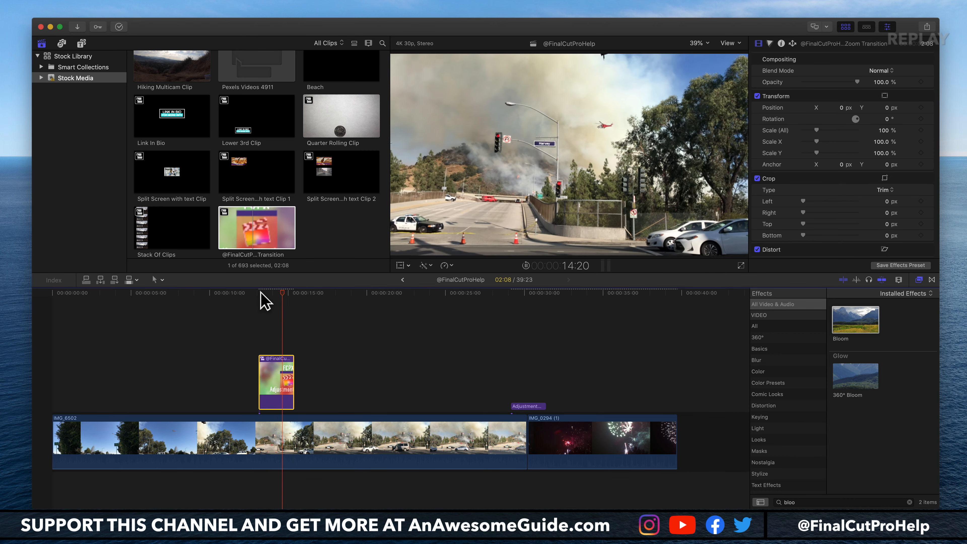
pyautogui.click(259, 293)
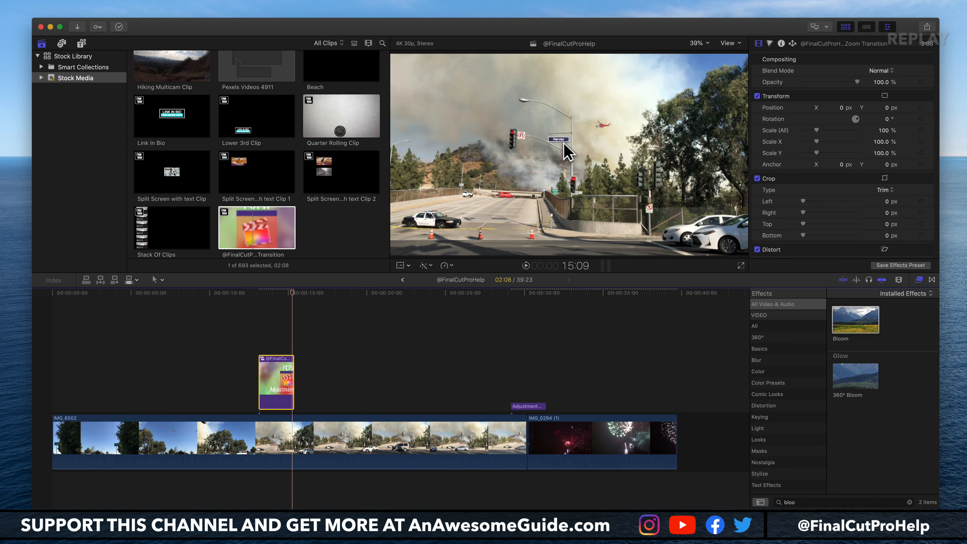
# Move the compound clip along IMG_6502 to about 22:00, break it apart into its Adjustment Layer, and play through it
pyautogui.moveTo(277, 368); pyautogui.dragTo(399, 335)
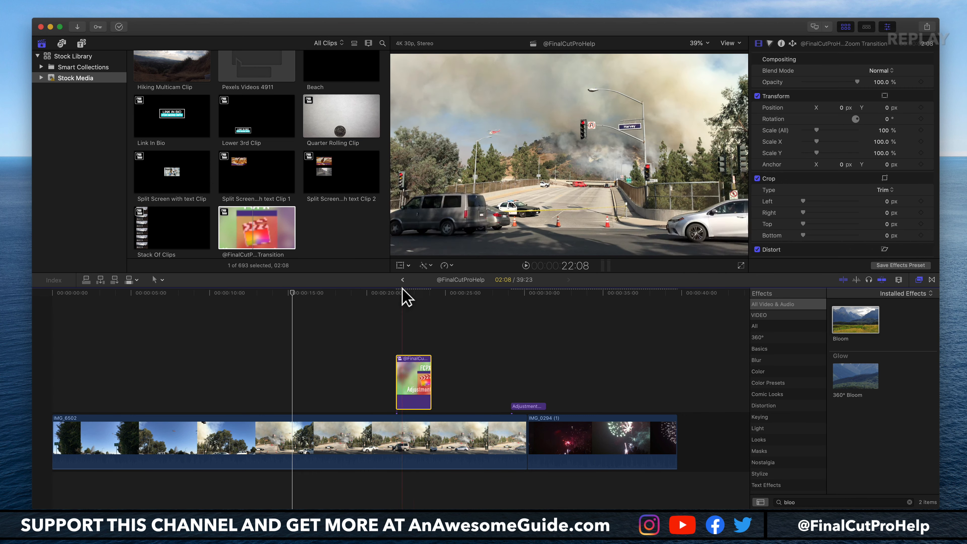
pyautogui.rightClick(407, 366)
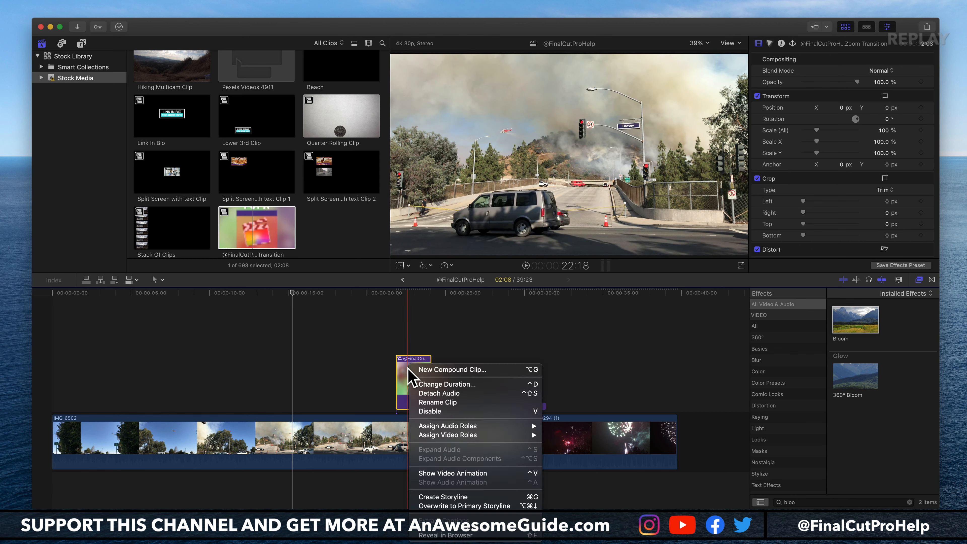
pyautogui.click(393, 367)
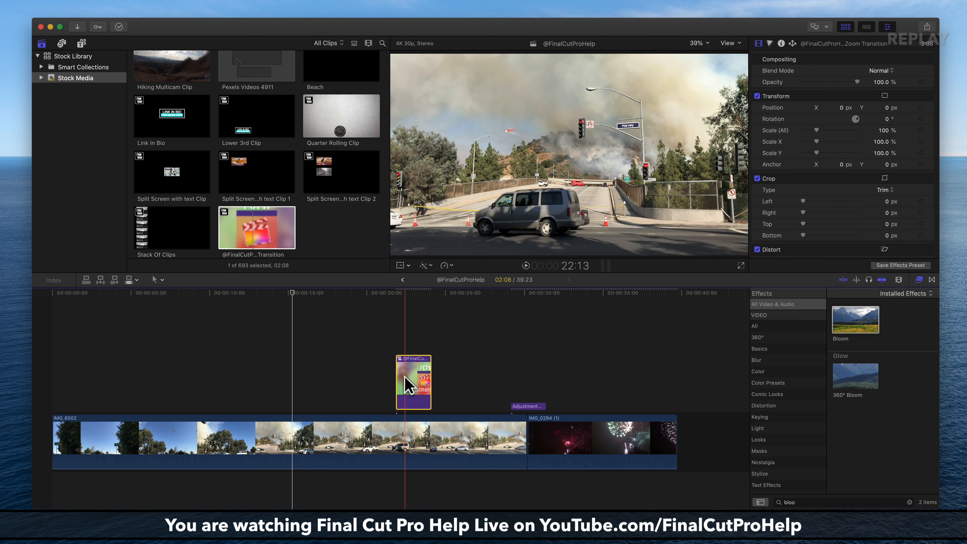
pyautogui.click(191, 4)
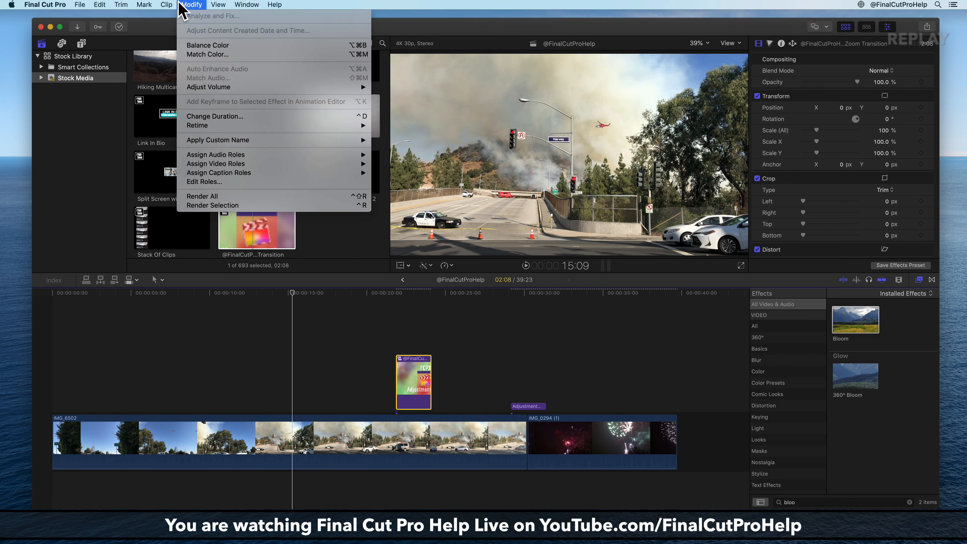
pyautogui.moveTo(174, 5)
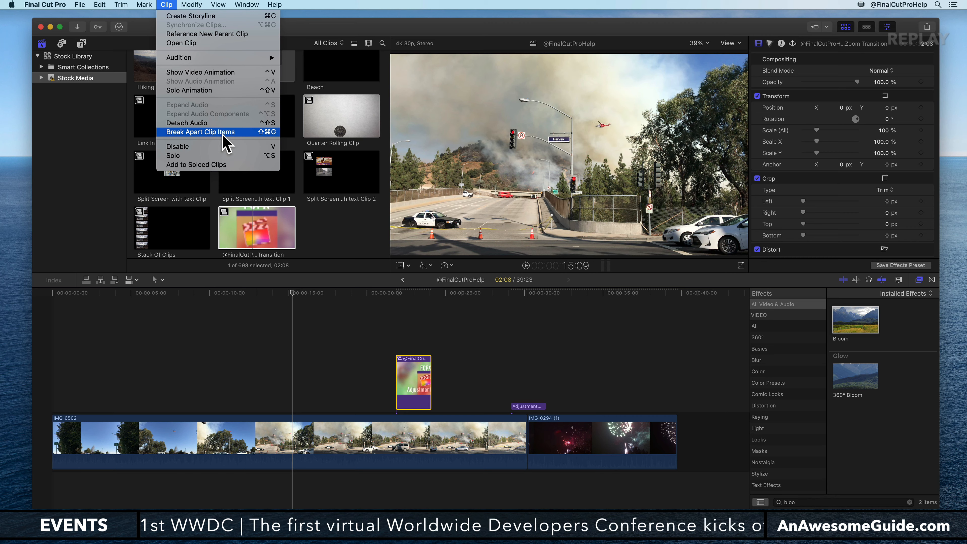
pyautogui.click(239, 133)
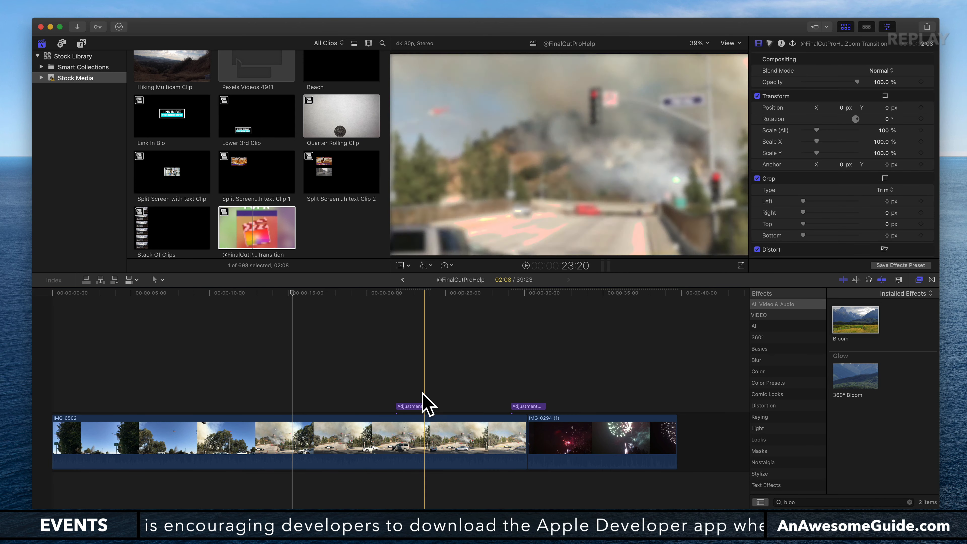
pyautogui.press('space')
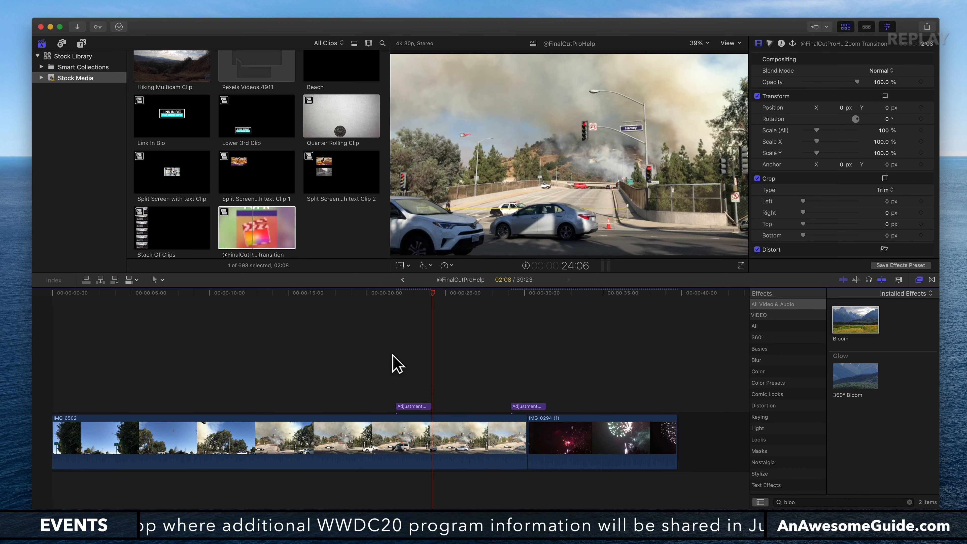
pyautogui.press('space')
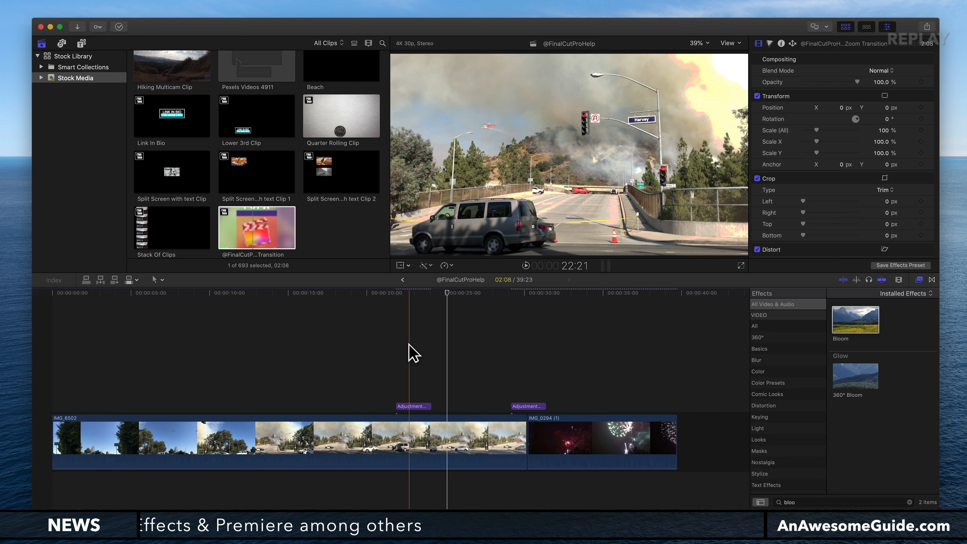
# Collapse the Gaussian and Bloom settings of the broken-apart Adjustment Layer and set its Scale (All) to 305% at 23:03
pyautogui.click(415, 294)
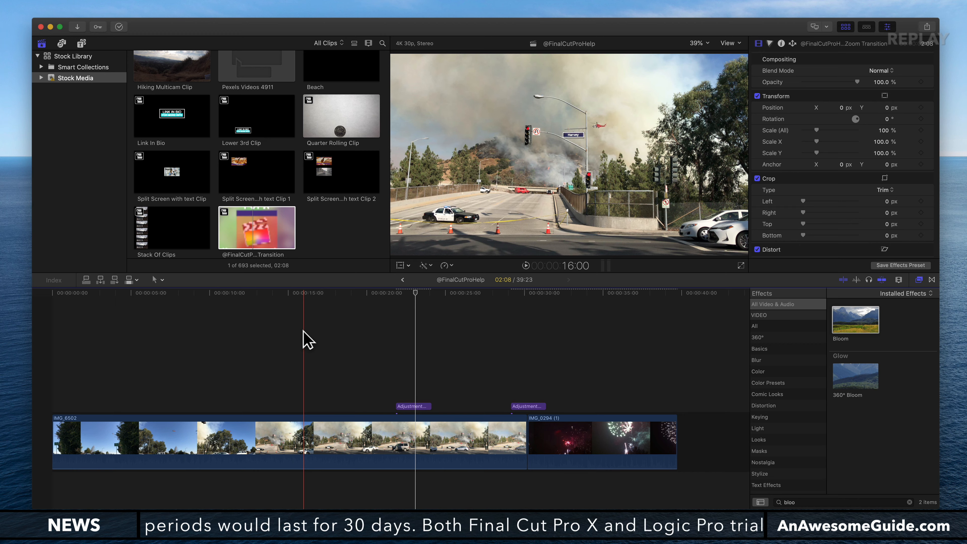
pyautogui.click(416, 406)
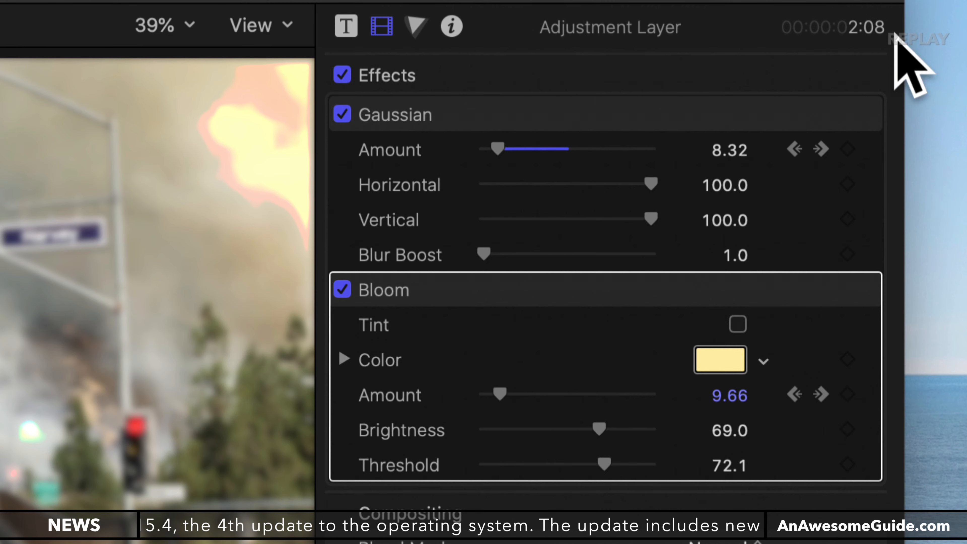
pyautogui.moveTo(645, 120)
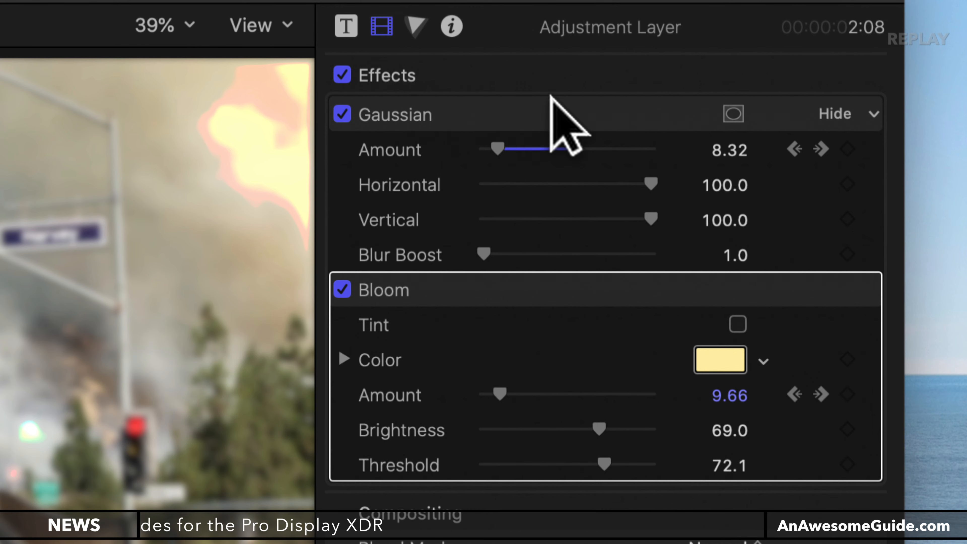
pyautogui.click(828, 116)
pyautogui.click(836, 148)
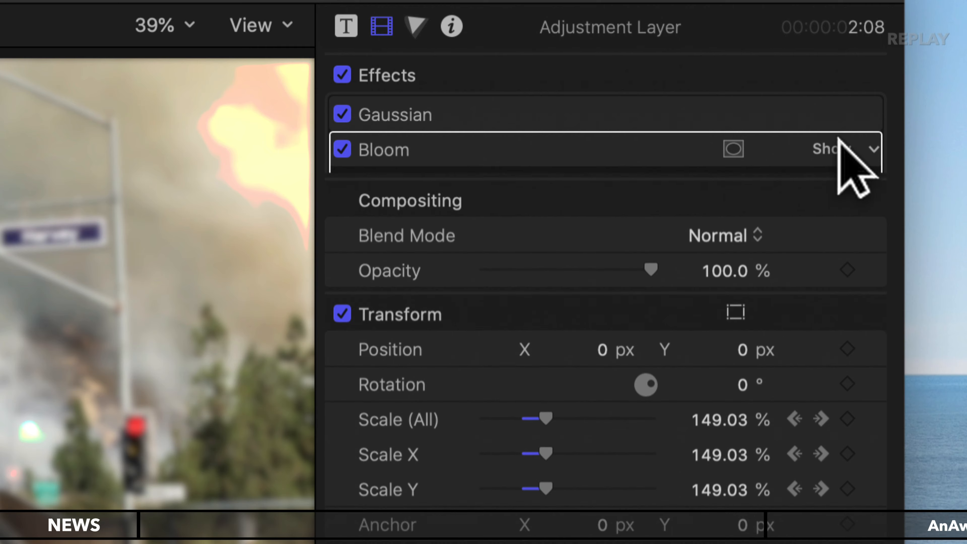
pyautogui.scroll(-5, 805, 171)
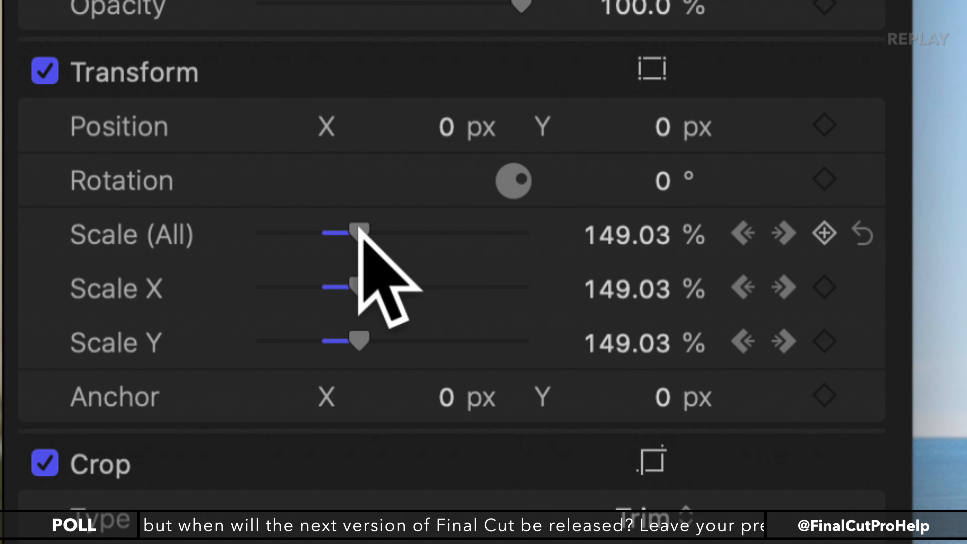
pyautogui.moveTo(360, 226); pyautogui.dragTo(454, 230)
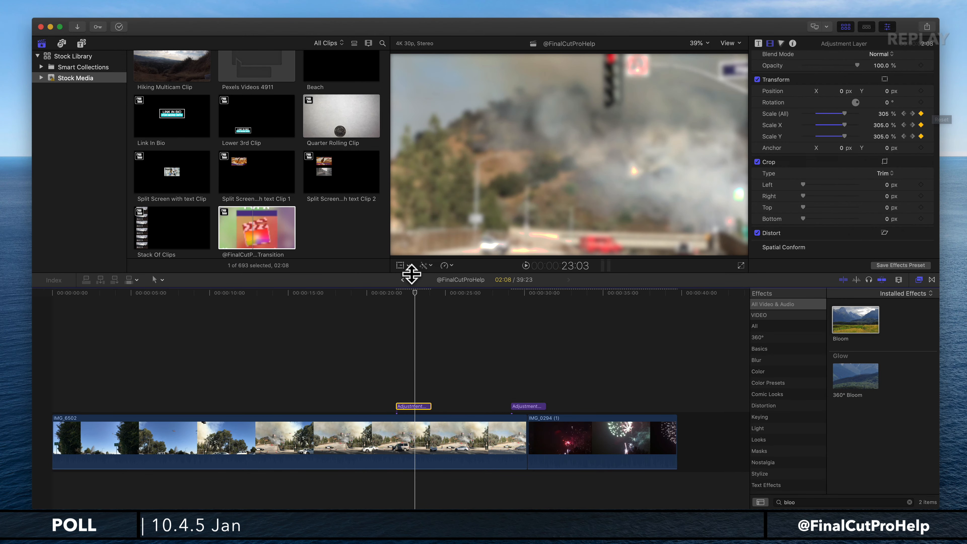
# Play the rescaled transition from about 22:17, and return the playhead to the Scale keyframe at 23:03
pyautogui.click(406, 295)
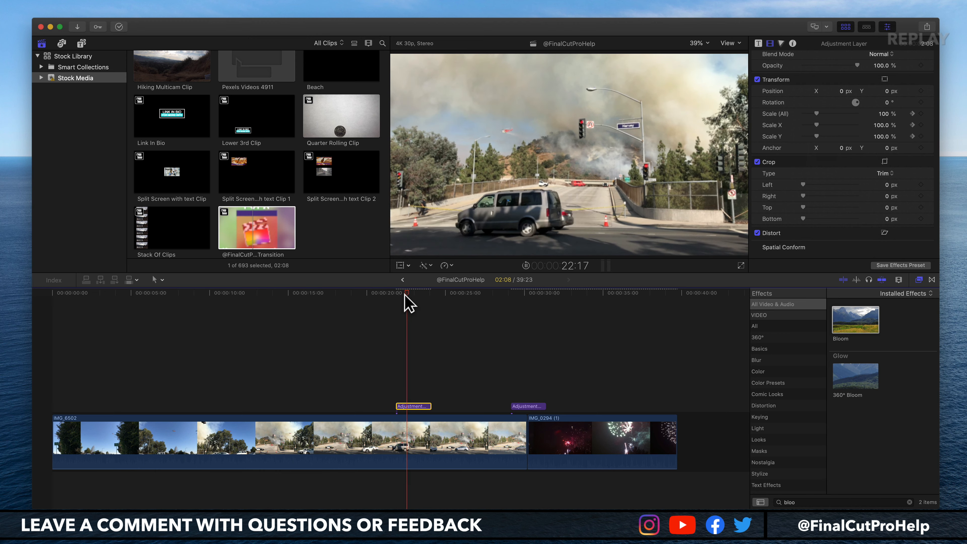
pyautogui.moveTo(406, 295); pyautogui.dragTo(419, 292)
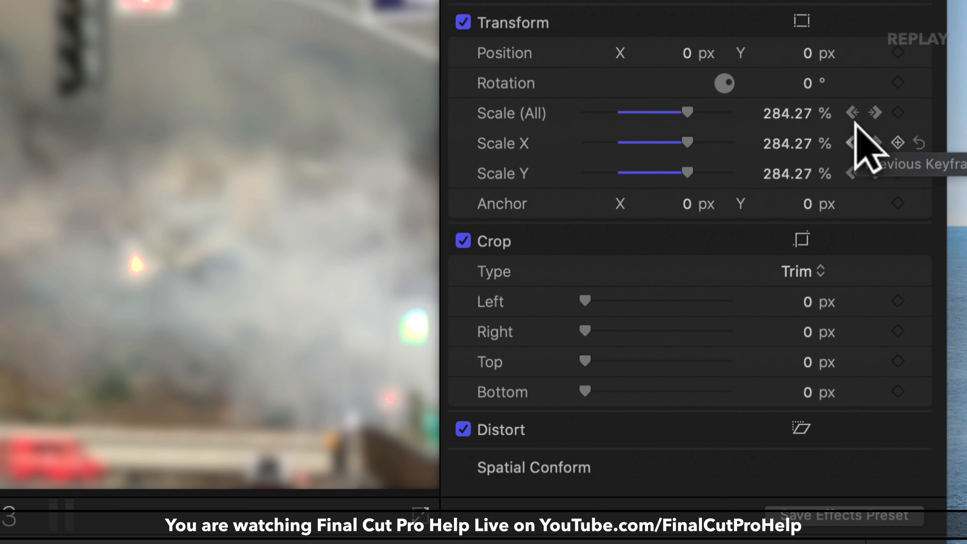
pyautogui.click(855, 114)
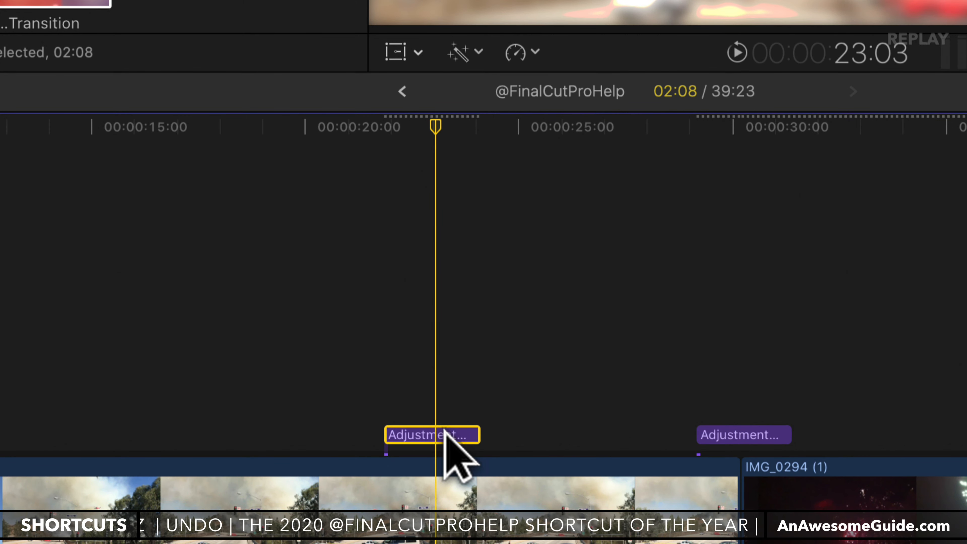
# Show the rescaled Adjustment Layer's video animation in the timeline and examine its Gaussian, Bloom and Transform keyframes
pyautogui.hotkey('ctrl', 'v')
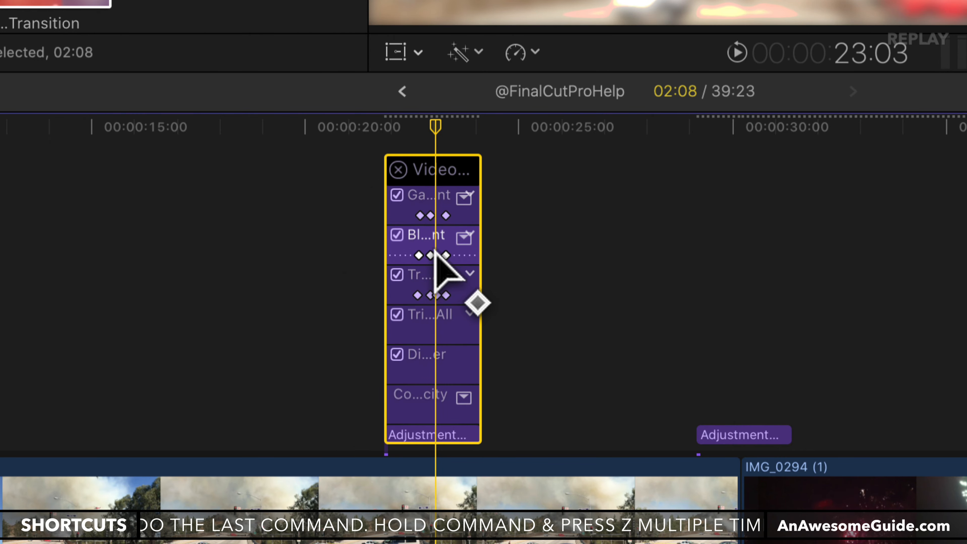
pyautogui.press('super+equal')
pyautogui.press('super+equal')
pyautogui.press('super+equal')
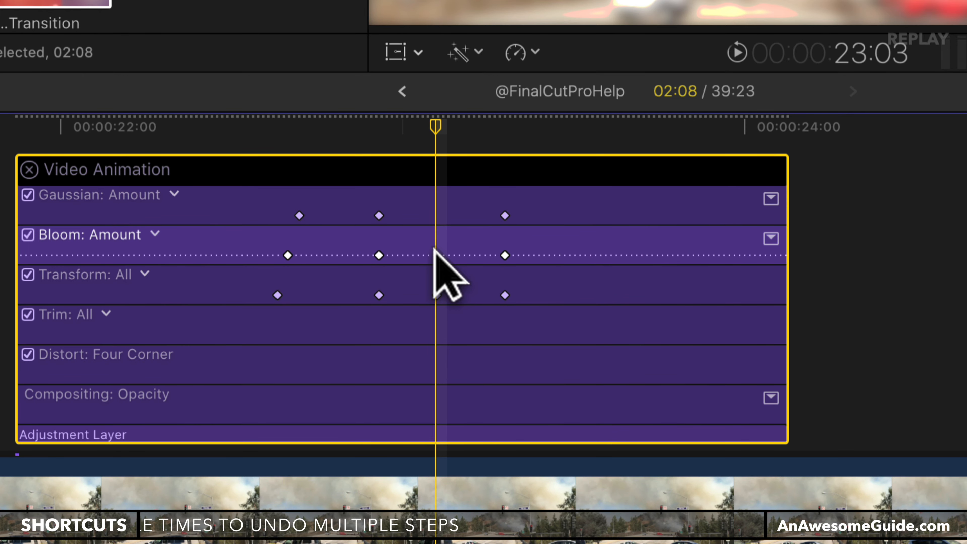
pyautogui.hscroll(-5, 438, 267)
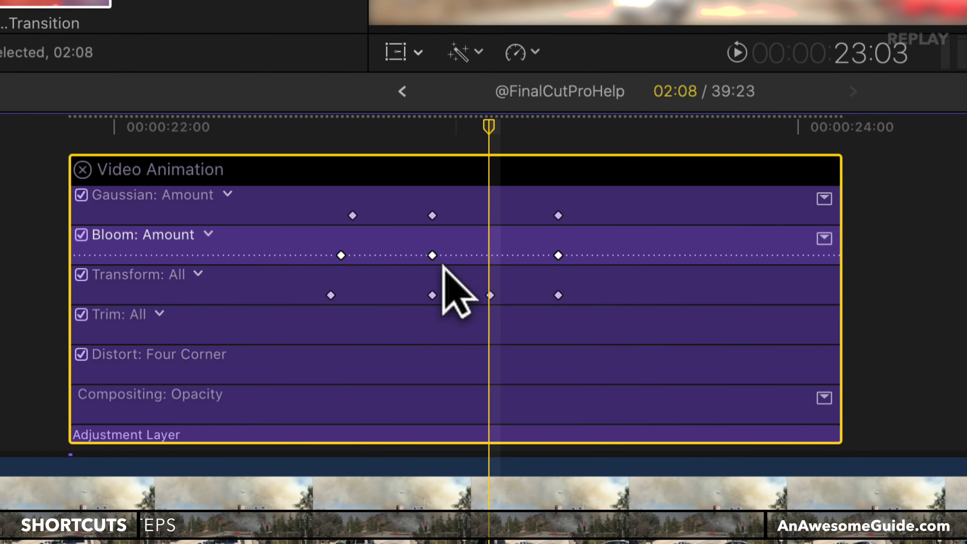
pyautogui.press('z')
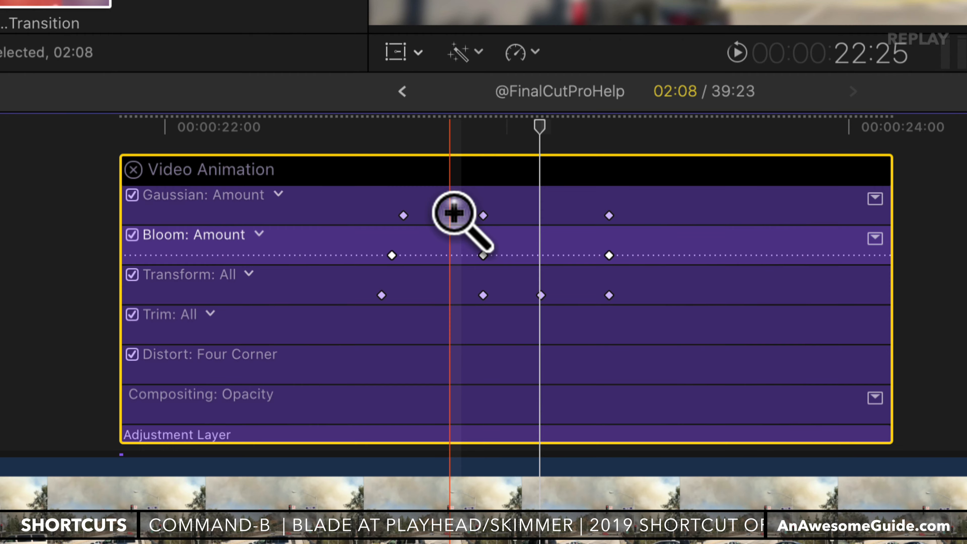
pyautogui.press('a')
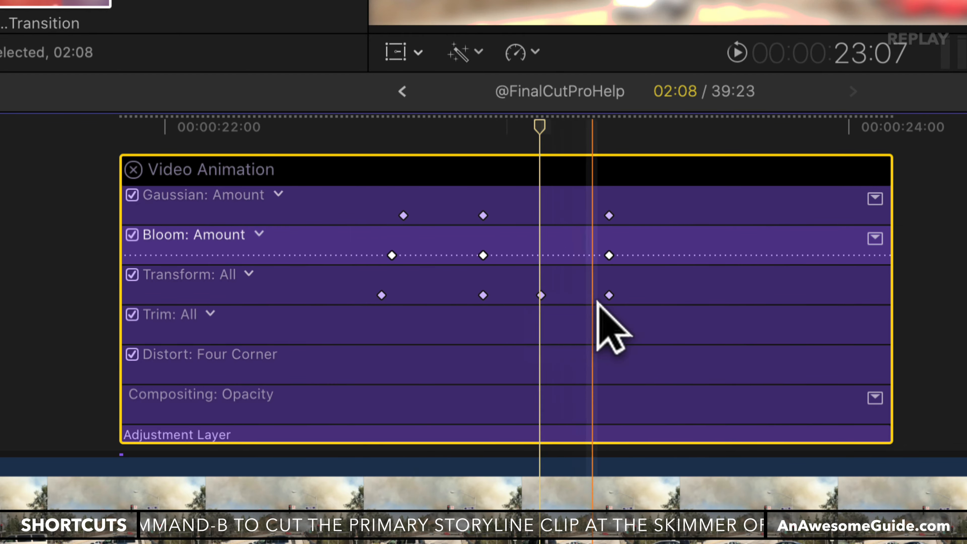
pyautogui.moveTo(540, 126); pyautogui.dragTo(787, 129)
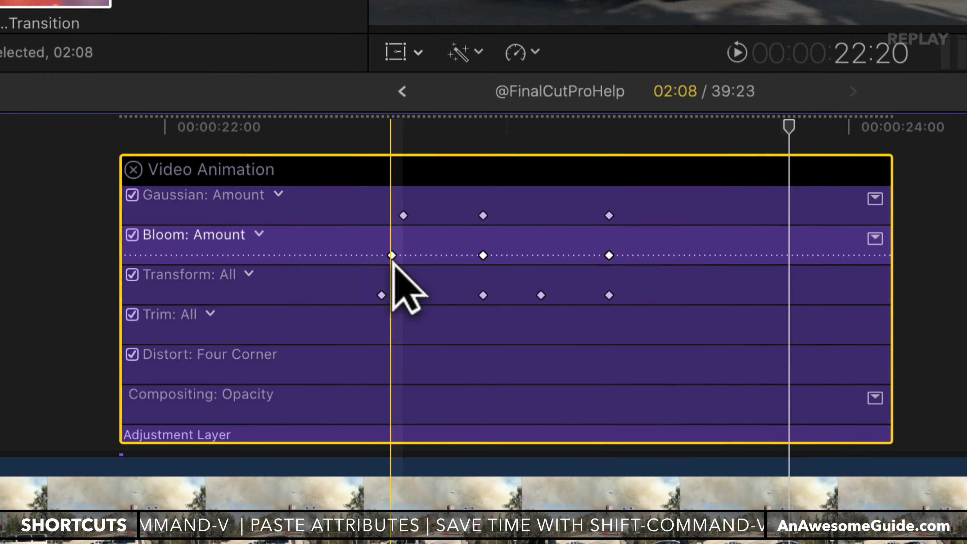
pyautogui.keyDown('alt'); pyautogui.click(477, 268); pyautogui.keyUp('alt')
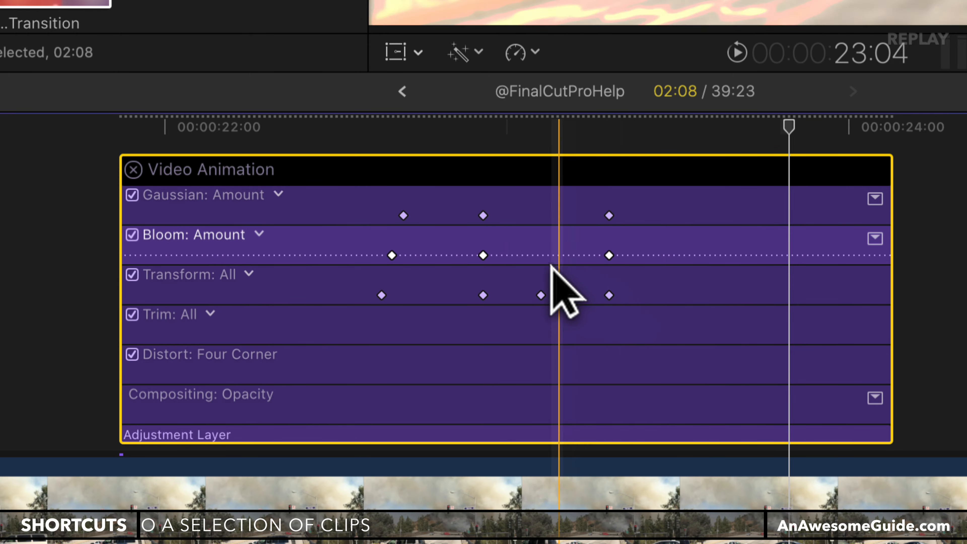
# Shift the first Bloom Amount and first Gaussian Amount keyframes earlier to line up with the first Transform keyframe
pyautogui.moveTo(392, 255)
pyautogui.mouseDown()
pyautogui.moveTo(369, 255)
pyautogui.moveTo(382, 255)
pyautogui.mouseUp()
pyautogui.click(369, 255)
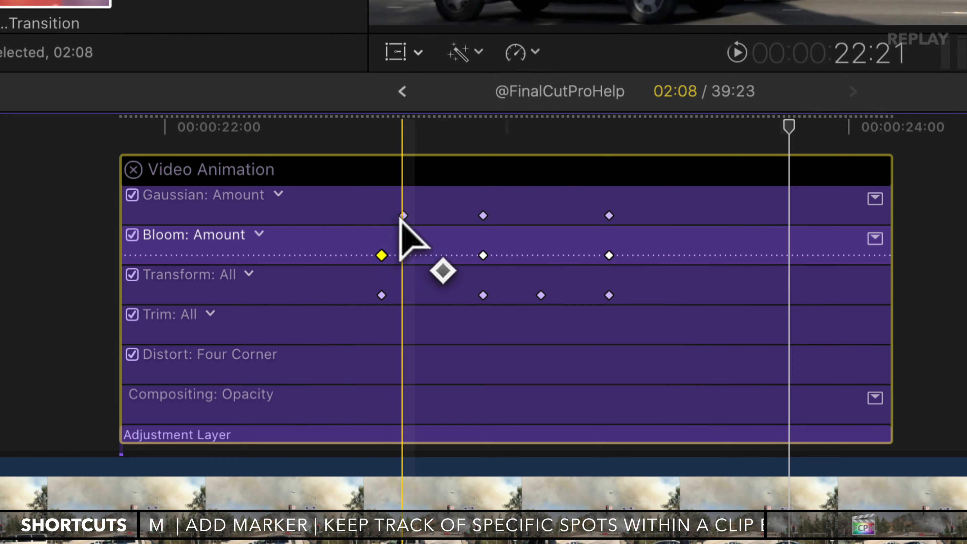
pyautogui.click(404, 215)
pyautogui.moveTo(404, 216); pyautogui.dragTo(381, 216)
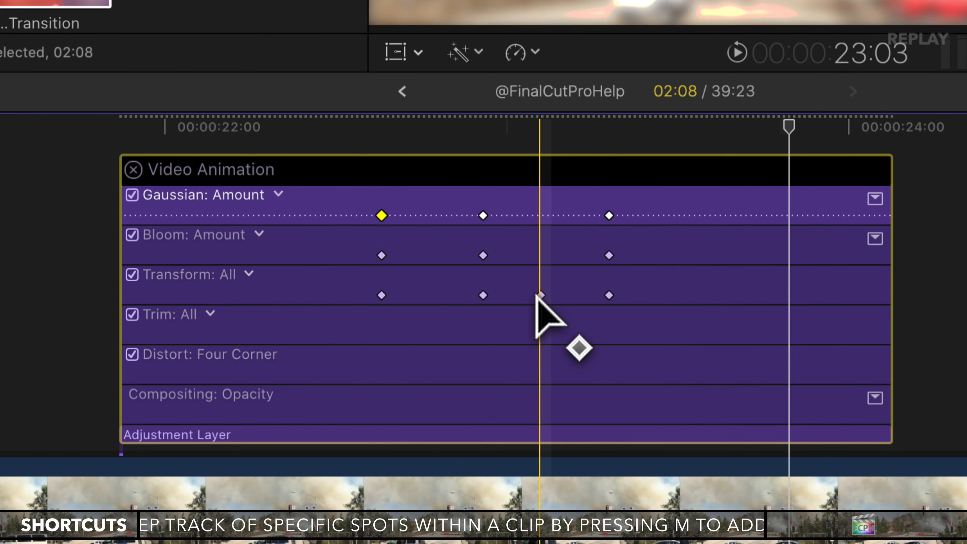
# Delete the Adjustment Layer's Transform keyframe at 23:03
pyautogui.click(541, 295)
pyautogui.rightClick(544, 297)
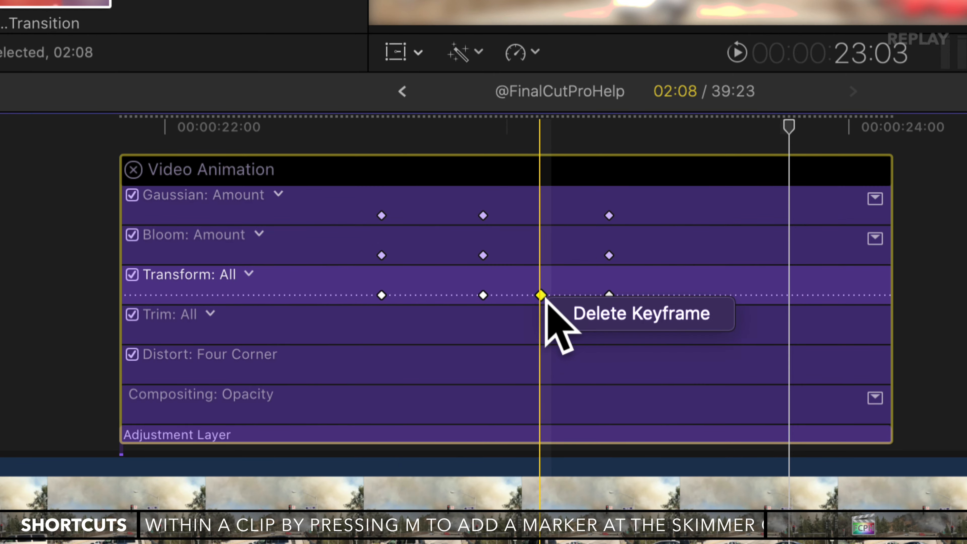
pyautogui.click(595, 318)
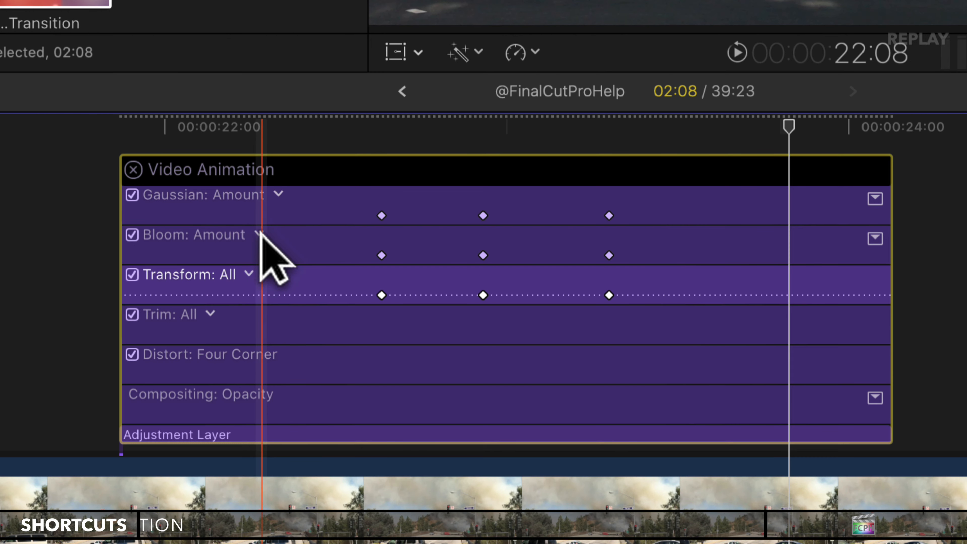
# Examine Bloom's parameter choices, and view the Transform keyframes filtered by Position, Scale (All) and Scale X in turn
pyautogui.click(260, 234)
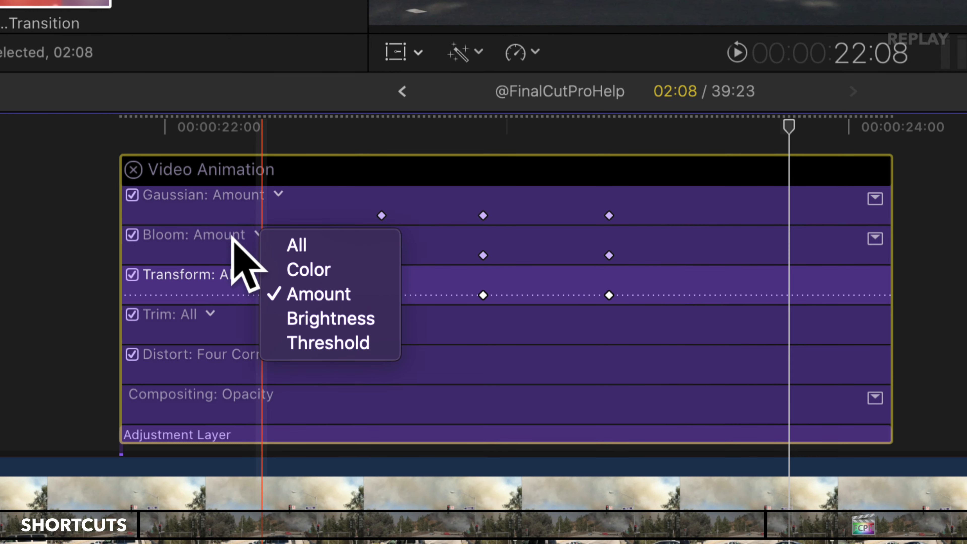
pyautogui.click(232, 238)
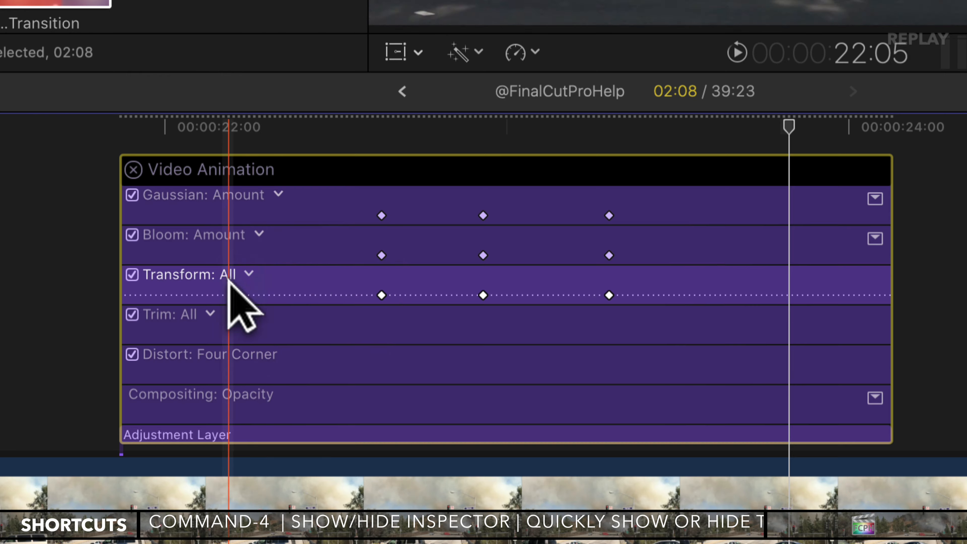
pyautogui.click(250, 274)
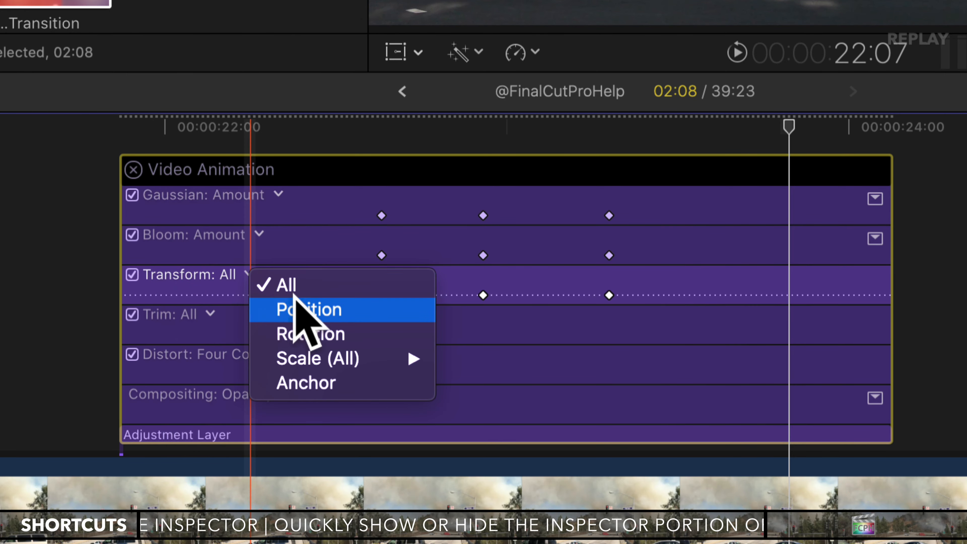
pyautogui.click(360, 309)
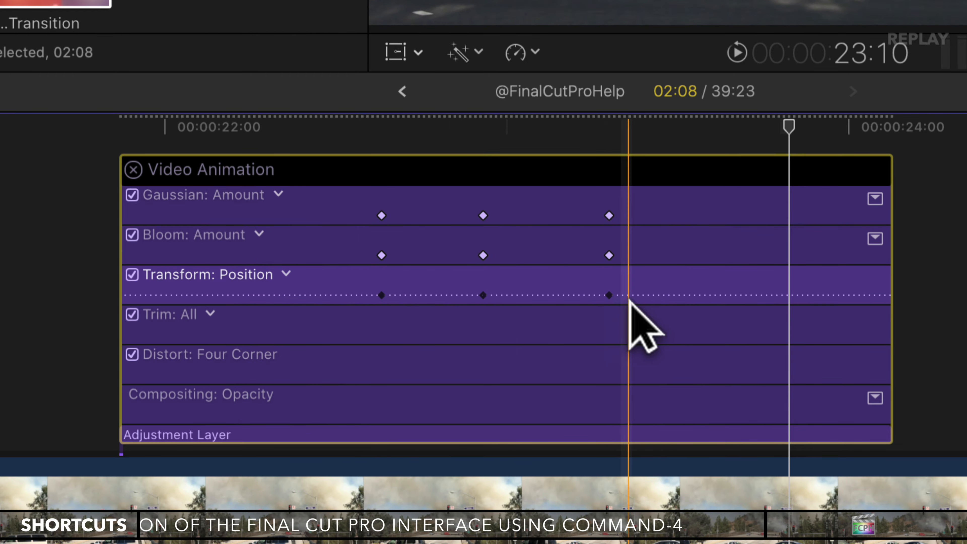
pyautogui.click(286, 273)
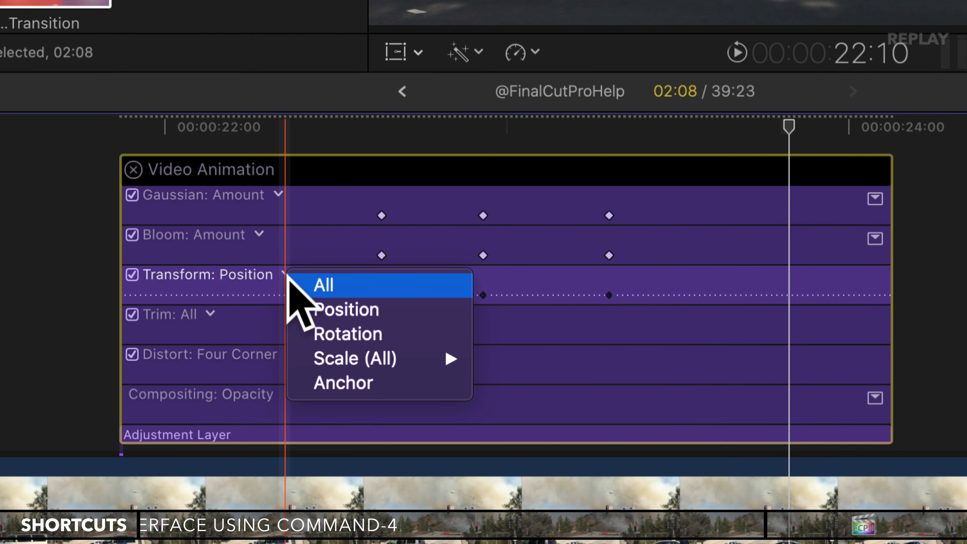
pyautogui.click(362, 357)
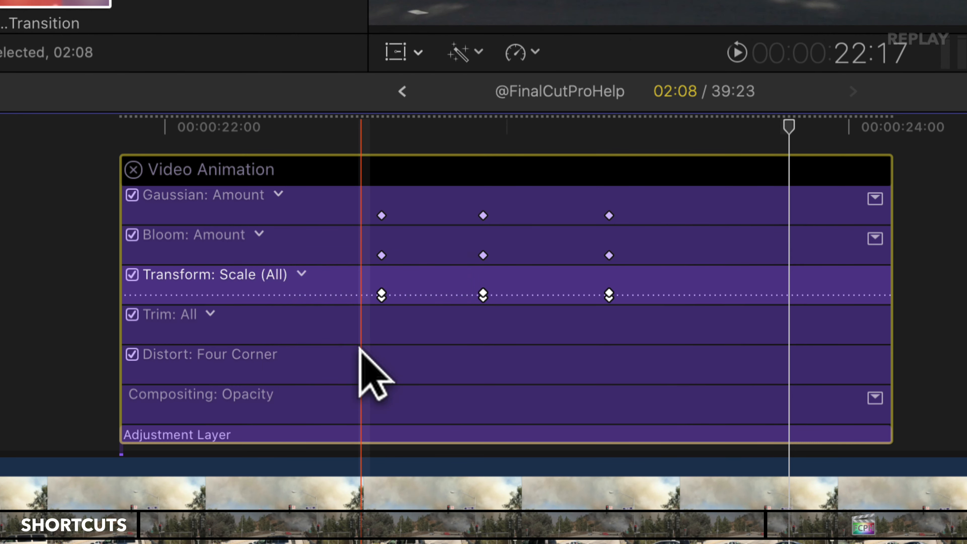
pyautogui.click(301, 274)
pyautogui.moveTo(383, 362)
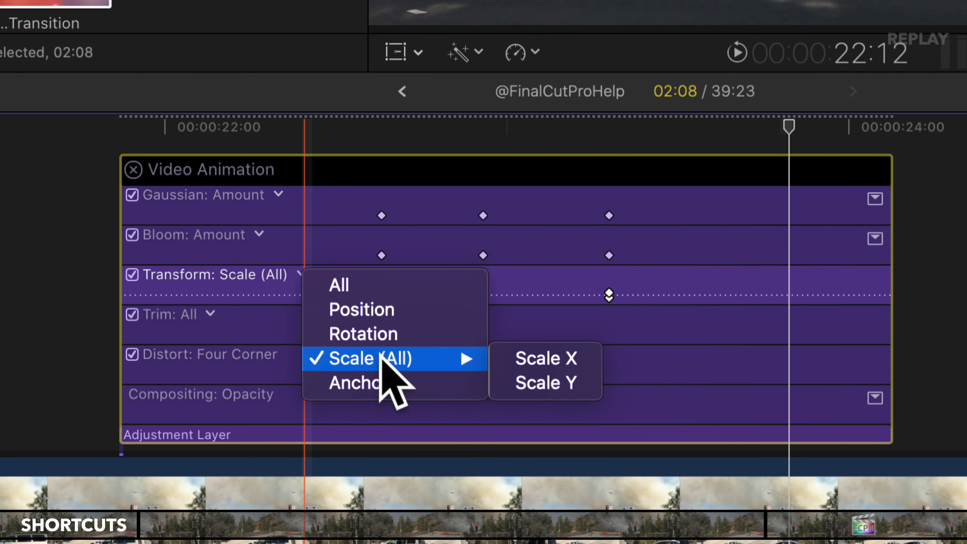
pyautogui.click(575, 367)
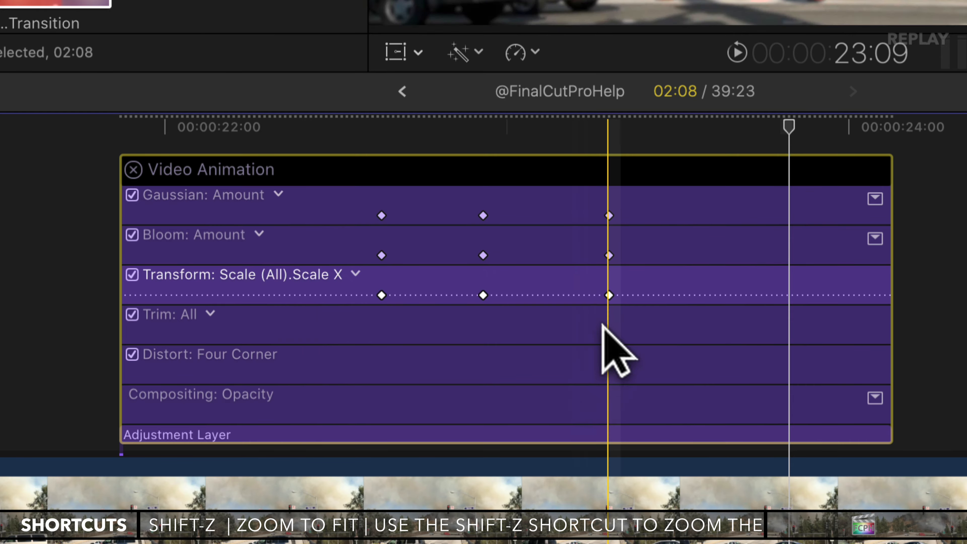
# Set the Transform animation back to showing All parameters and hide the Adjustment Layer's video animation
pyautogui.click(354, 274)
pyautogui.moveTo(388, 366)
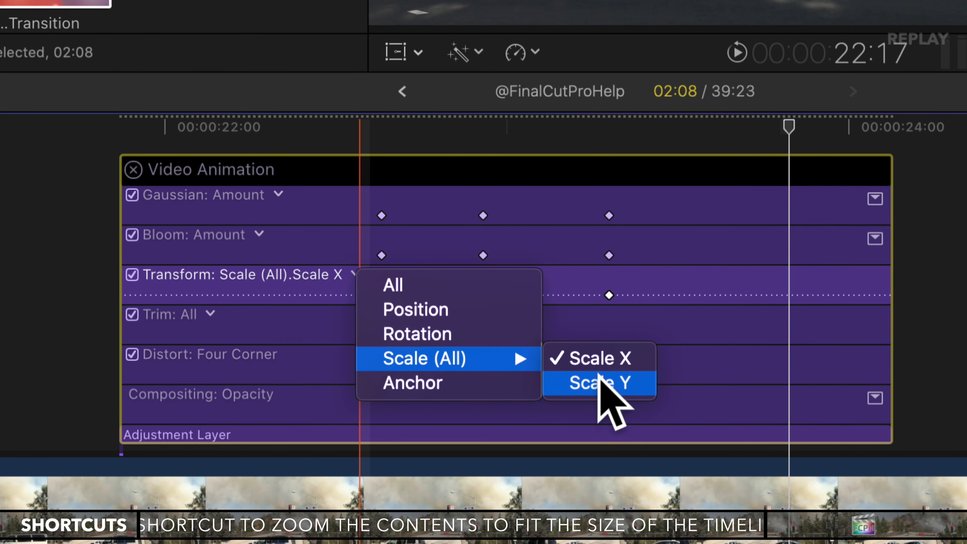
pyautogui.click(438, 285)
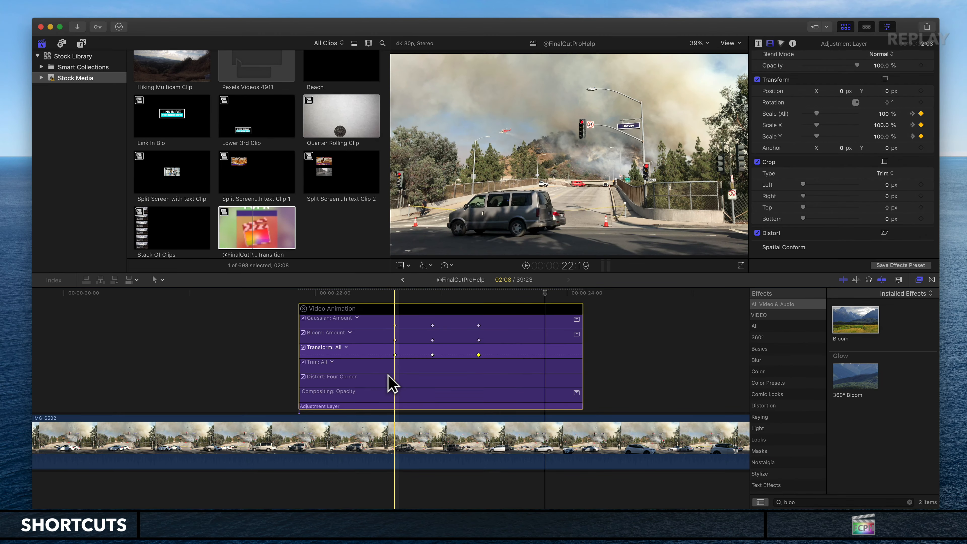
pyautogui.click(303, 309)
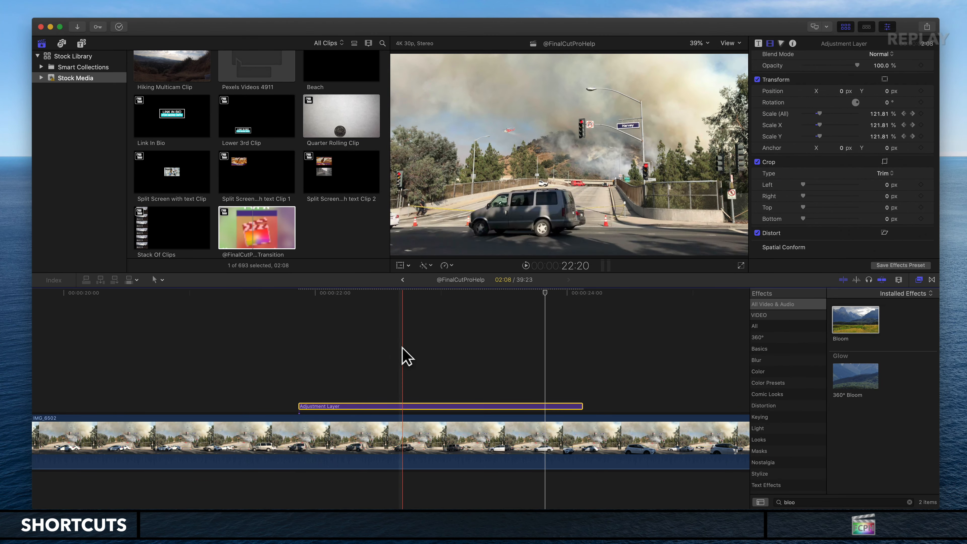